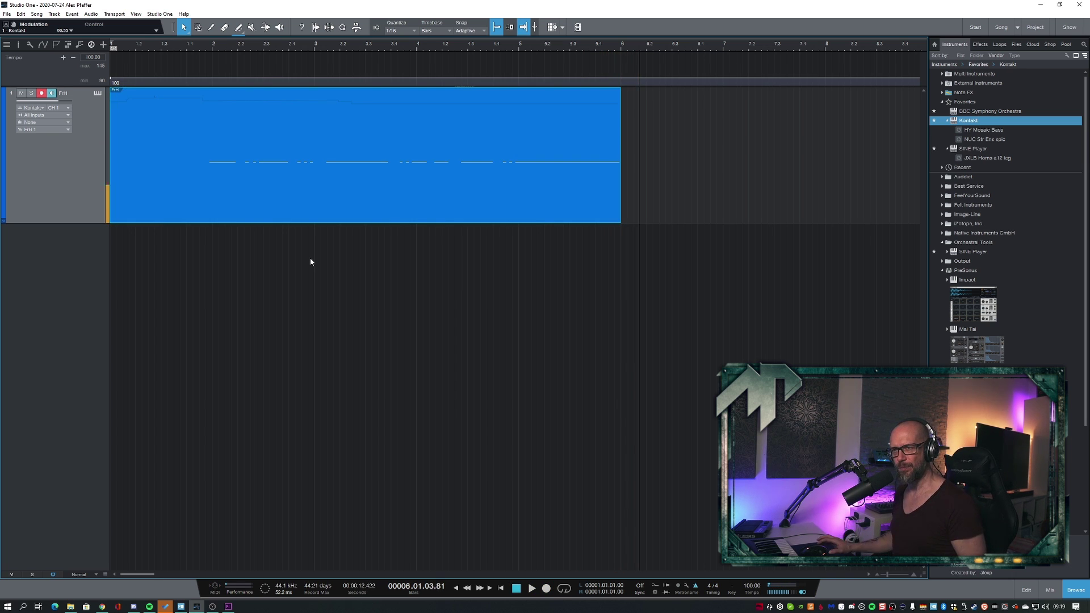
Open the FrH part for note editing and raise the long note at 2.3 to B2.
double_click(332, 179)
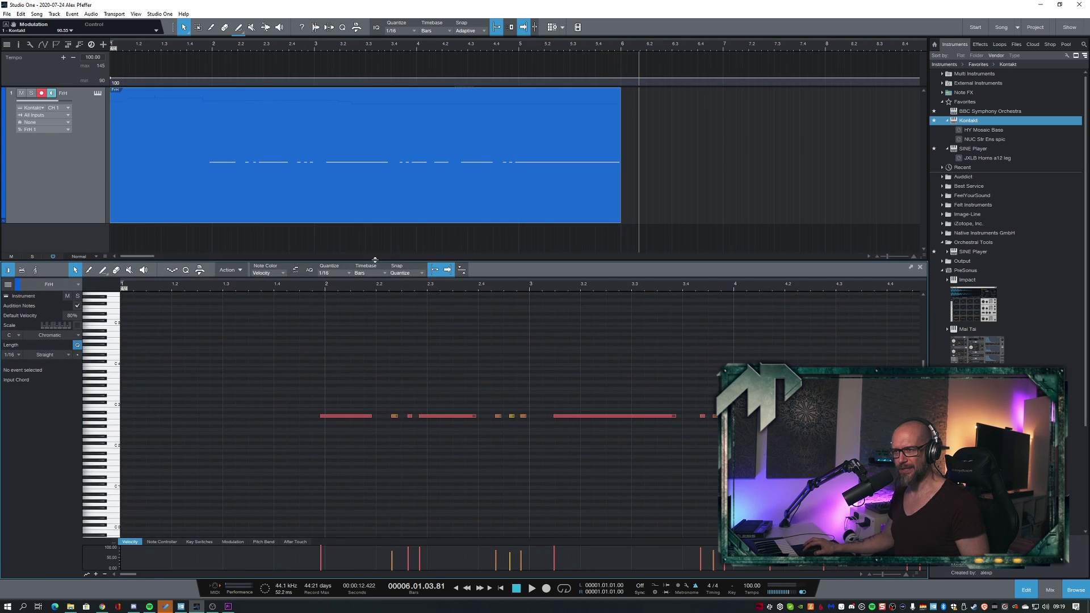
key("z")
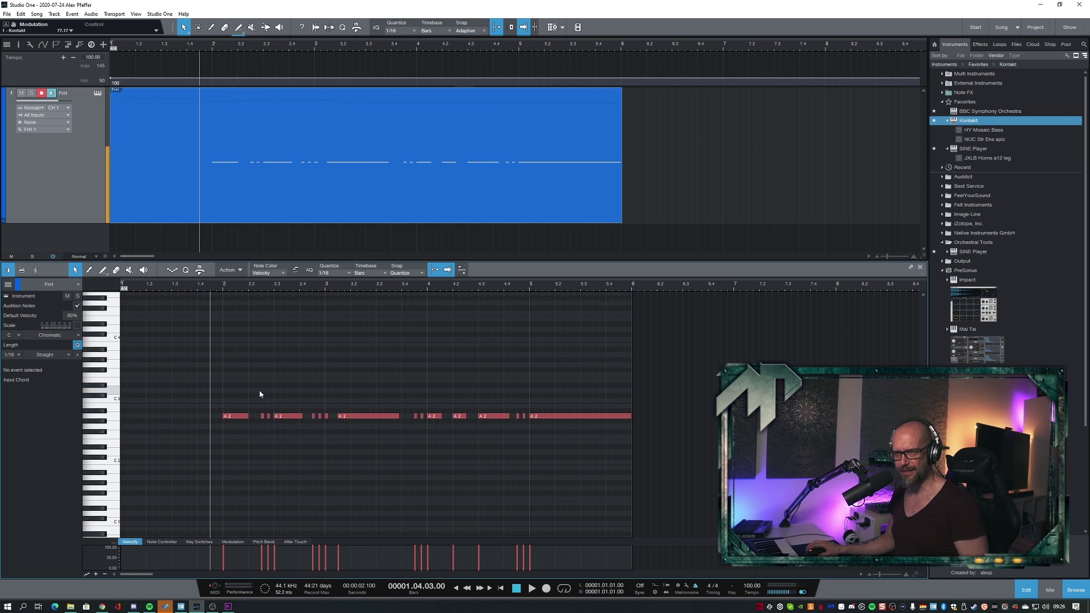
left_click_drag(288, 416, 287, 406)
key("space")
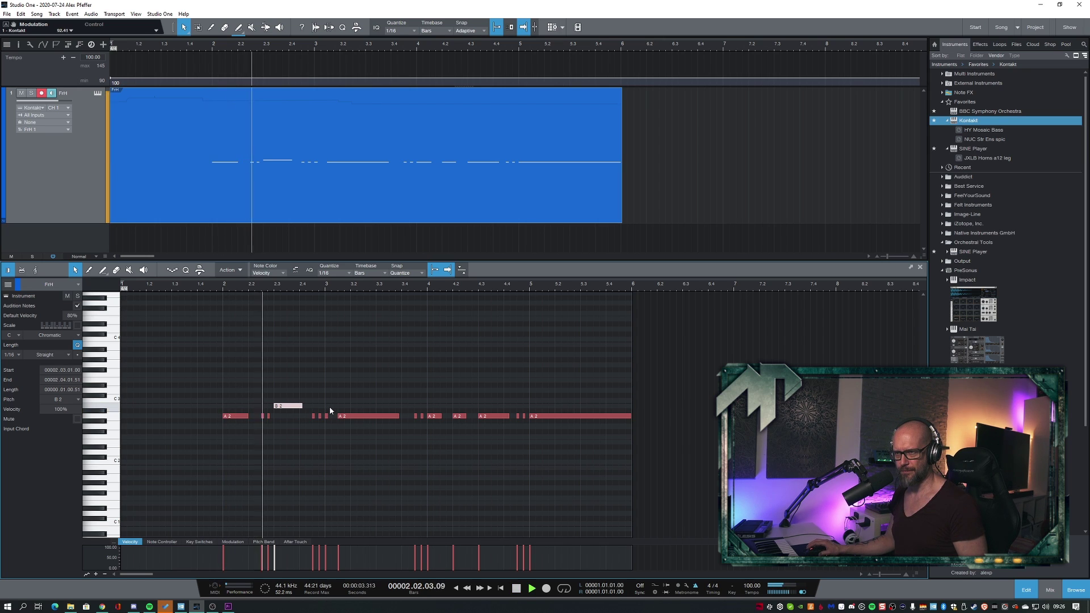
Raise the three short notes around bar 3 to B2 and the long note following them to C3.
left_click_drag(306, 419, 350, 422)
key("Up")
key("Up")
left_click(326, 416)
left_click(363, 405)
key("Up")
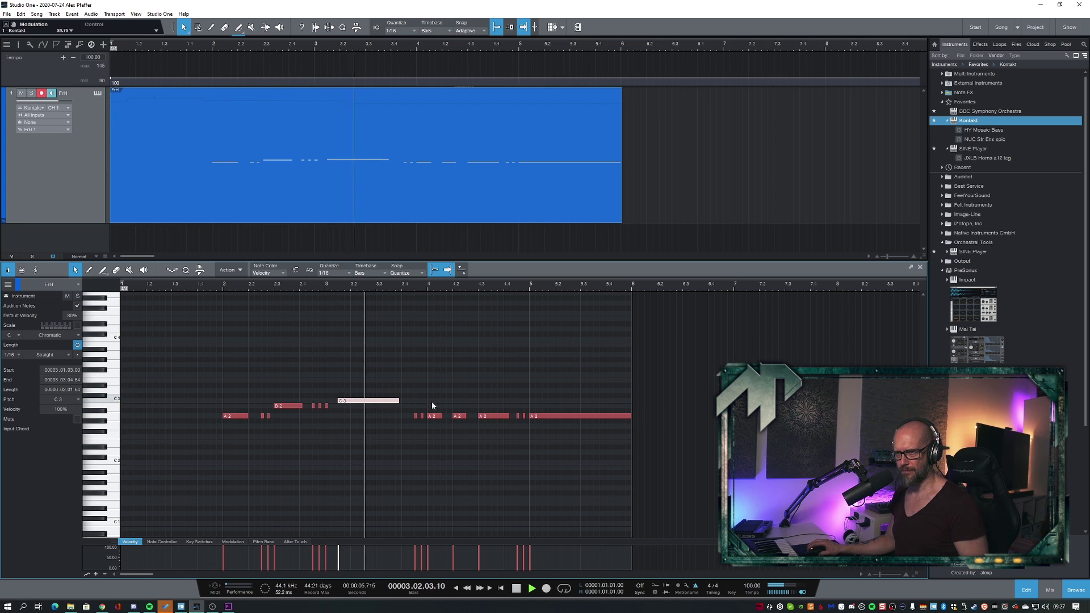
Raise the two short notes leading into bar 4 to D3 and E3, and the note at 4.1 to F3.
mouse_move(407, 410)
left_mouse_down()
mouse_move(445, 419)
mouse_move(423, 396)
left_mouse_up()
key("Up")
key("Up")
key("Up")
left_click(421, 386)
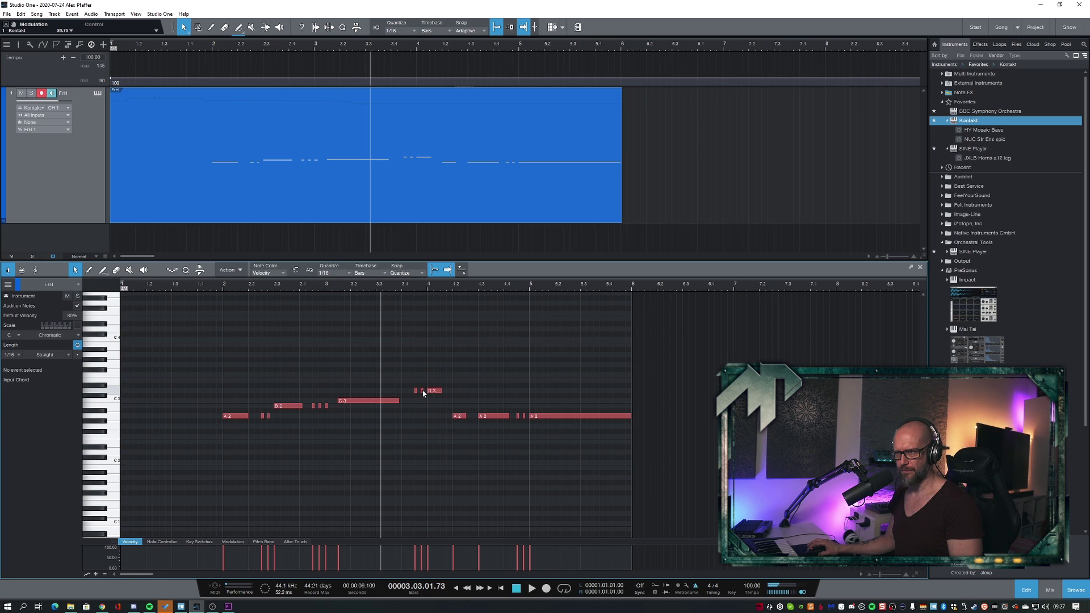
left_click(423, 391)
key("Up")
key("Up")
Raise the note at 4.2 to D3 and the note at 4.3 to G3.
left_click(461, 417)
key("Up")
key("Up")
key("Up")
left_click(491, 416)
key("Up")
key("Up")
key("Up")
key("Up")
key("Up")
key("Up")
key("Up")
key("Up")
key("Up")
key("Up")
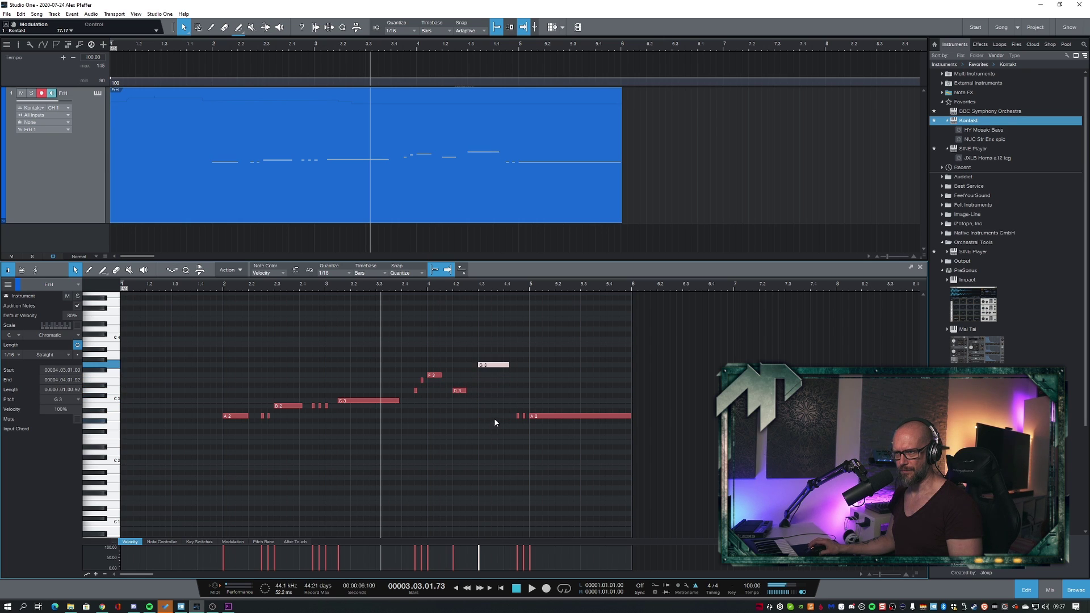
key("space")
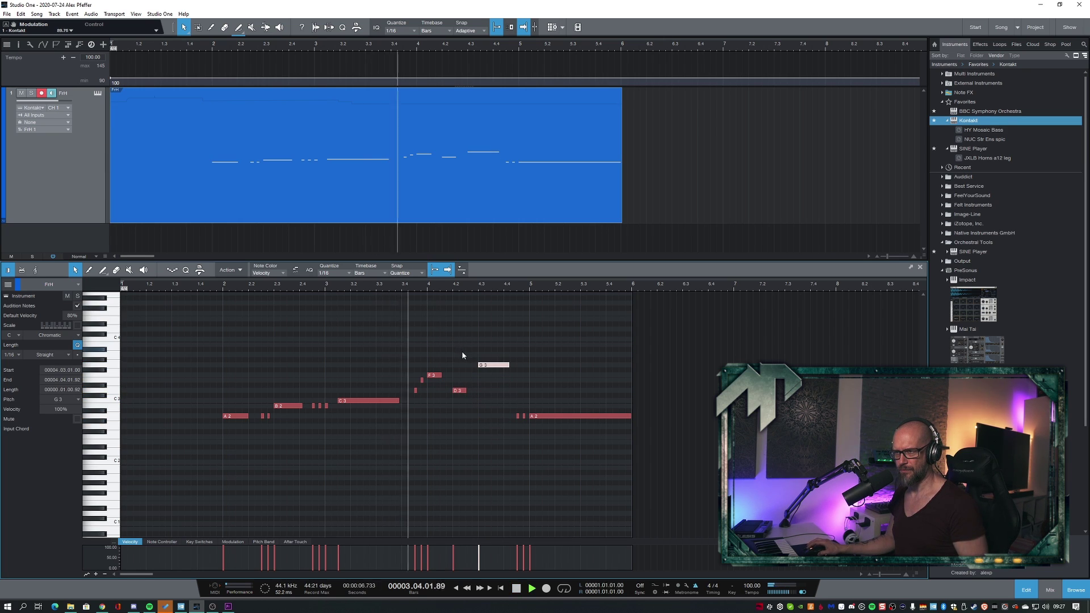
key("space")
Raise the two short notes before bar 5 to G3 and the final long note to A3.
left_click_drag(512, 365, 594, 421)
key("Up")
key("Up")
key("Up")
key("Up")
key("Up")
key("Up")
key("Up")
key("Up")
key("Up")
key("Up")
key("Up")
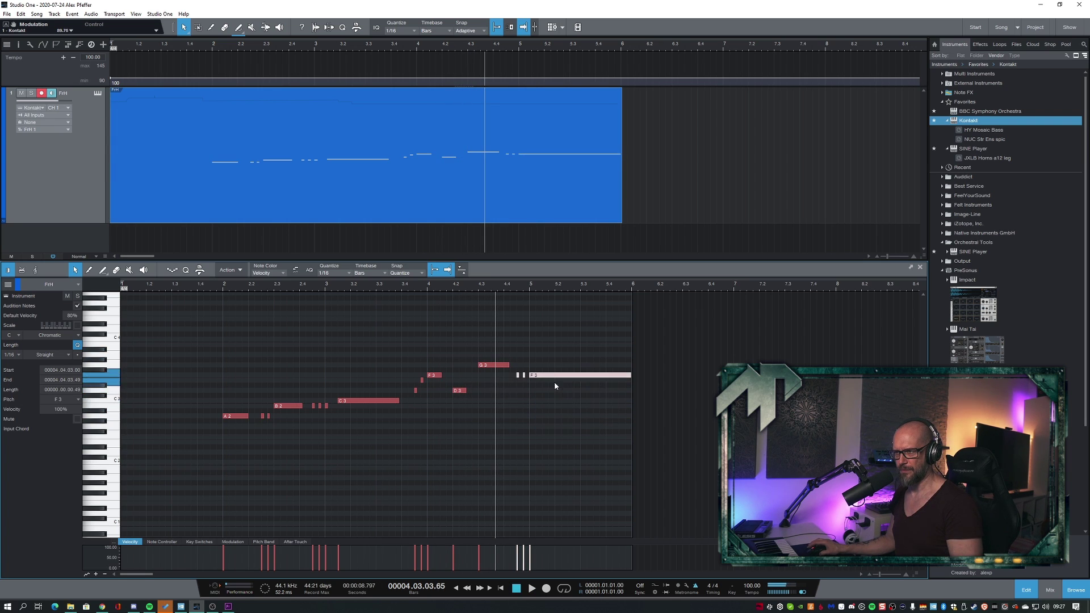
key("Up")
Play the melody, delete the second of the two short notes before bar 5, and replay the ending.
left_click(206, 285)
key("space")
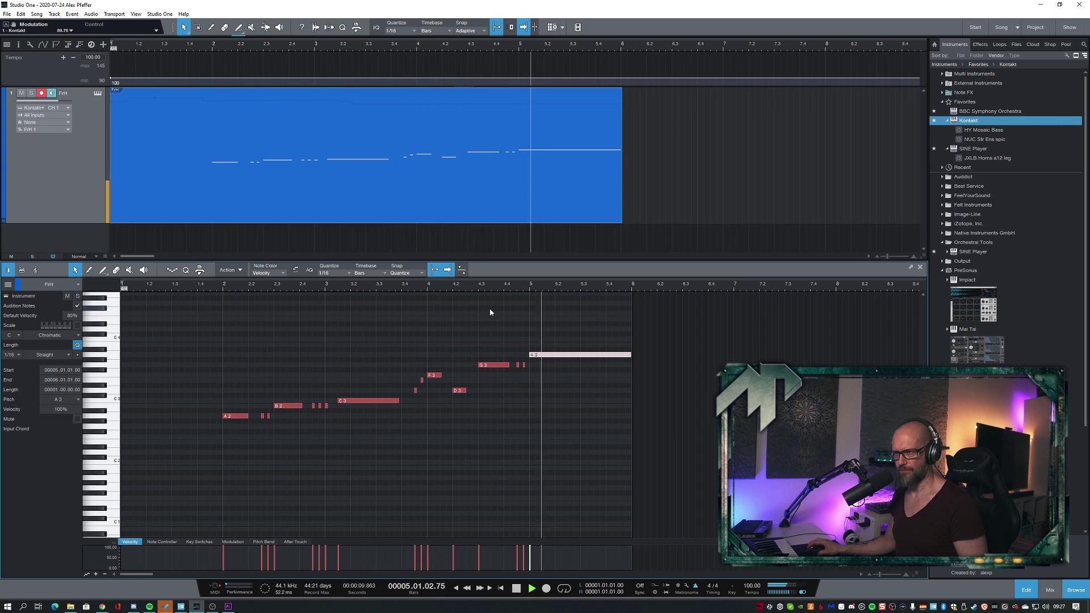
key("Left")
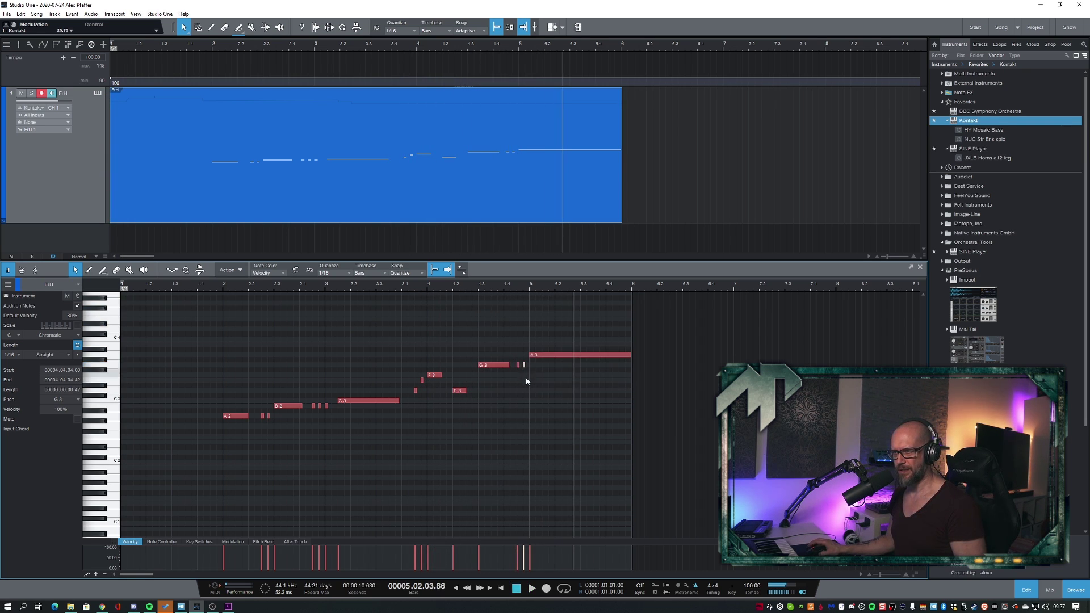
left_click(423, 291)
key("space")
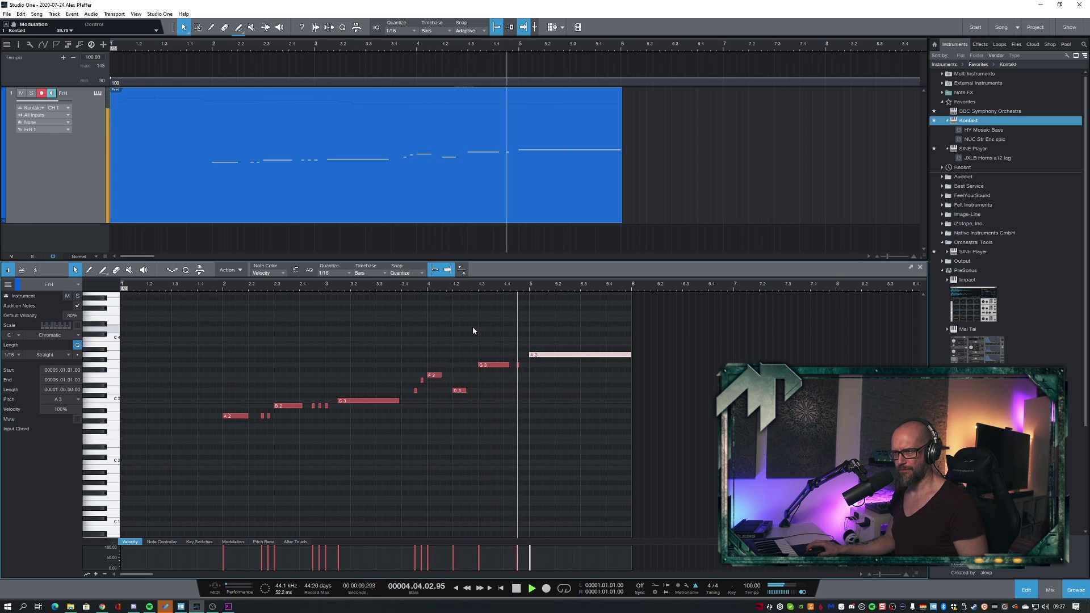
key("space")
Lengthen the D3 note at 4.2 to 0.0.3.0 and play the melody from just before bar 2.
left_click_drag(470, 391, 472, 391)
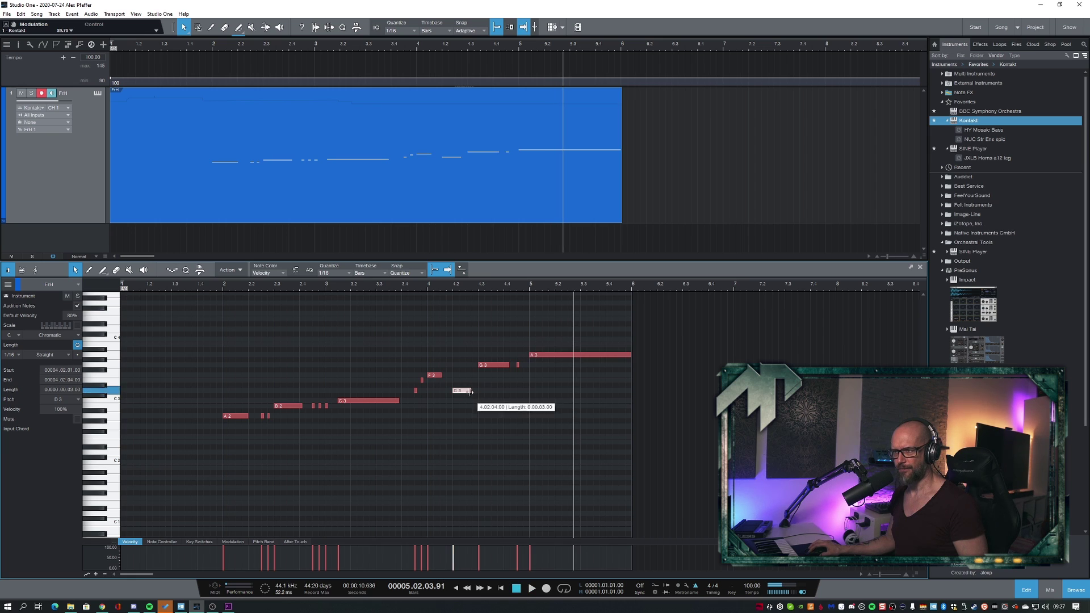
left_click(465, 330)
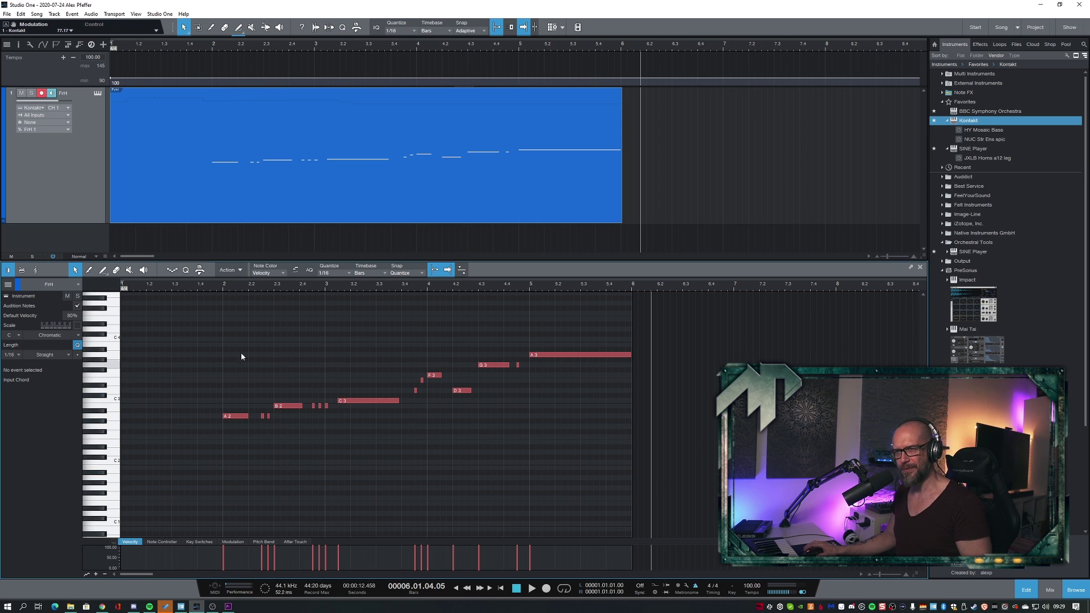
left_click(210, 293)
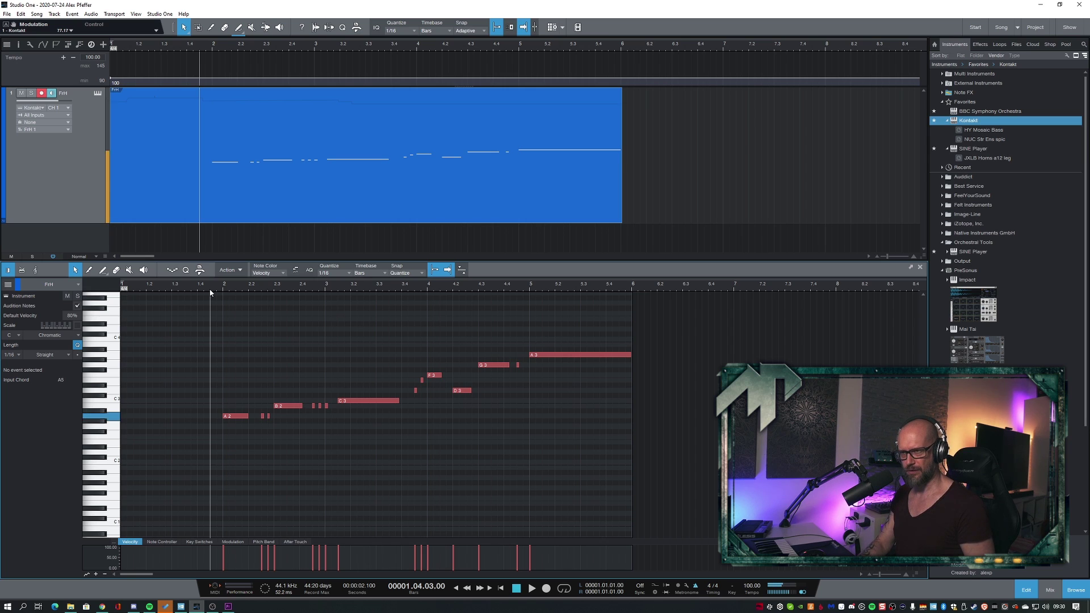
key("space")
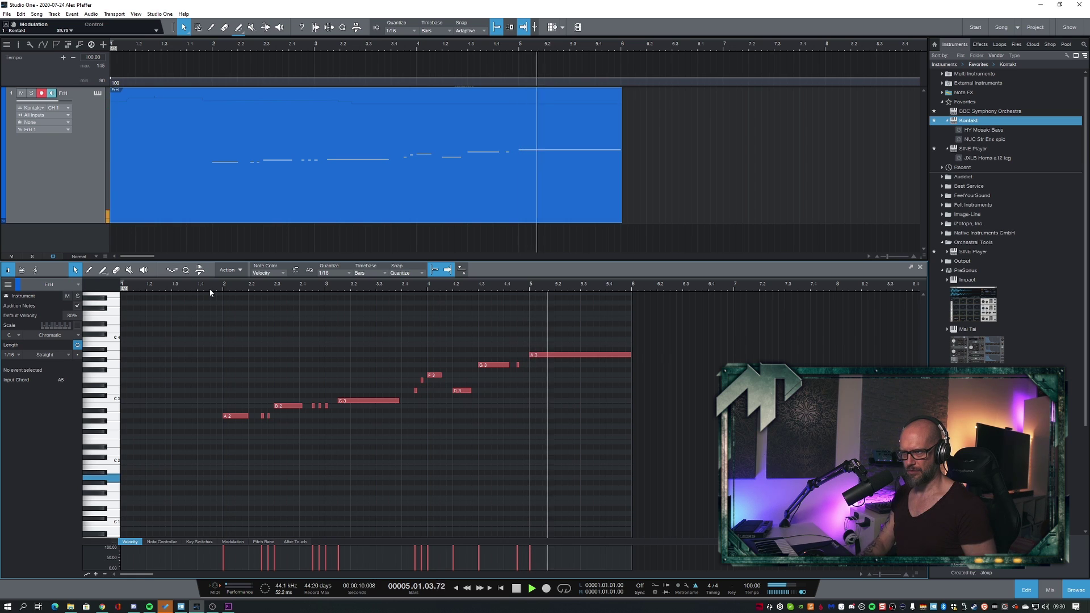
key("space")
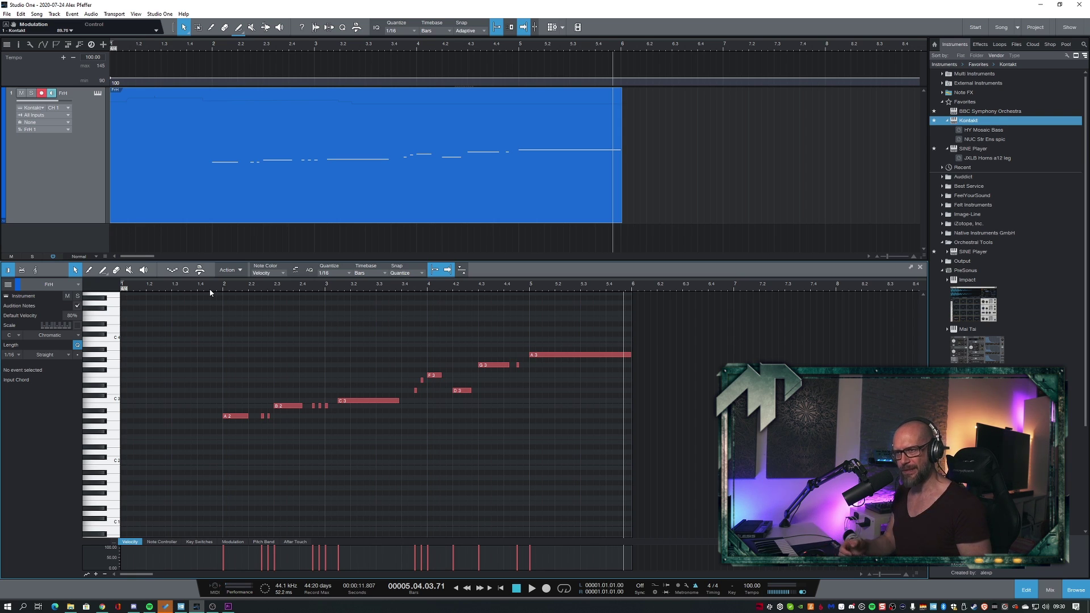
Add a lower A2 voice beneath the B2 notes and the long C3 note in bars 2 and 3, and play it.
left_click(210, 291)
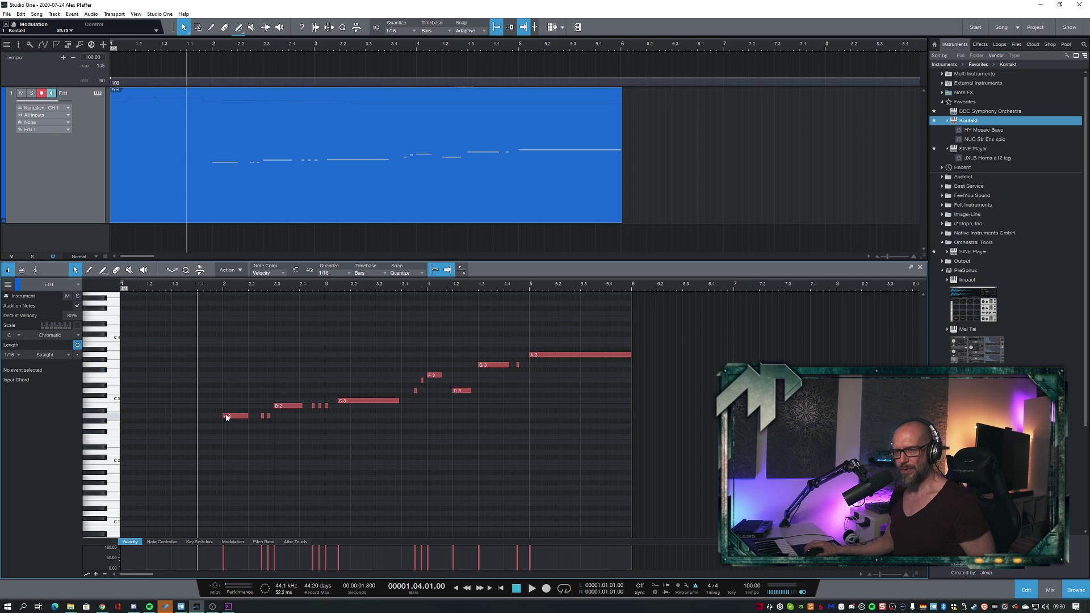
left_click_drag(287, 408, 348, 419)
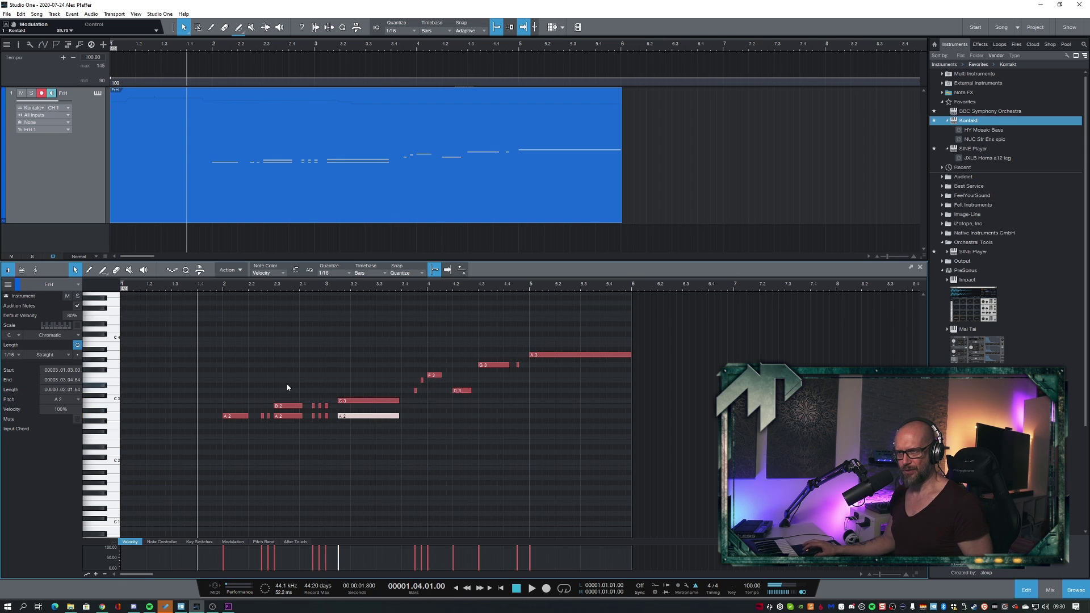
key("space")
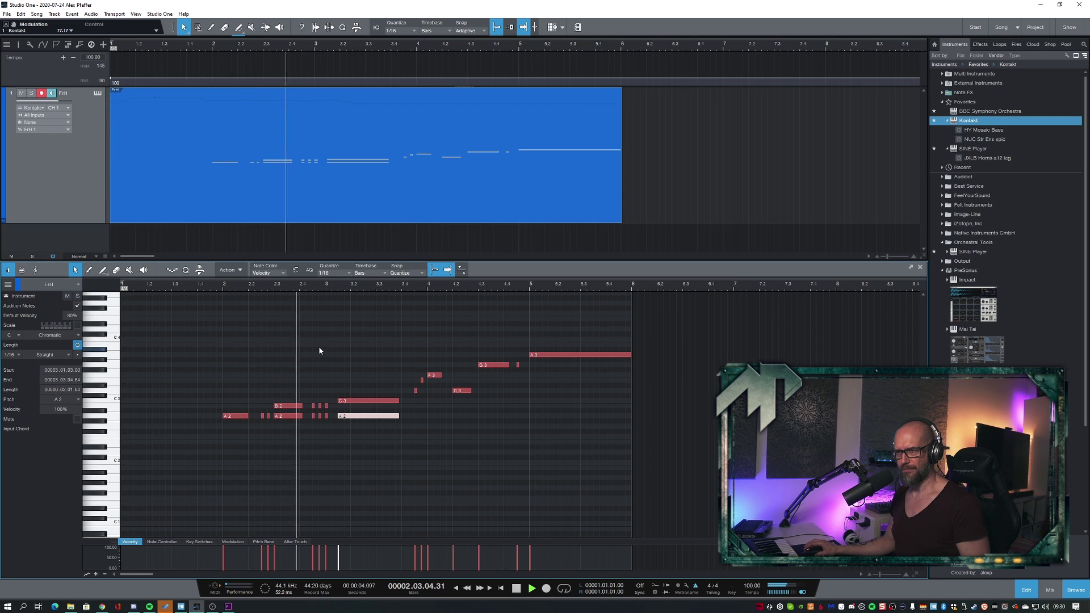
key("space")
Duplicate the remaining melody notes downward: A2 before bar 4, F2 at 4.1 and 4.2, G2 from 4.3, and A2 at bar 5.
left_click_drag(416, 391, 422, 415)
left_click(435, 385)
left_click_drag(433, 376, 433, 440)
left_click_drag(457, 390, 454, 438)
left_click_drag(487, 369, 485, 429)
left_click_drag(543, 355, 545, 416)
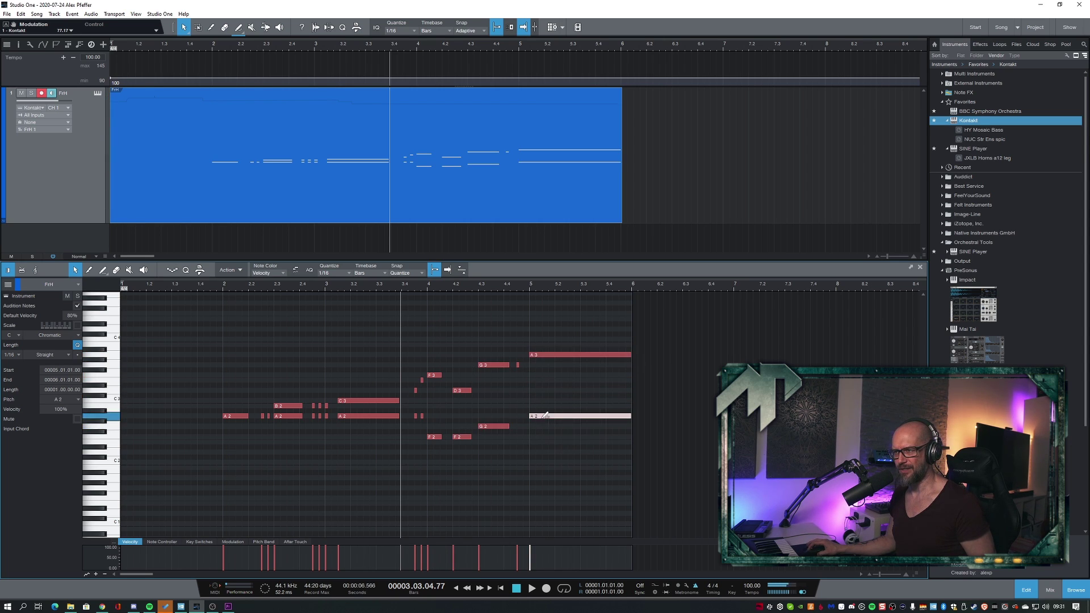
left_click(533, 391)
left_click_drag(519, 365, 519, 430)
left_click(543, 392)
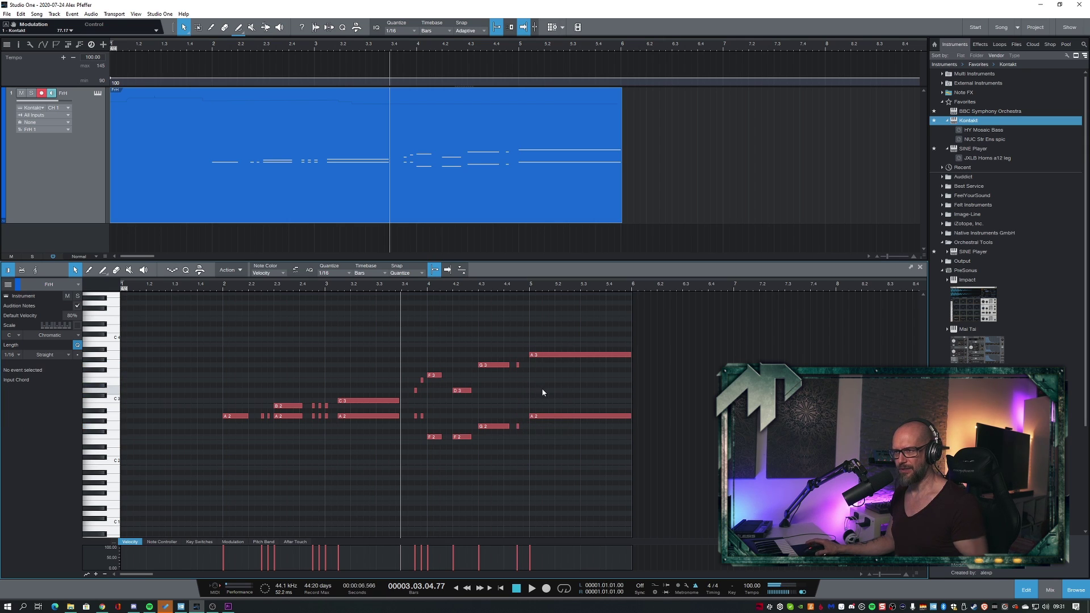
Play the two-voice horn part from just before bar 2 to the end.
left_click(214, 289)
key("space")
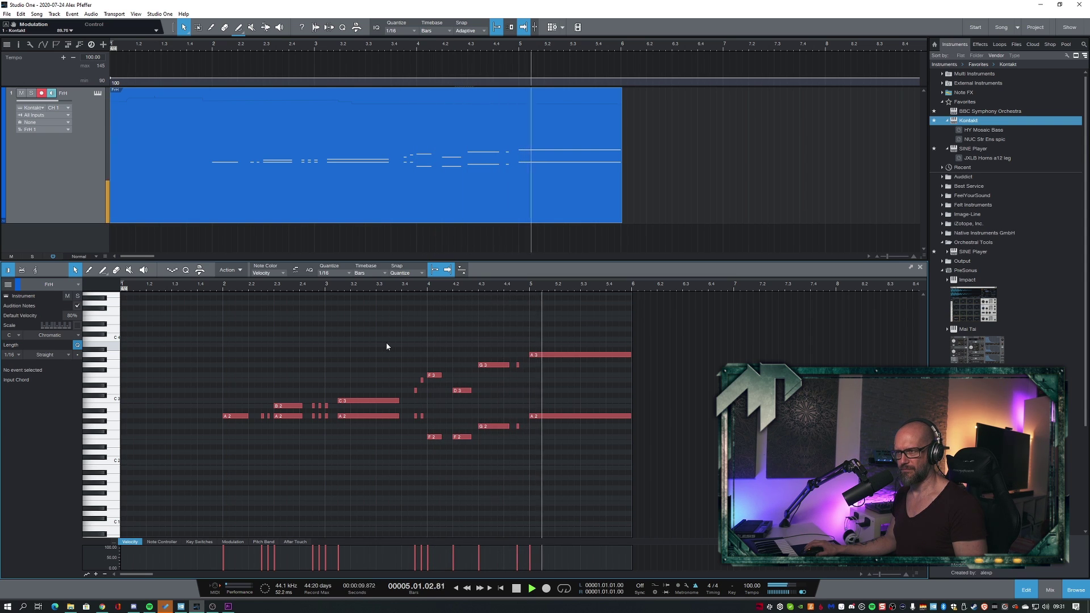
key("space")
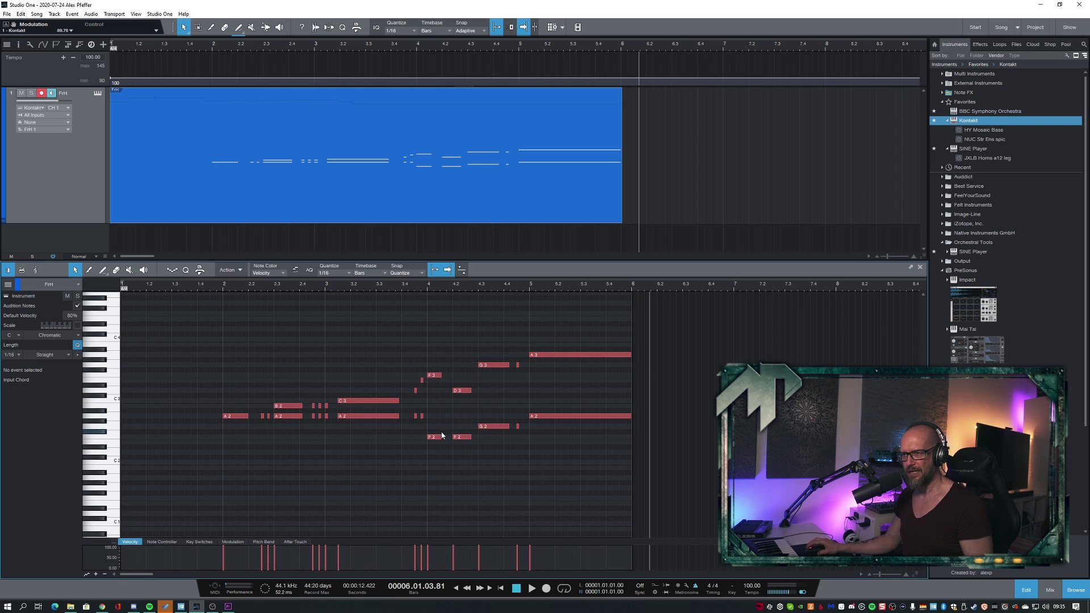
Add a middle voice with C3 at 4.1 and 4.2, D3 at 4.3 and the short note after it, and E3 at bar 5.
left_click_drag(465, 439, 434, 401)
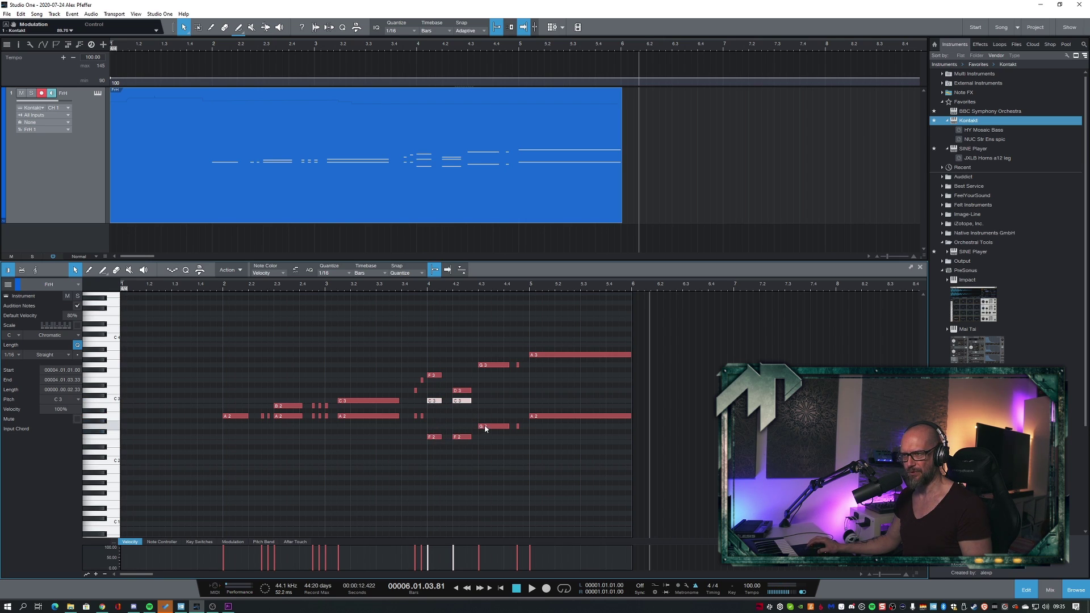
left_click_drag(490, 430, 490, 394)
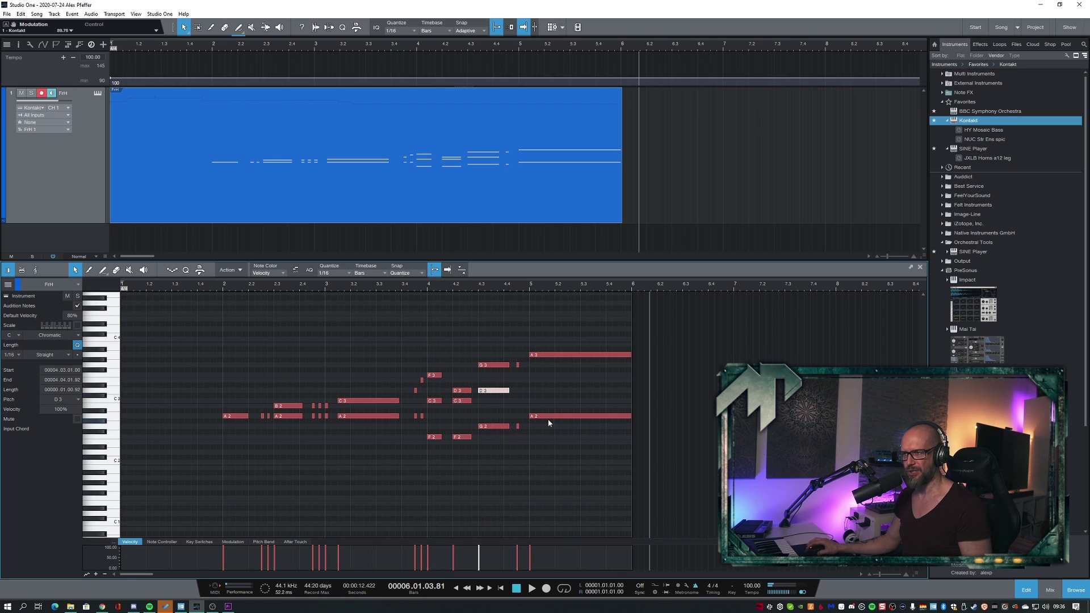
left_click_drag(549, 419, 547, 380)
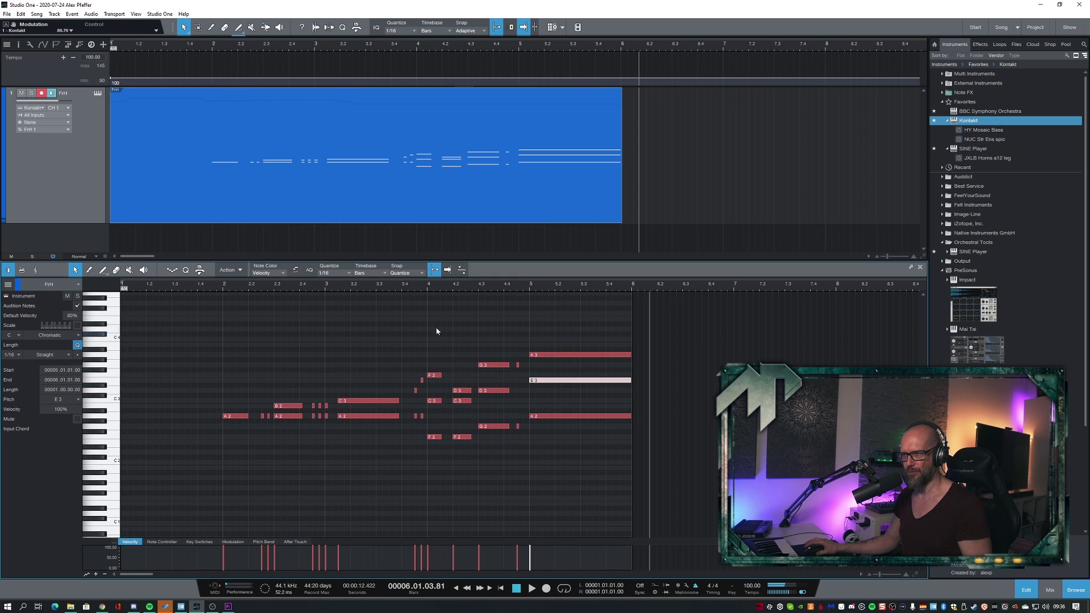
left_click(401, 291)
key("space")
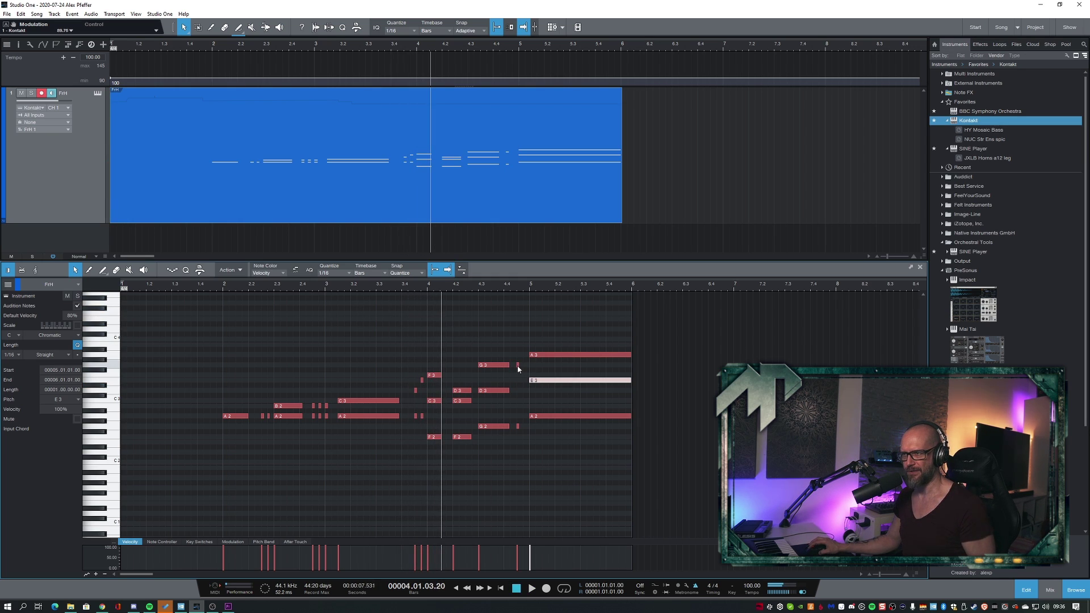
left_click(518, 391)
key("space")
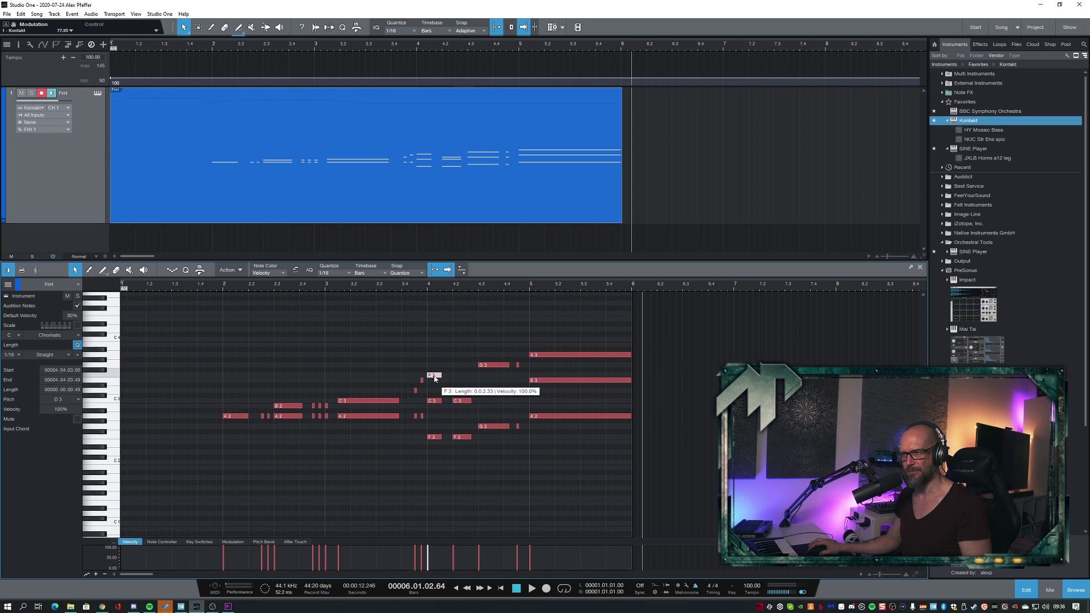
Check the C3 note at 4.2 and play the harmonized ending from just before bar 4.
left_click(462, 401)
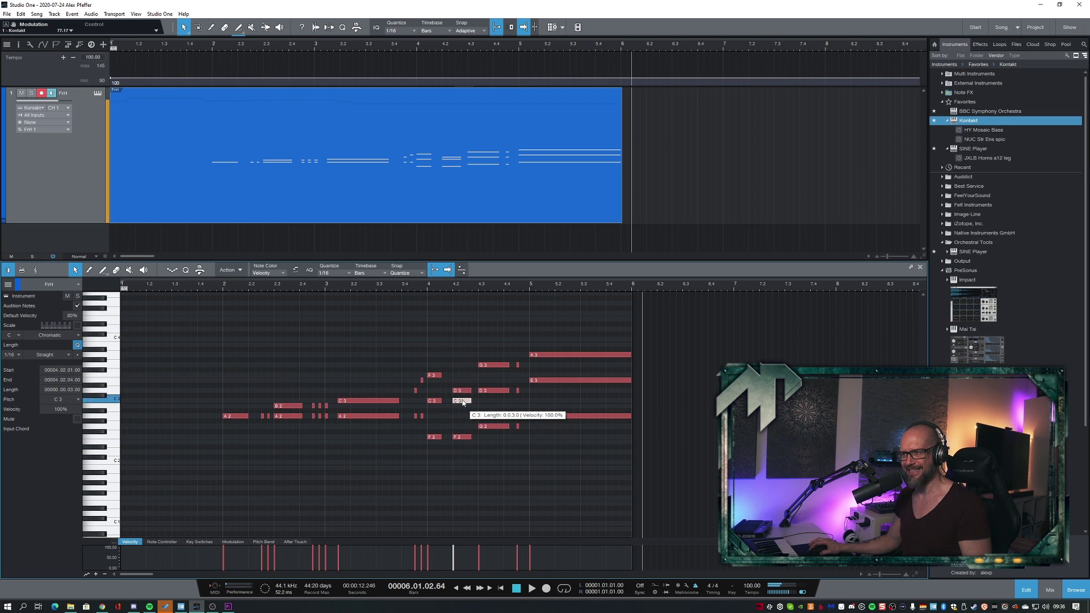
left_click(415, 285)
key("space")
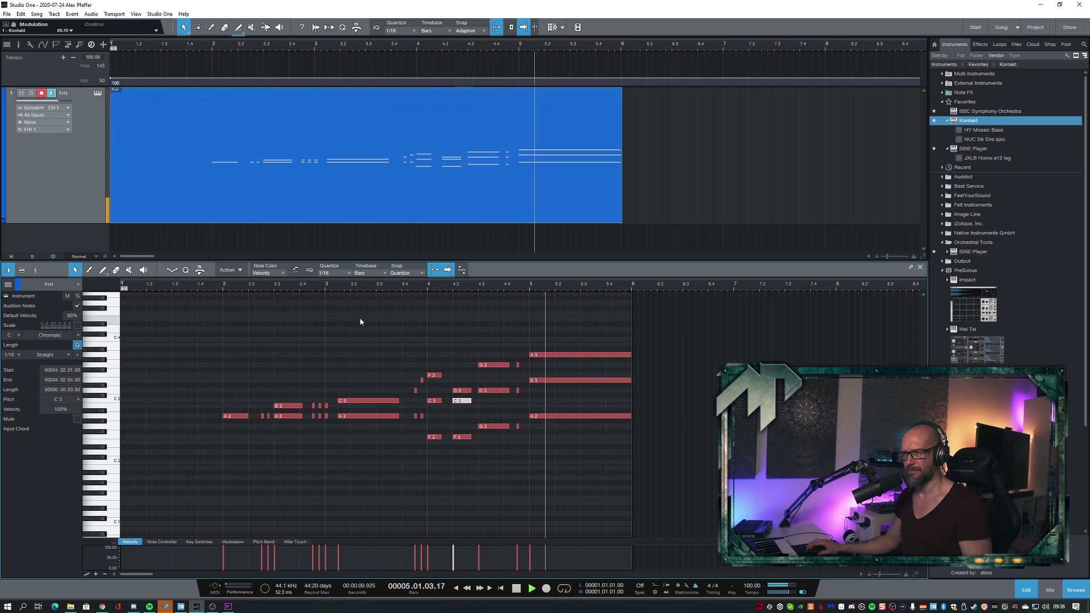
key("space")
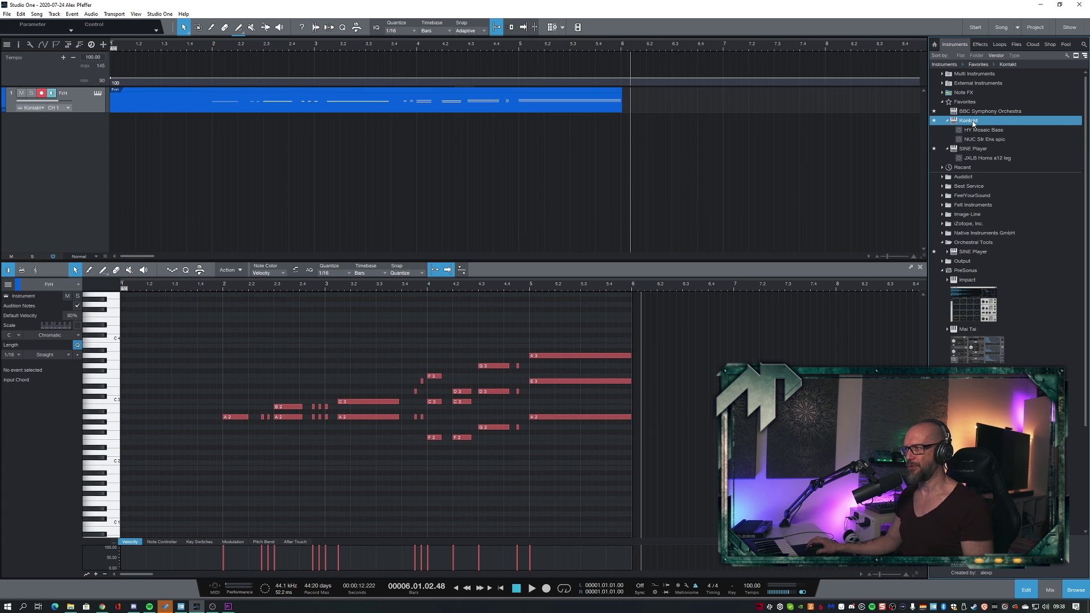
Add two new Kontakt instrument tracks below the FrH track.
left_click_drag(972, 122, 83, 154)
left_click_drag(968, 123, 120, 182)
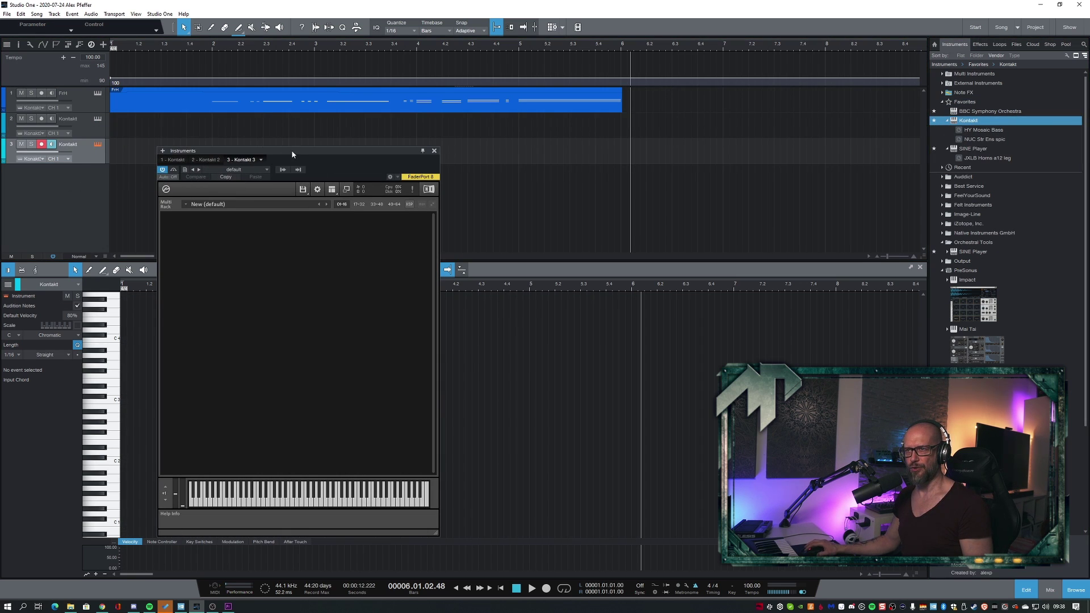
left_click_drag(292, 154, 369, 144)
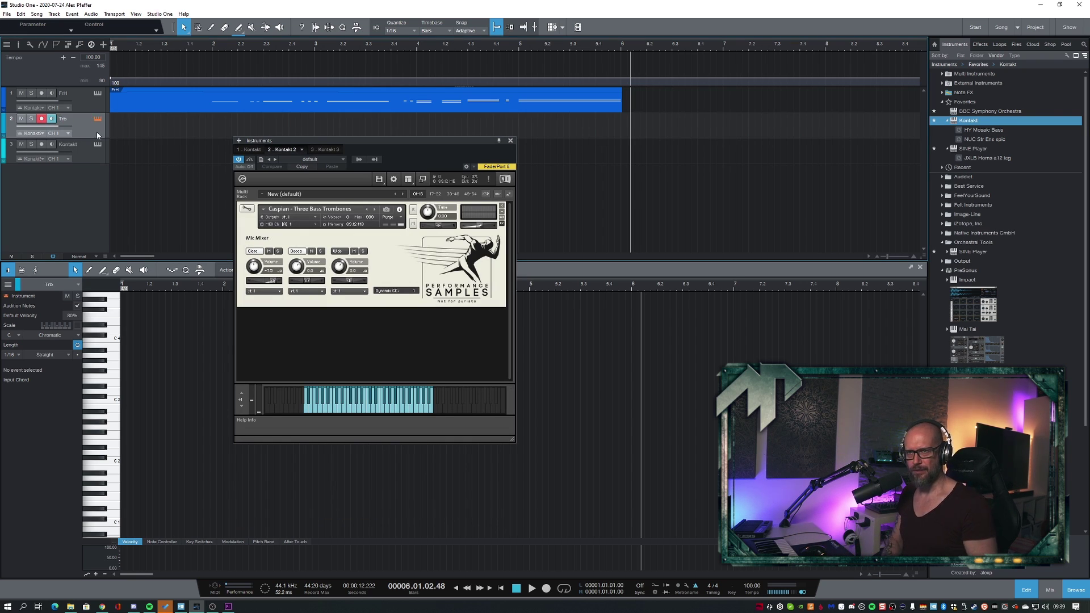
Rename the Three Trumpets track as Trp and move the FrH track below the Trb track.
double_click(77, 146)
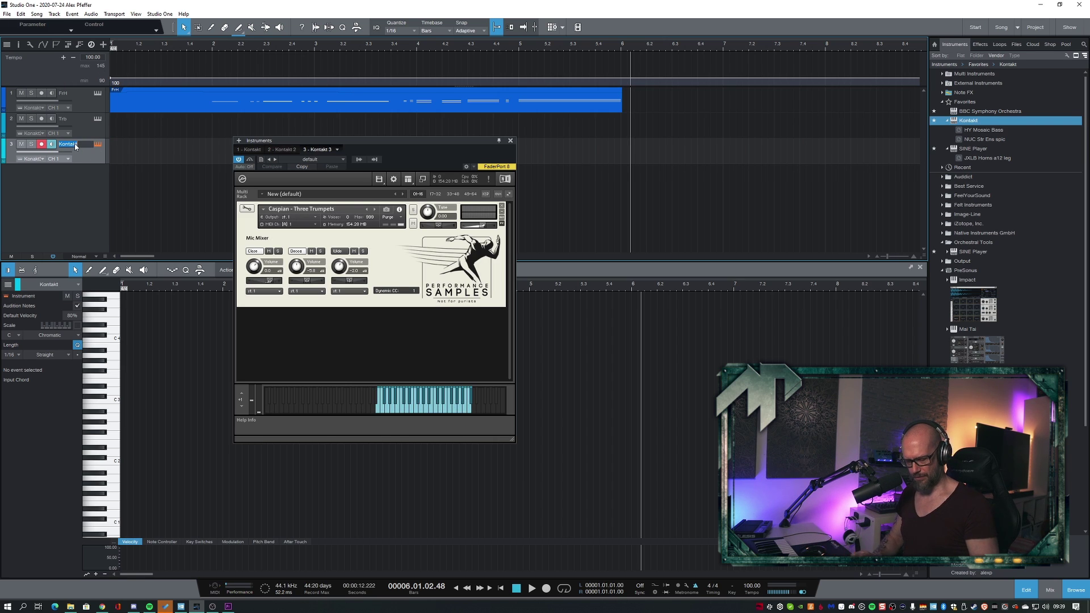
left_click_drag(85, 108, 85, 121)
left_click(82, 154)
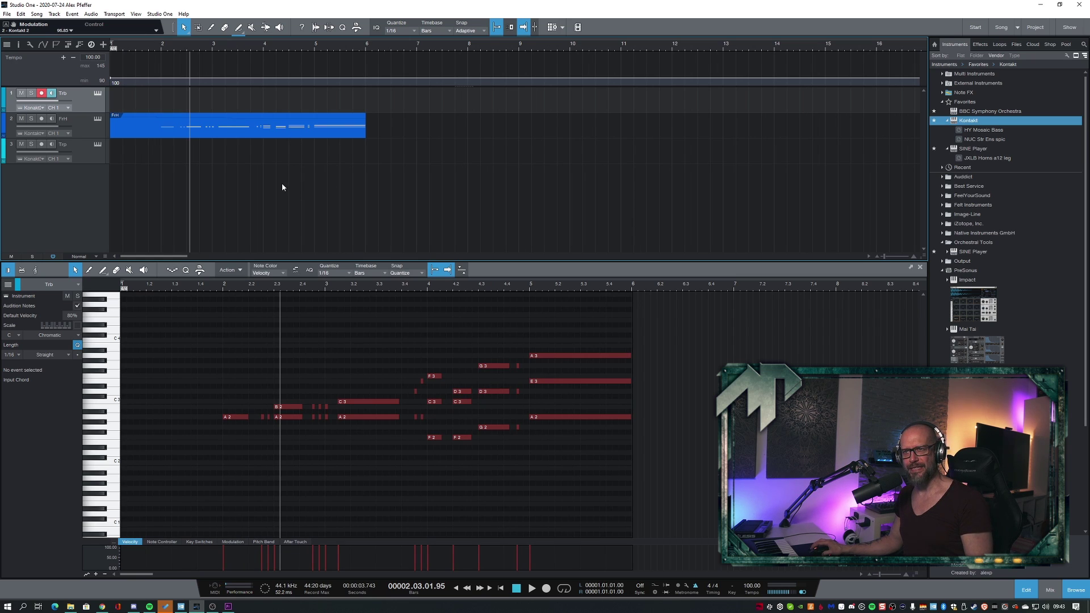
Copy the FrH part onto the Trb track and delete its upper voices, keeping only the lowest line.
left_click_drag(172, 131, 169, 112)
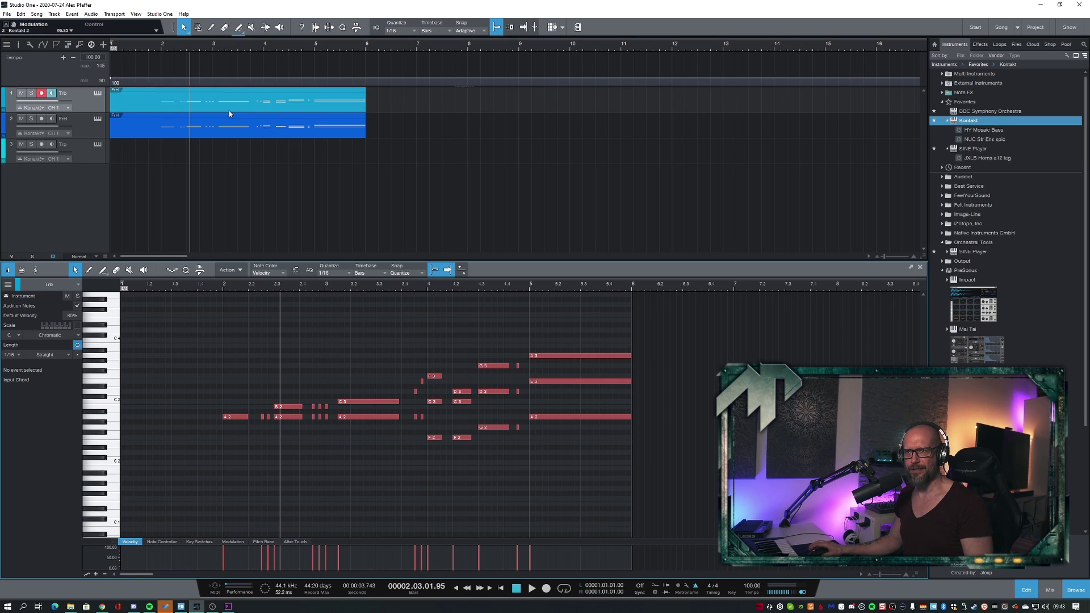
left_click(210, 286)
left_click_drag(210, 307, 478, 408)
key("Delete")
left_click_drag(462, 339, 585, 394)
key("Delete")
Transpose the remaining trombone notes down one octave and play the Trb track in solo.
left_click_drag(197, 359, 676, 475)
key("shift+Down")
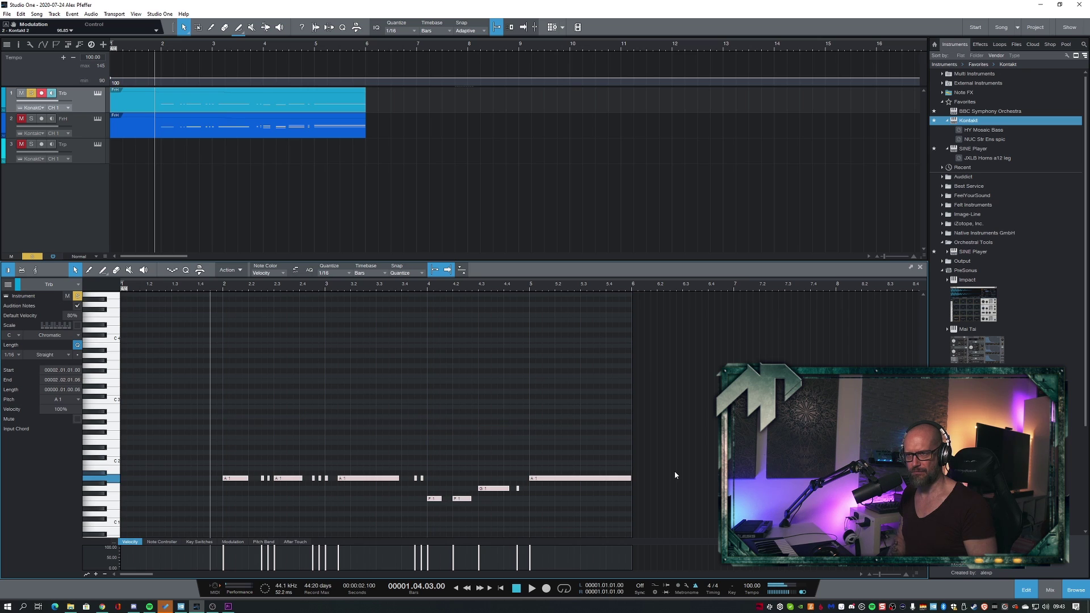
scroll(383, 345, "down", 2)
scroll(372, 344, "down", 1)
key("space")
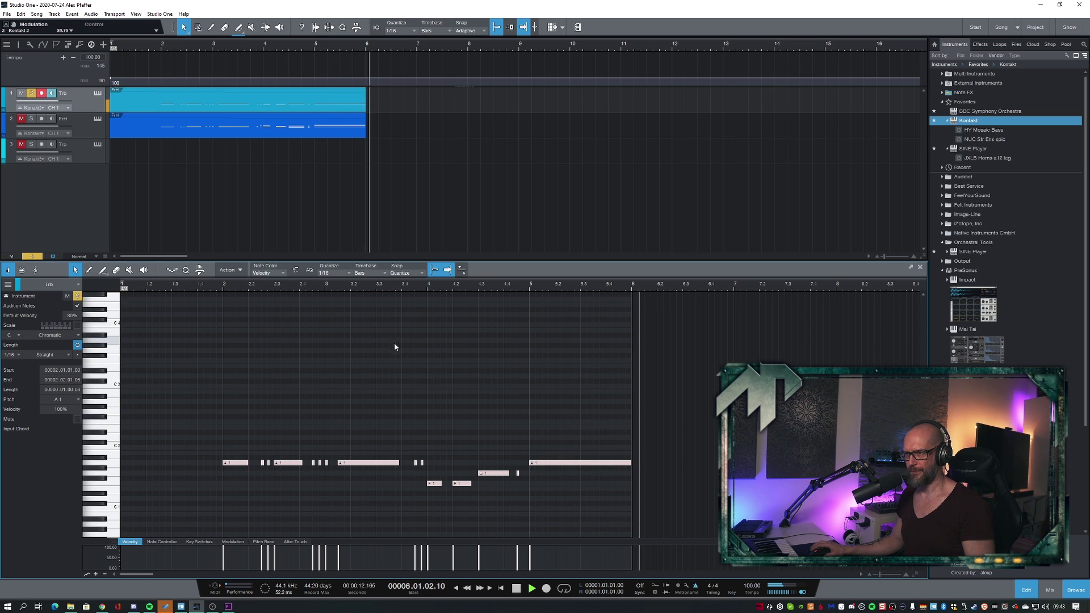
Take the Trb track out of solo and play it together with the French horn part from before bar 2.
left_click(32, 93)
left_click(149, 49)
left_click_drag(179, 170, 141, 96)
key("space")
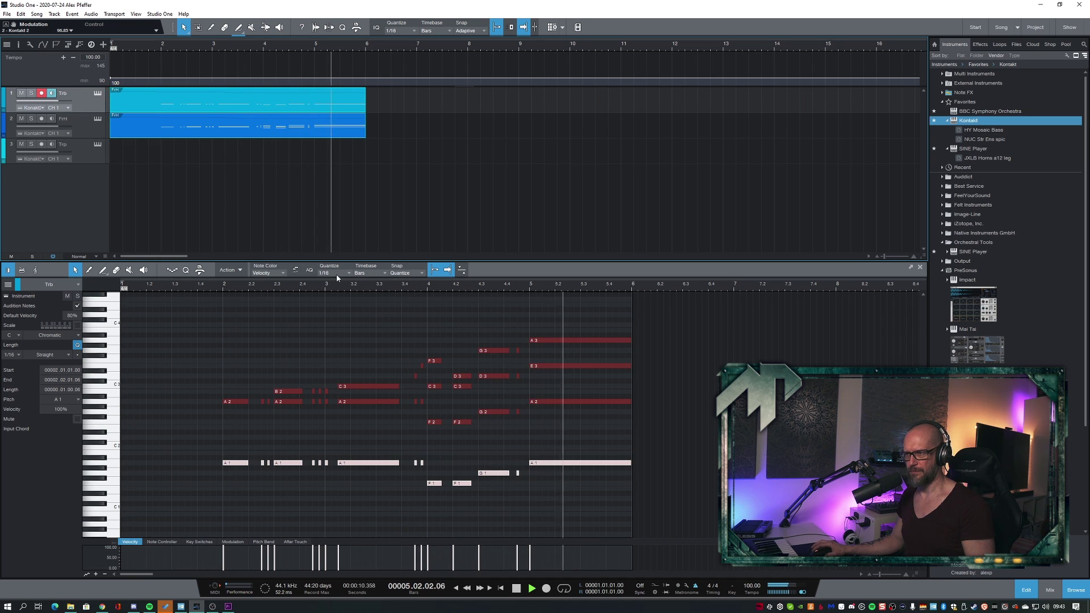
key("space")
Copy the FrH part onto the Trp track, transpose all its notes up one octave and play the result.
key("Down")
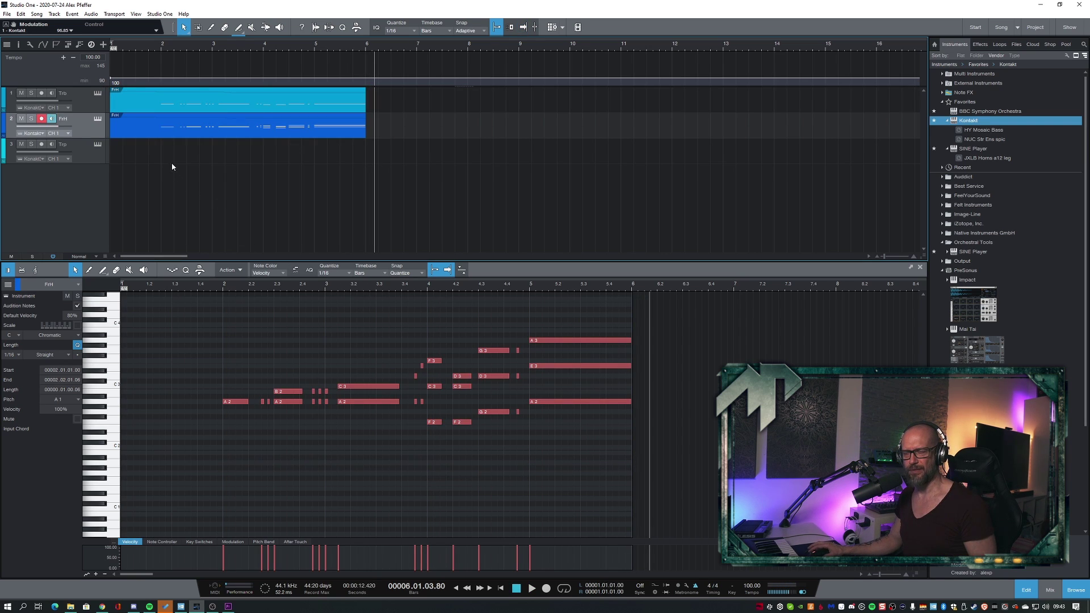
left_click_drag(158, 129, 158, 156)
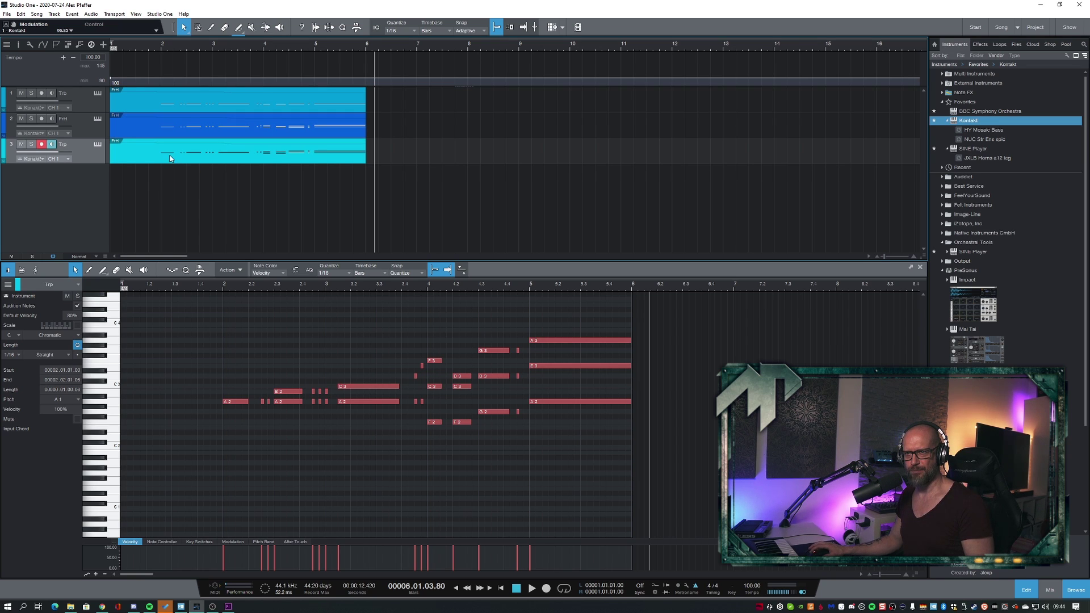
key("ctrl+a")
key("shift+Up")
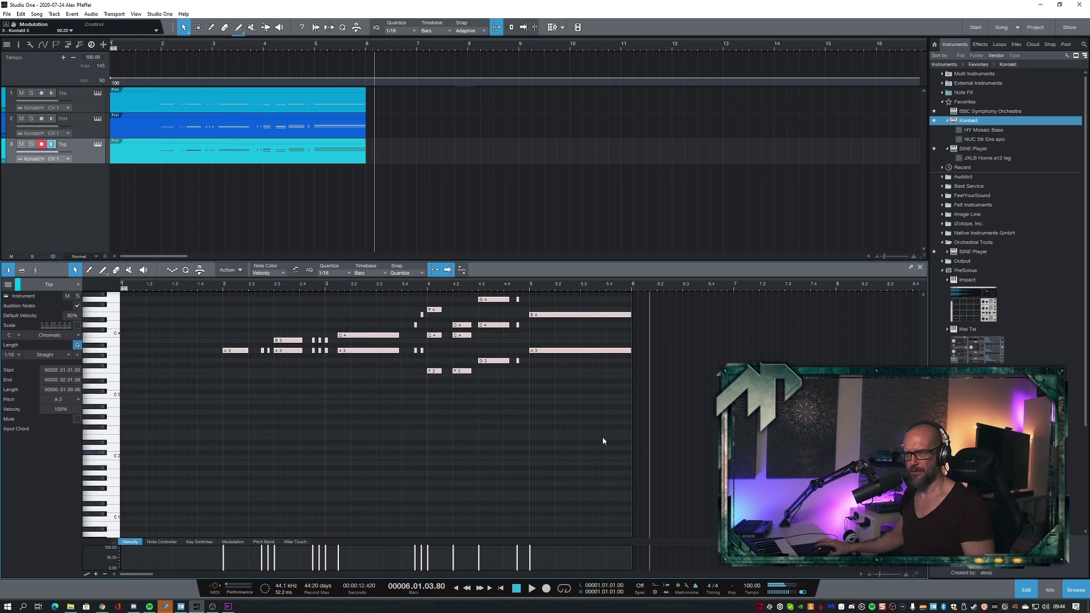
scroll(222, 301, "up", 1)
left_click(219, 302)
key("space")
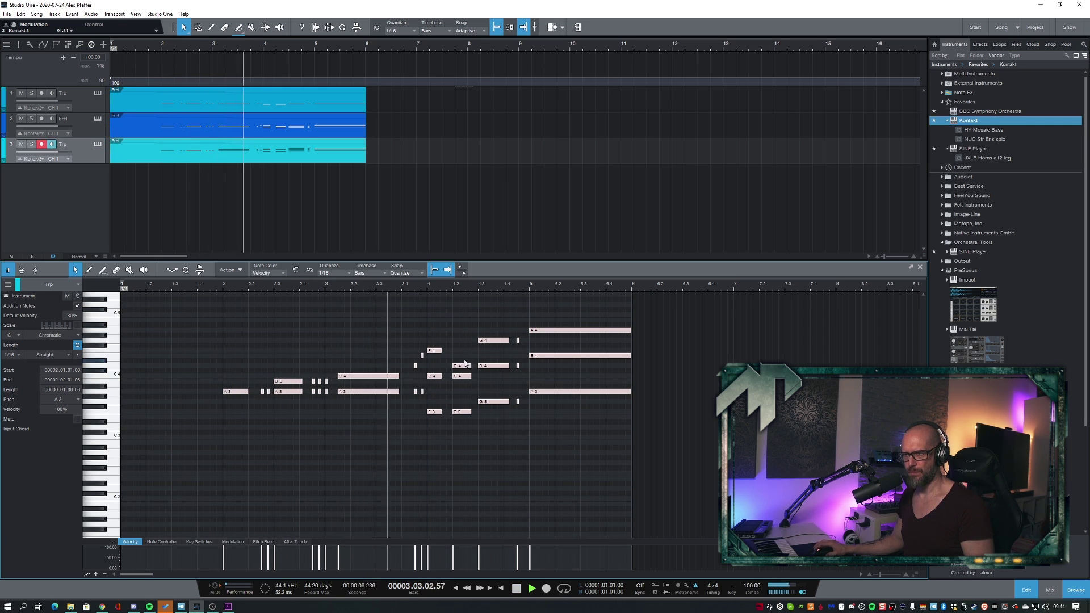
key("space")
Delete the lowest trumpet voice in bars 4 and 5: both F3 notes, the G3 notes and the long A3.
left_click_drag(426, 395, 521, 423)
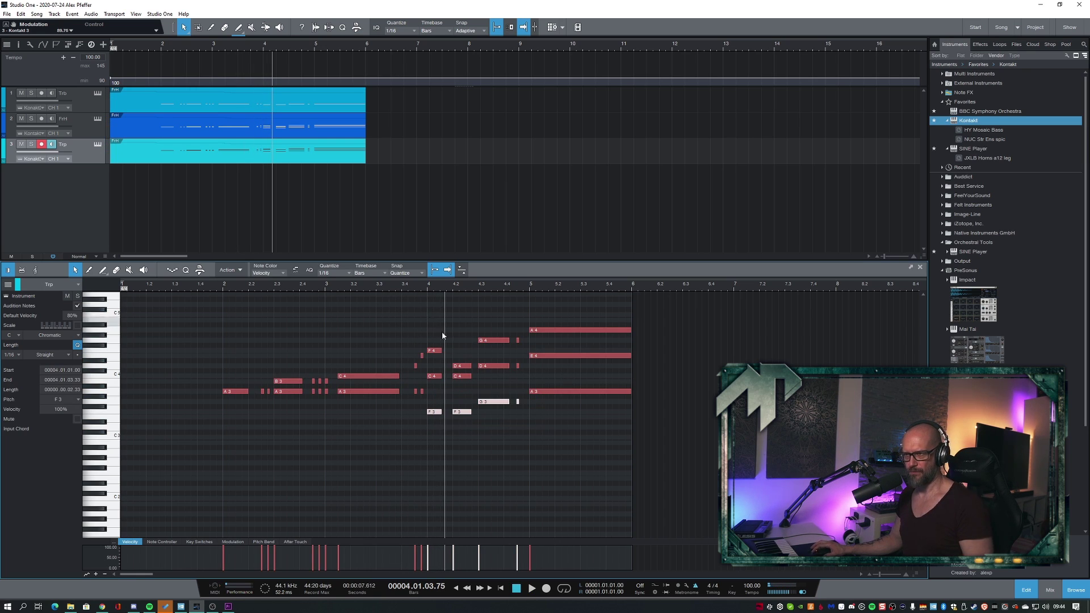
left_click_drag(433, 390, 503, 433)
left_click_drag(555, 384, 440, 445)
key("Delete")
Solo the Trp track and play its ending from just before bar 4.
left_click(435, 376)
left_click(422, 289)
key("space")
key("s")
left_click(412, 288)
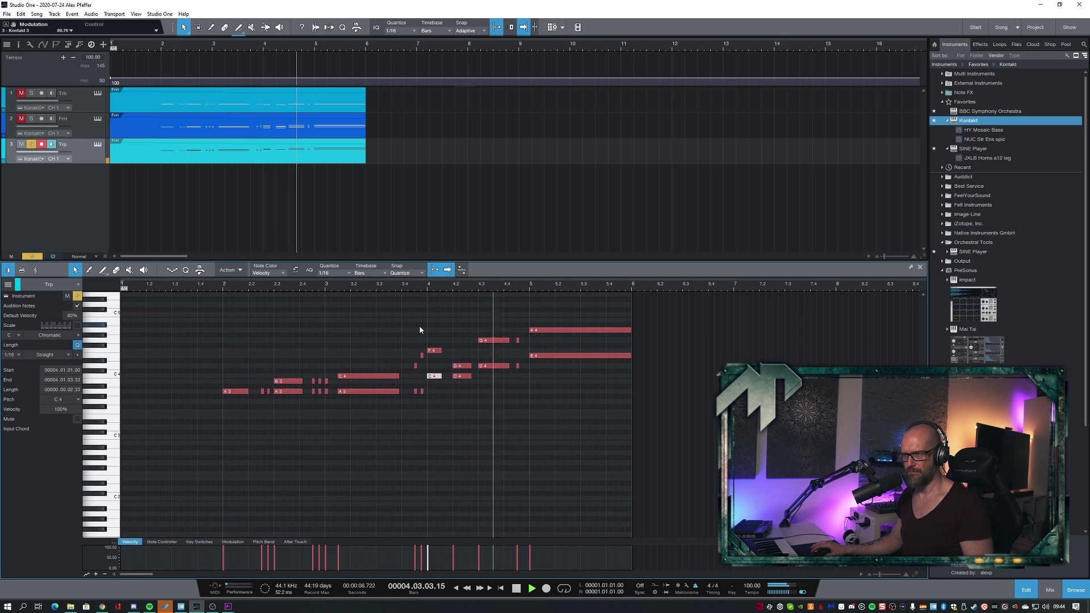
left_click(409, 315)
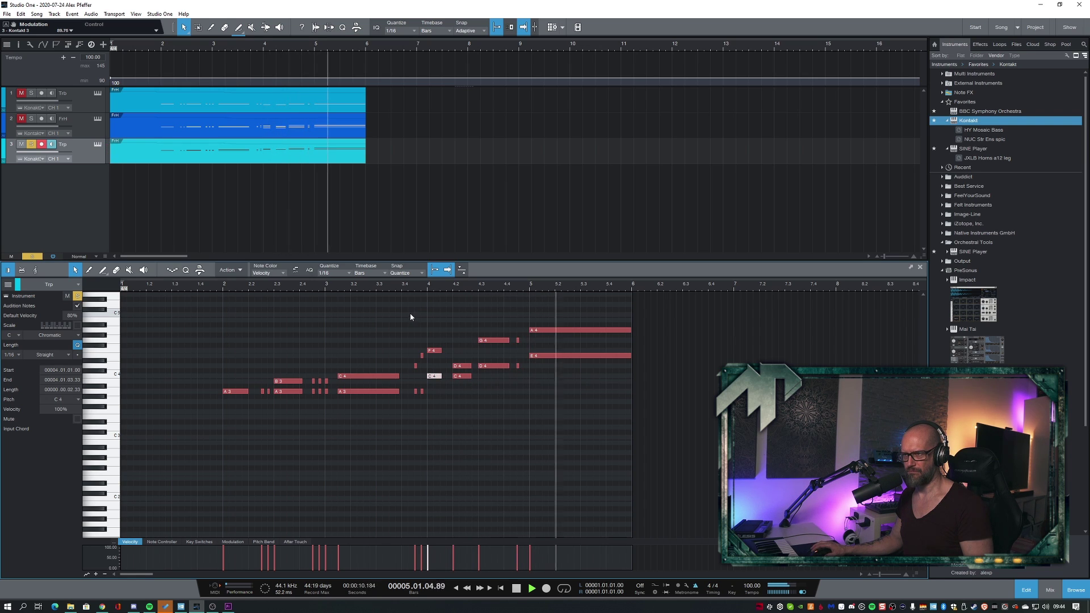
left_click(91, 310)
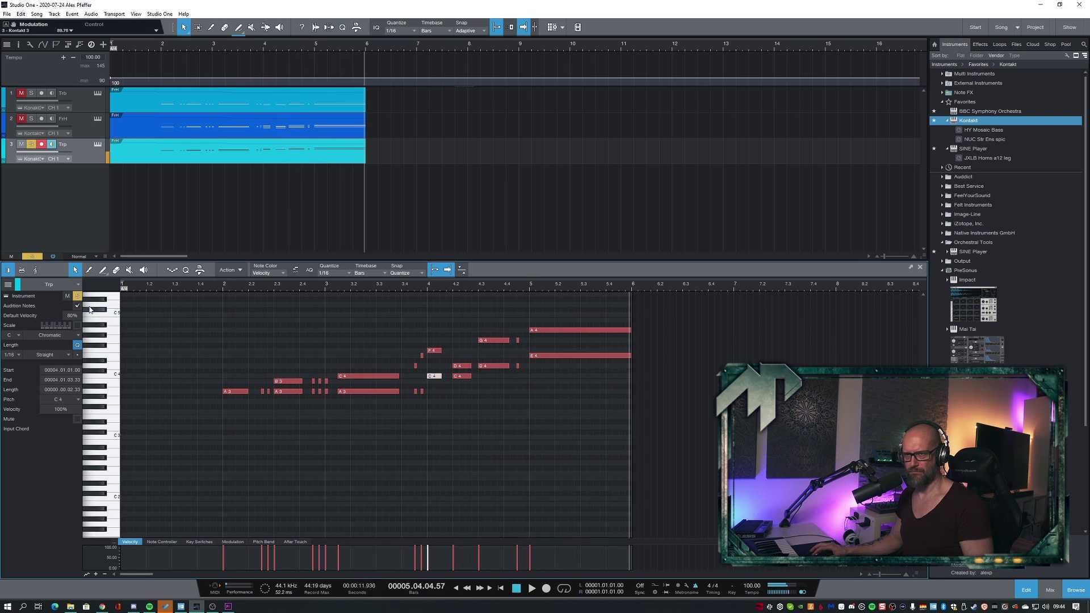
Play the trombone, French horn and trumpet parts together with all their notes displayed in the editor.
left_click(247, 322)
key("space")
left_click(271, 110)
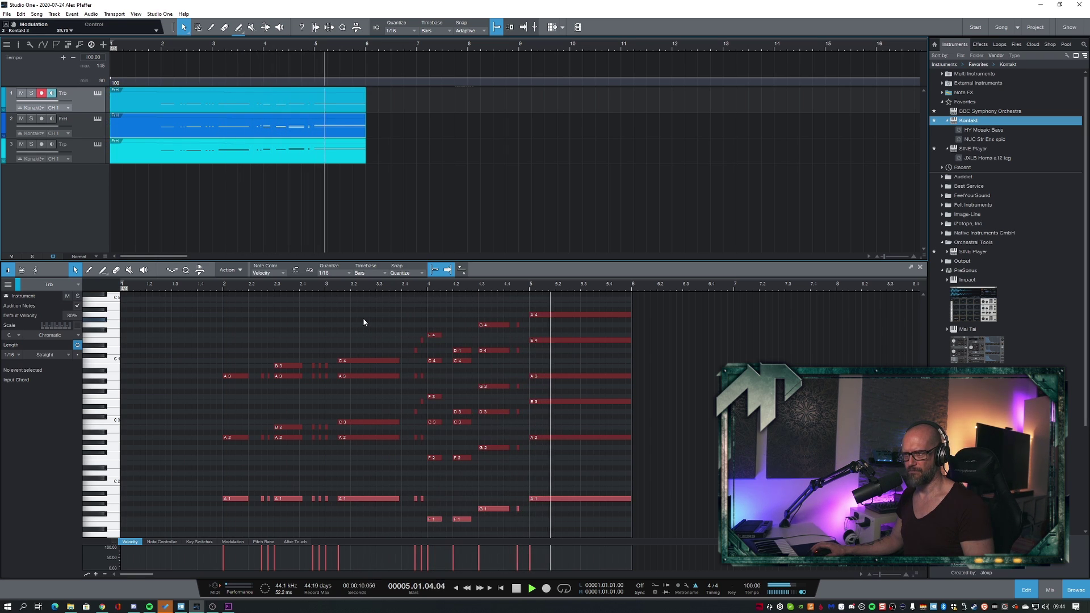
key("space")
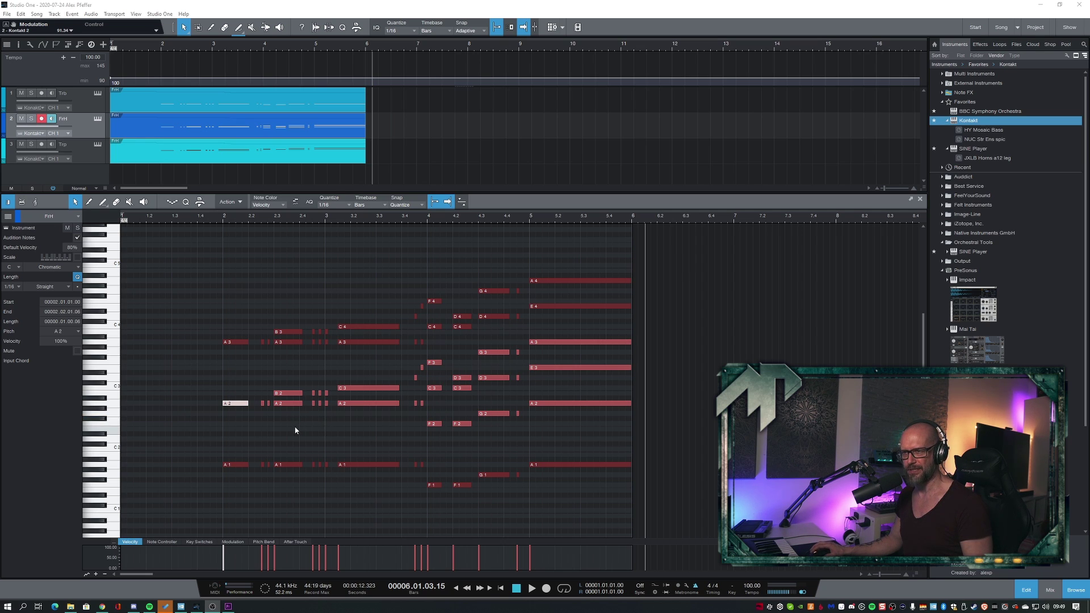
Add a descending horn voice with E3 at bar 2, D3 at 2.2.3 and C3 at 2.2.4, and play from bar 2.
left_click_drag(233, 404, 233, 368)
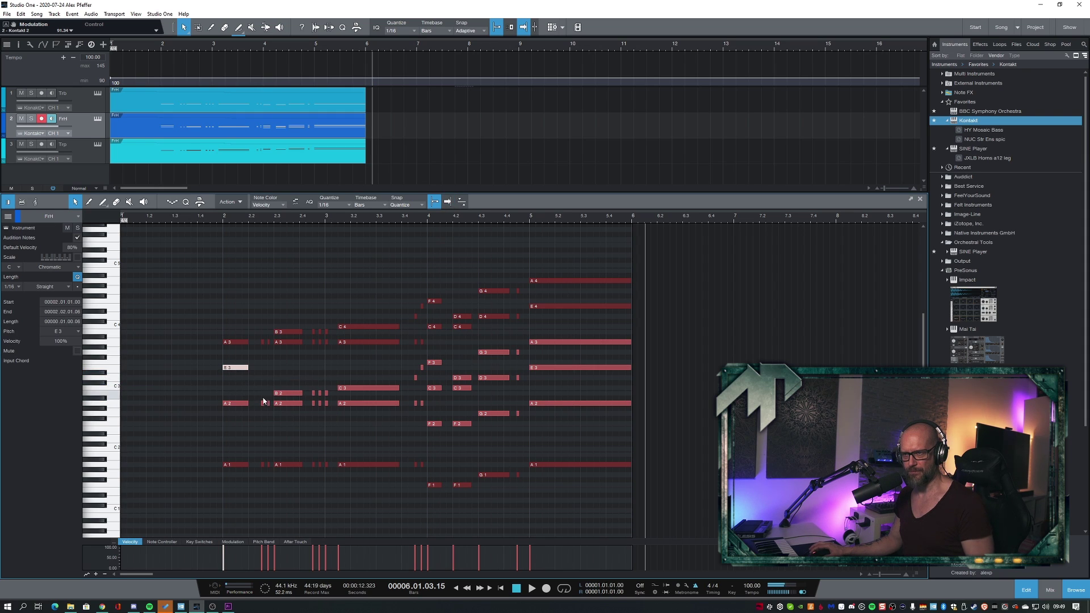
mouse_move(263, 405)
left_mouse_down()
mouse_move(261, 374)
mouse_move(268, 387)
left_mouse_up()
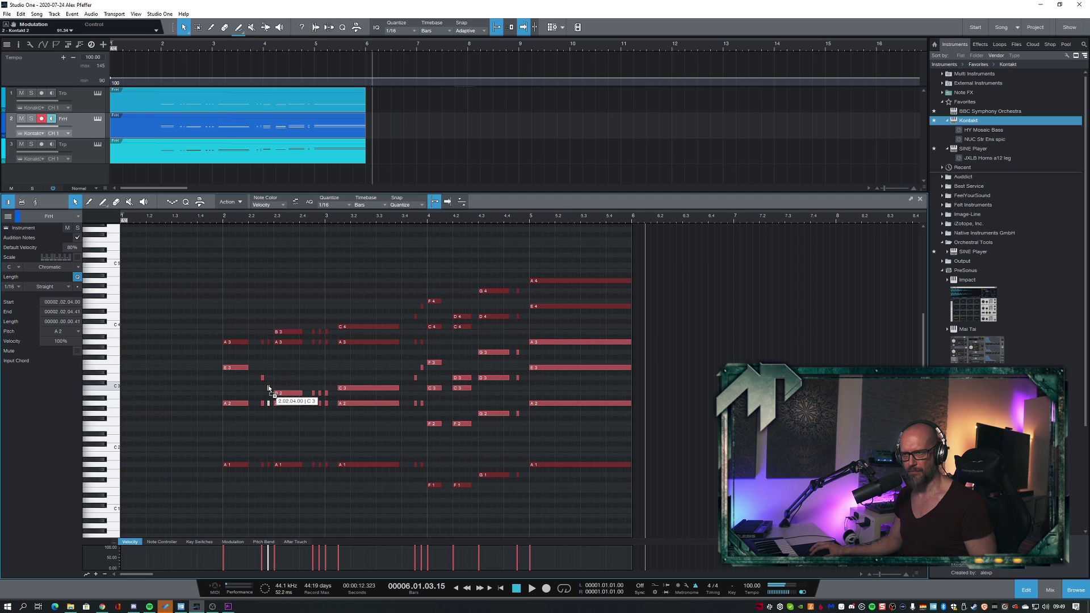
left_click(221, 224)
key("space")
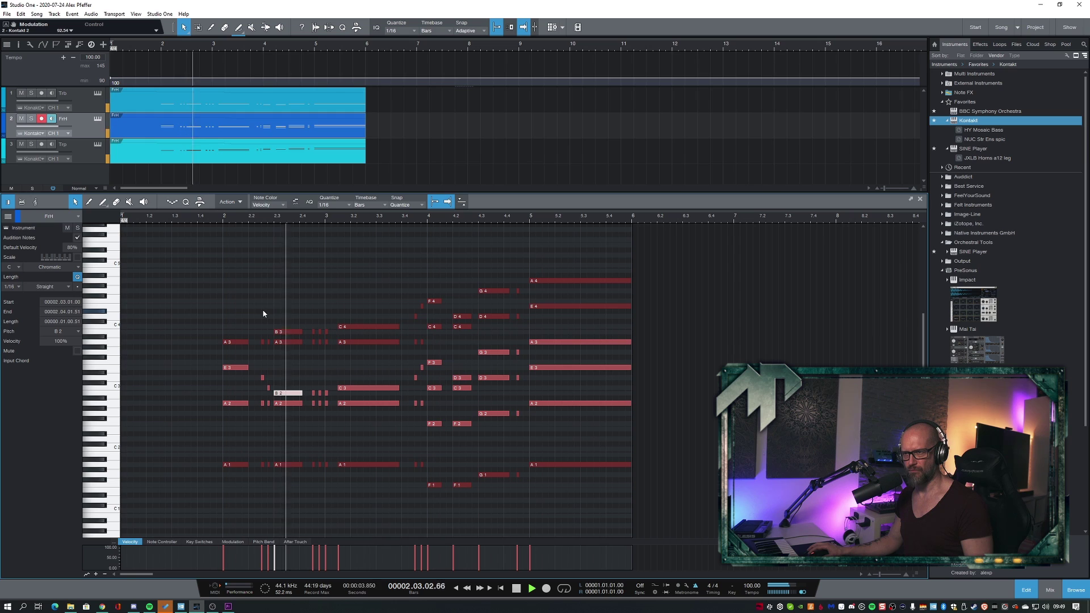
left_click_drag(316, 396, 318, 395)
left_click(352, 388)
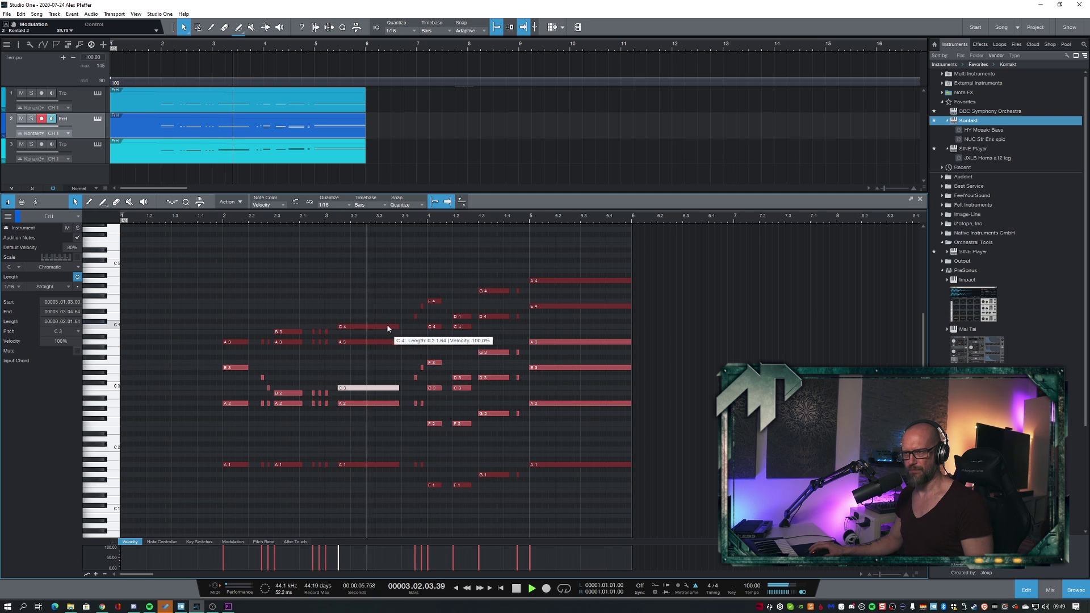
Audition the individual horn and trumpet notes of the chord at 4.1.
left_click(437, 363)
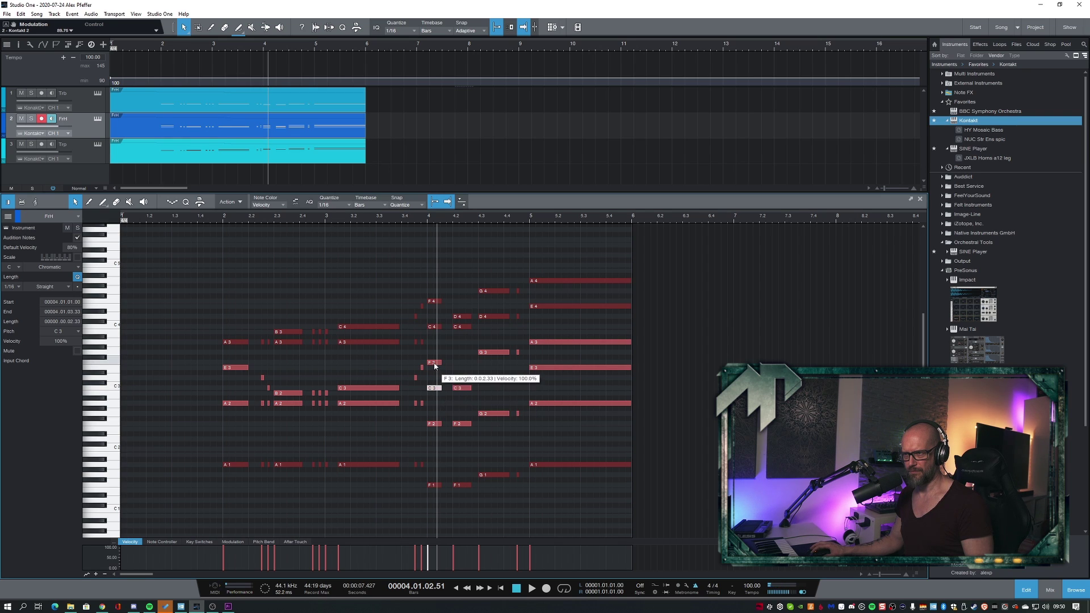
left_click(434, 302)
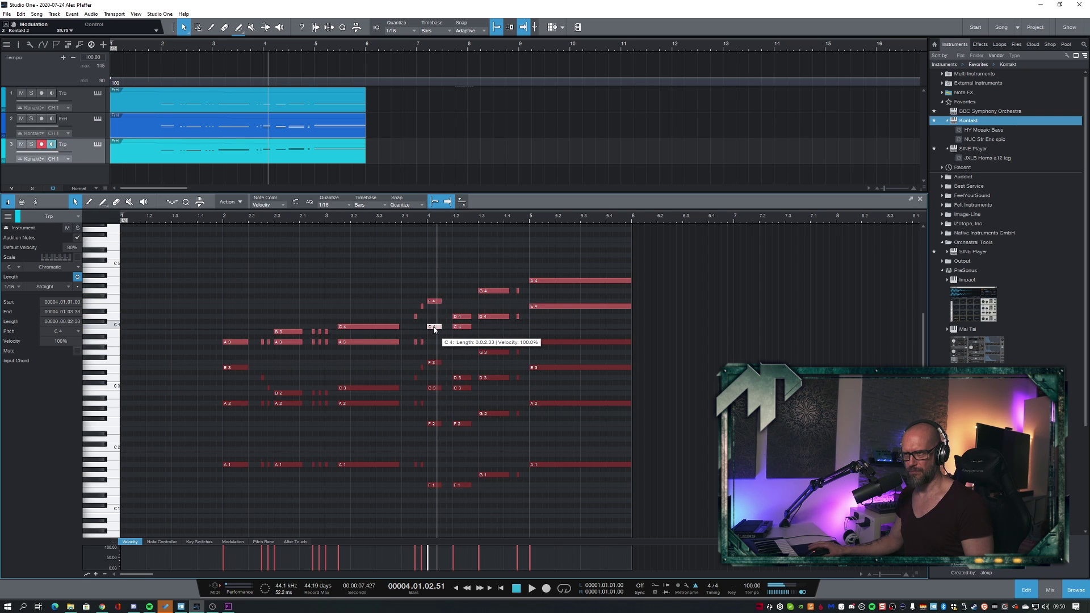
left_click(434, 363)
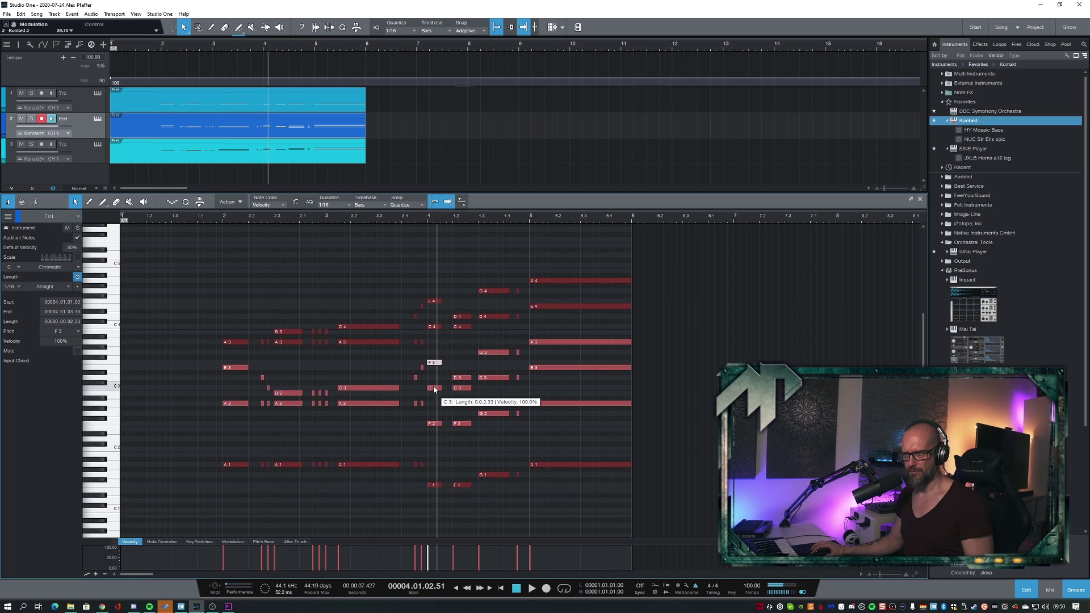
left_click(434, 423)
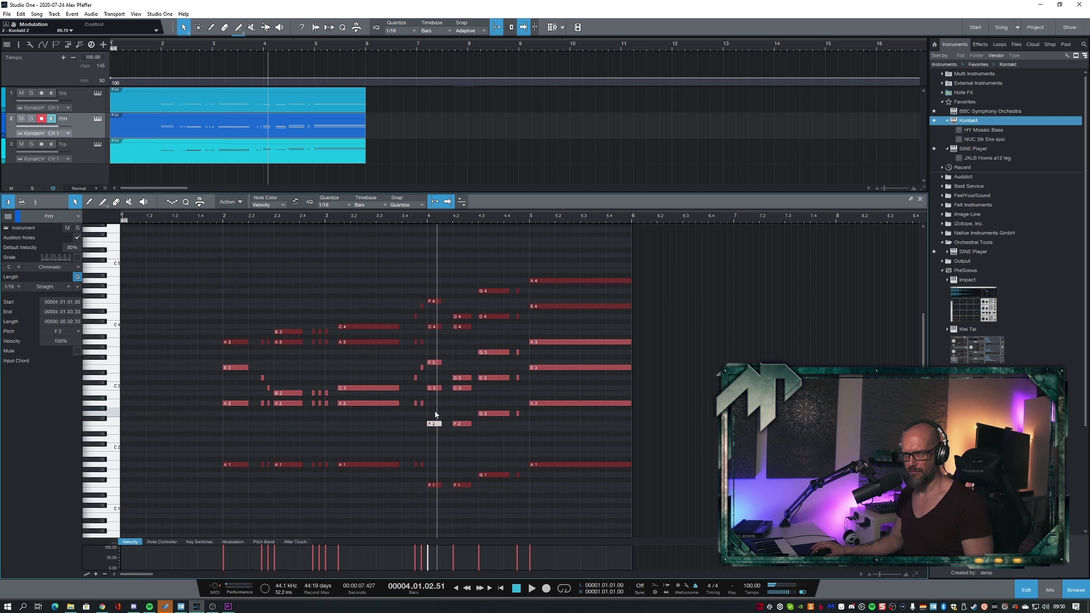
left_click(434, 364)
left_click(434, 389)
Revoice the FrH chords at 4.1 and 4.2 as F3 over A2, removing the C3 and F2 notes.
left_click_drag(434, 389, 435, 406)
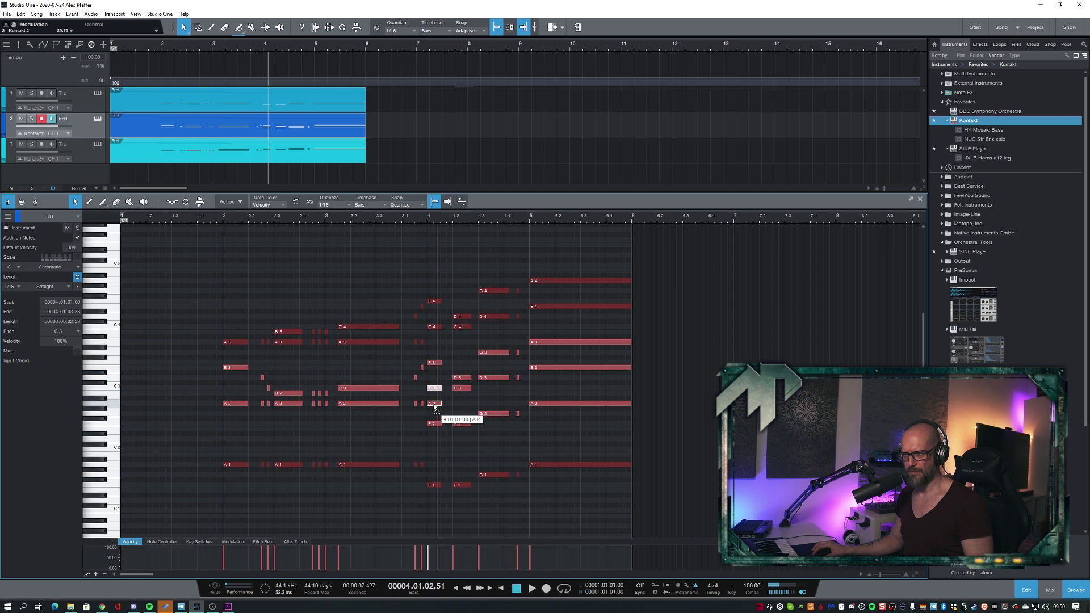
double_click(435, 424)
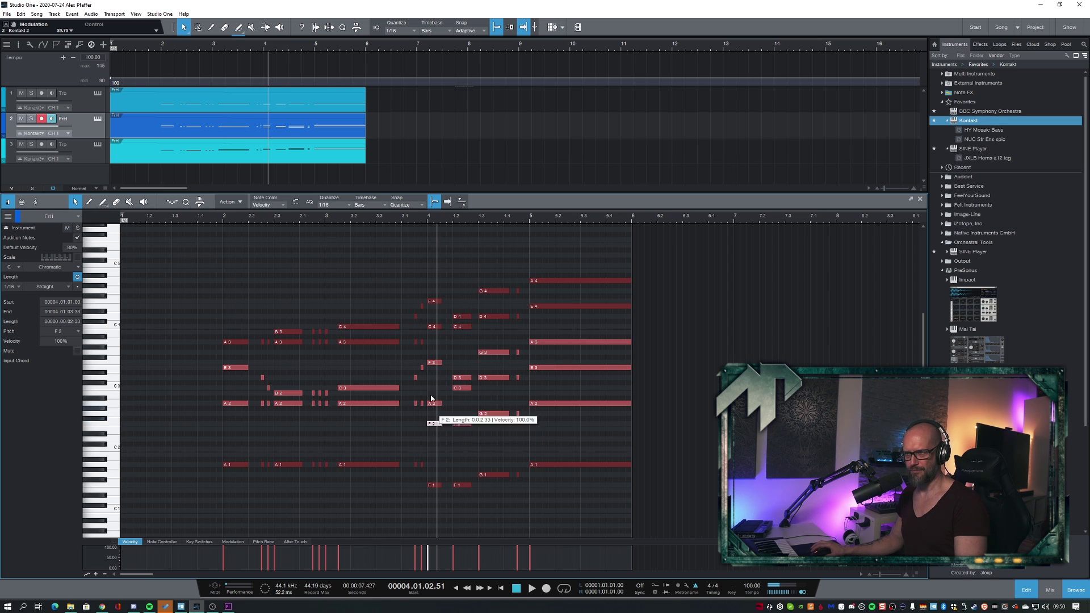
left_click_drag(408, 218, 452, 218)
left_click_drag(436, 365, 460, 368)
left_click(434, 404)
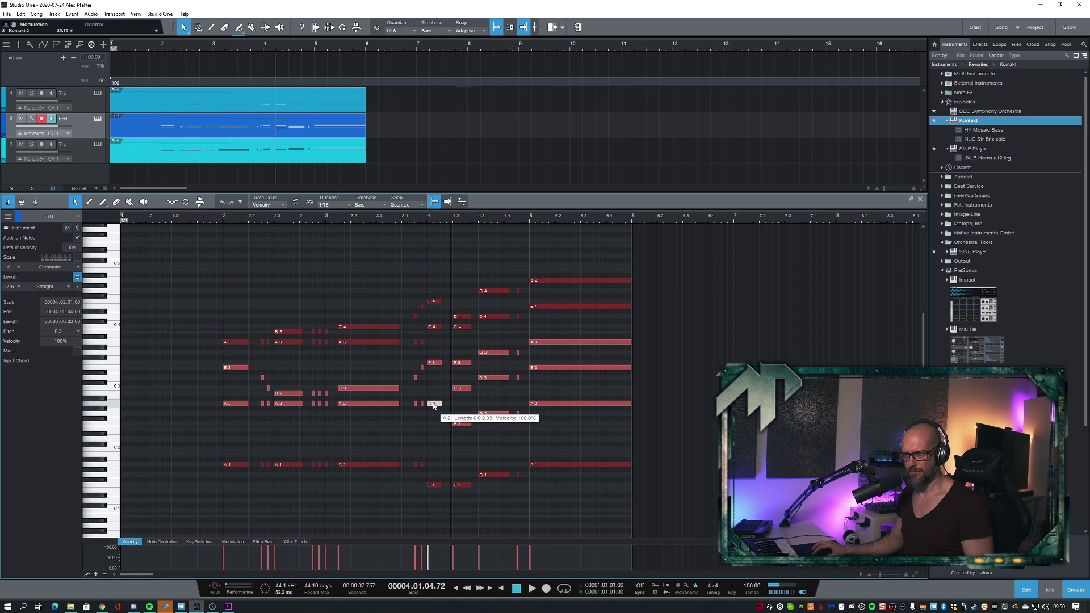
left_click(458, 389)
left_click_drag(460, 399, 461, 423)
key("Escape")
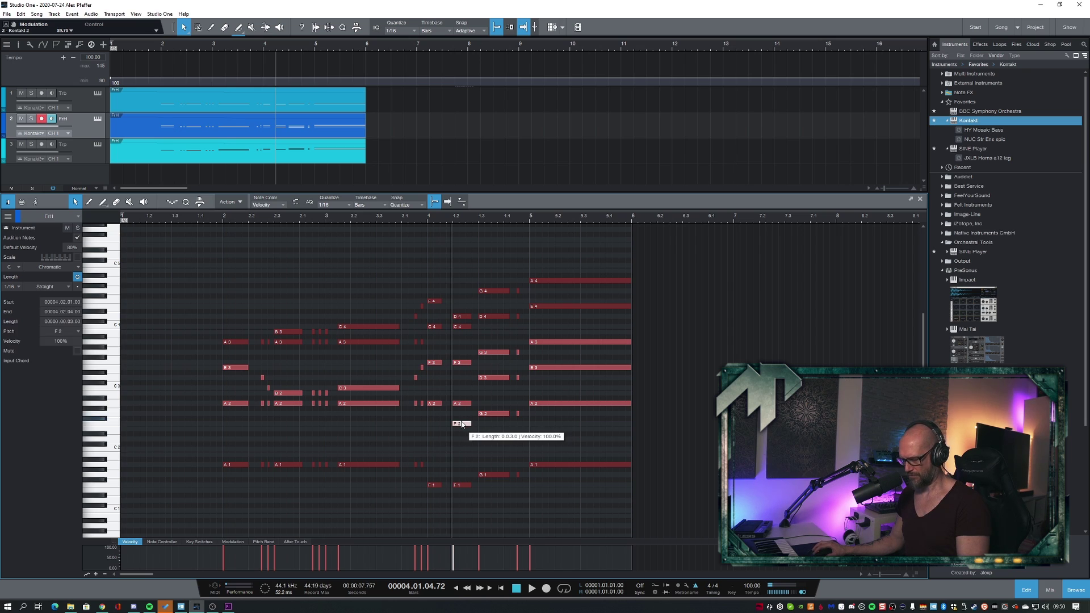
Revoice the FrH chord at 4.3 and its short repeat as G3 over B2.
left_click(490, 407)
left_click_drag(520, 422, 520, 417)
key("Up")
key("Up")
key("Up")
key("Up")
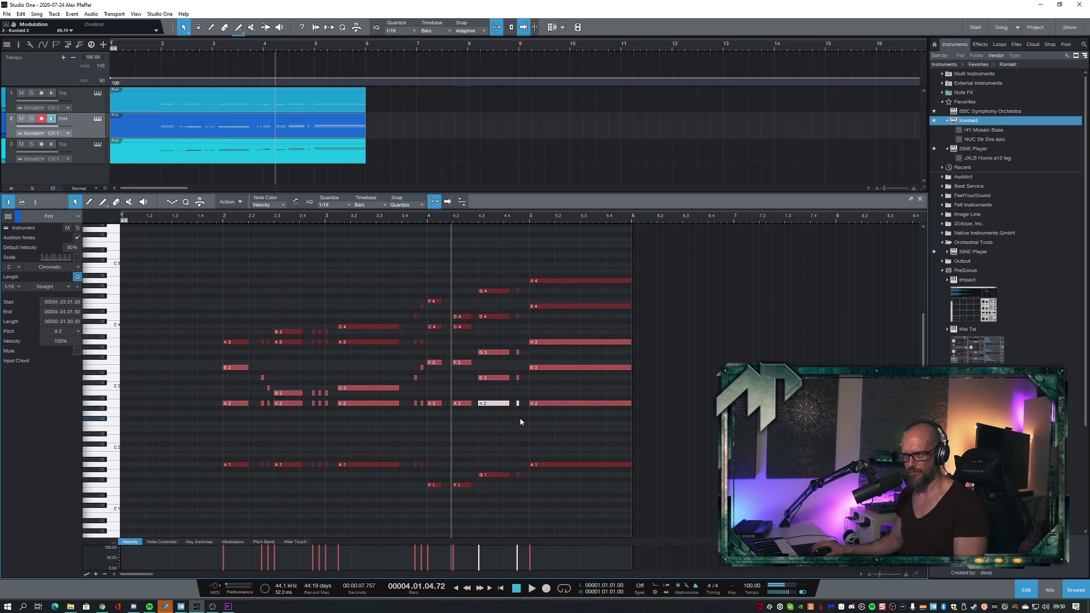
left_click(488, 377)
key("Up")
key("Up")
key("Up")
key("Up")
key("Up")
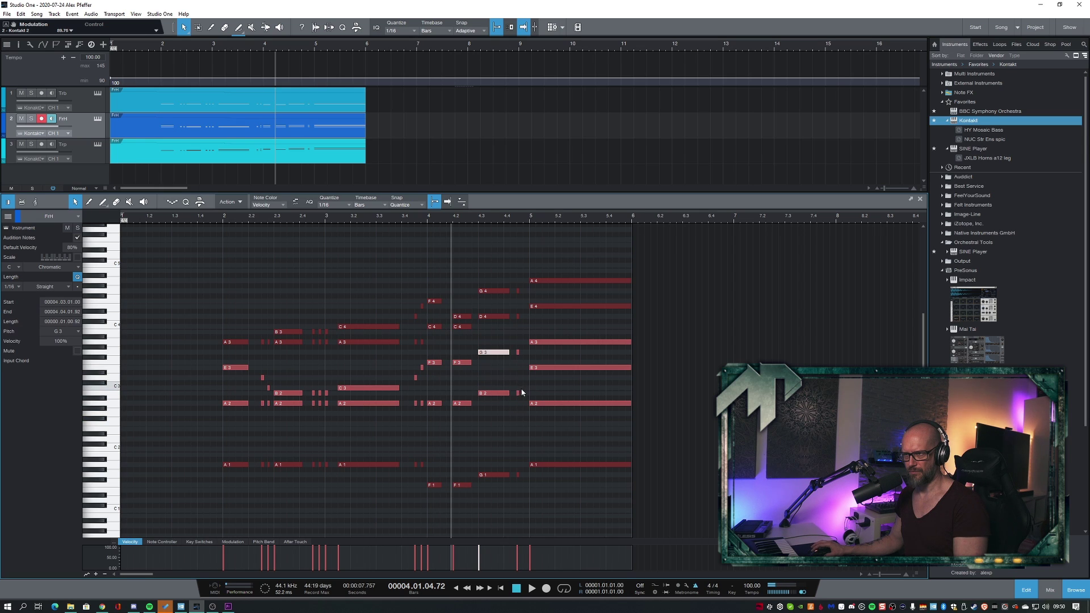
Play the revoiced passage from just before bar 4 and audition the horn and trumpet notes of the bar 5 chord.
left_click(423, 224)
key("space")
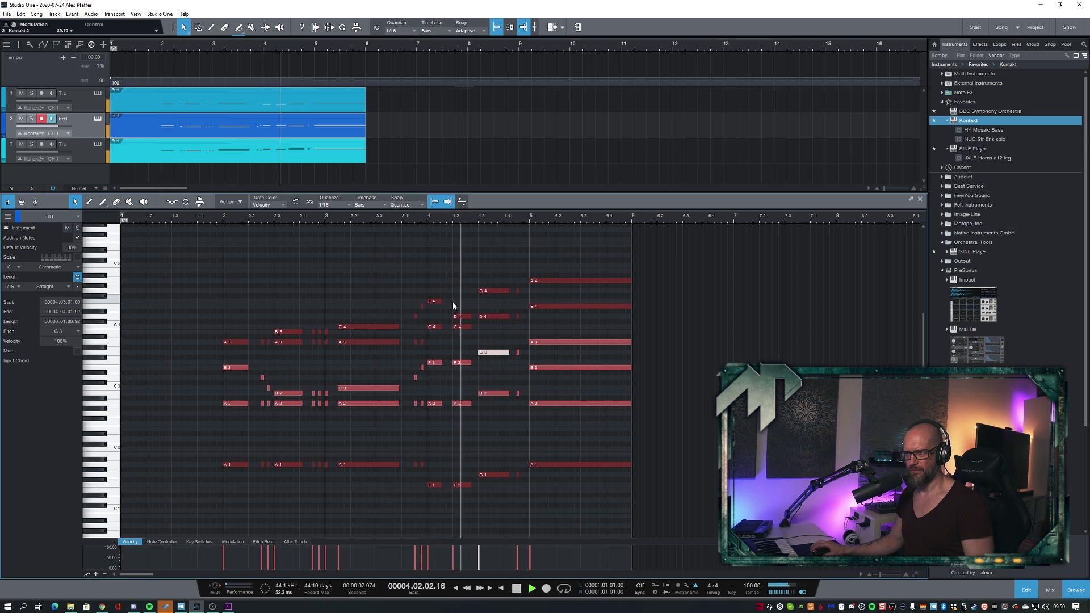
left_click(425, 222)
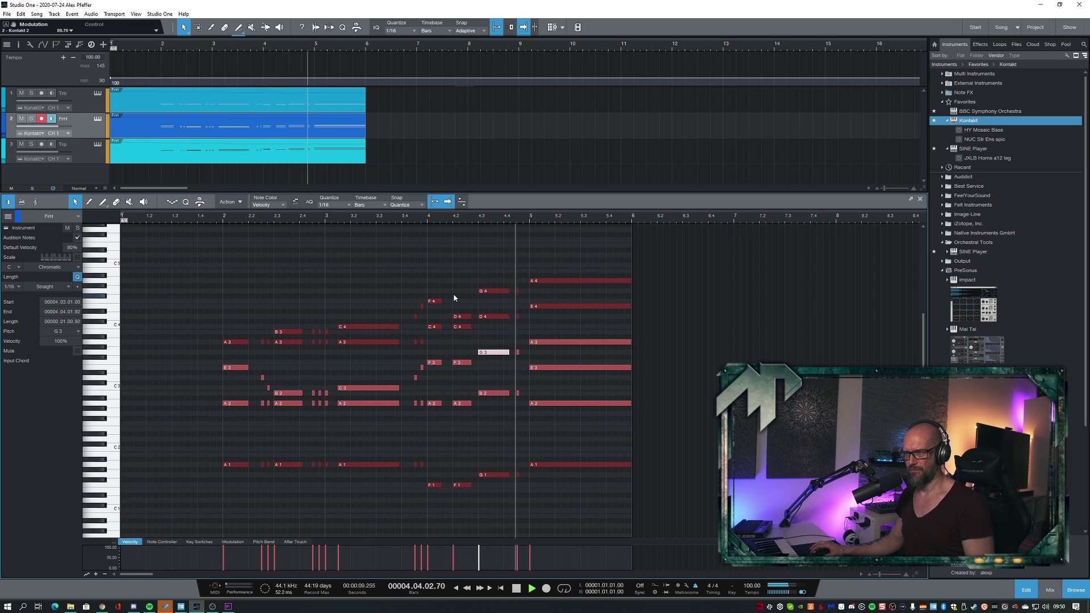
left_click(541, 341)
left_click(542, 281)
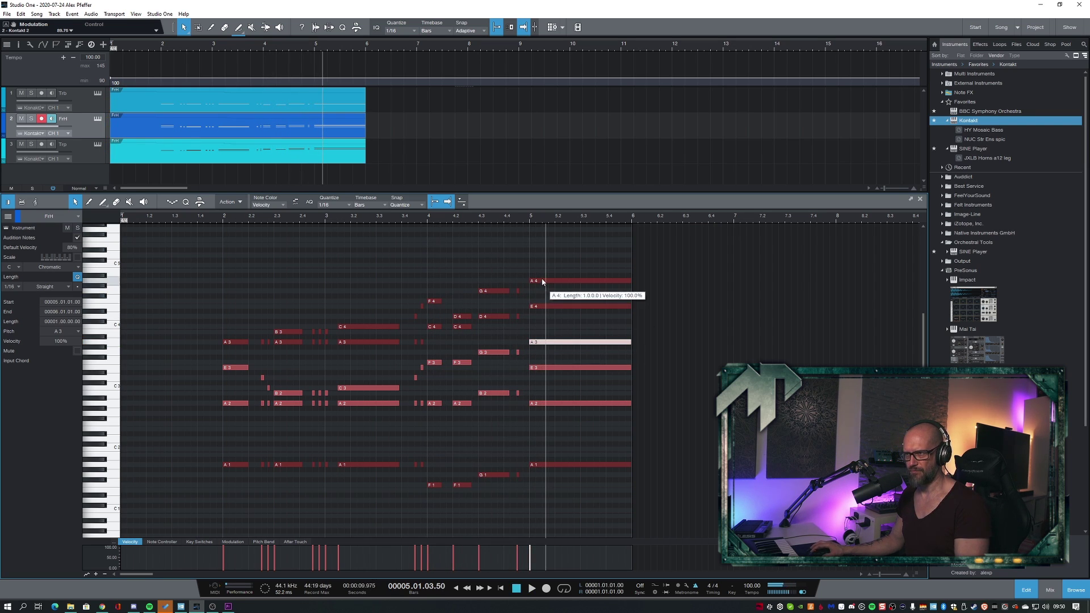
left_click(542, 307)
left_click(542, 341)
left_click(542, 368)
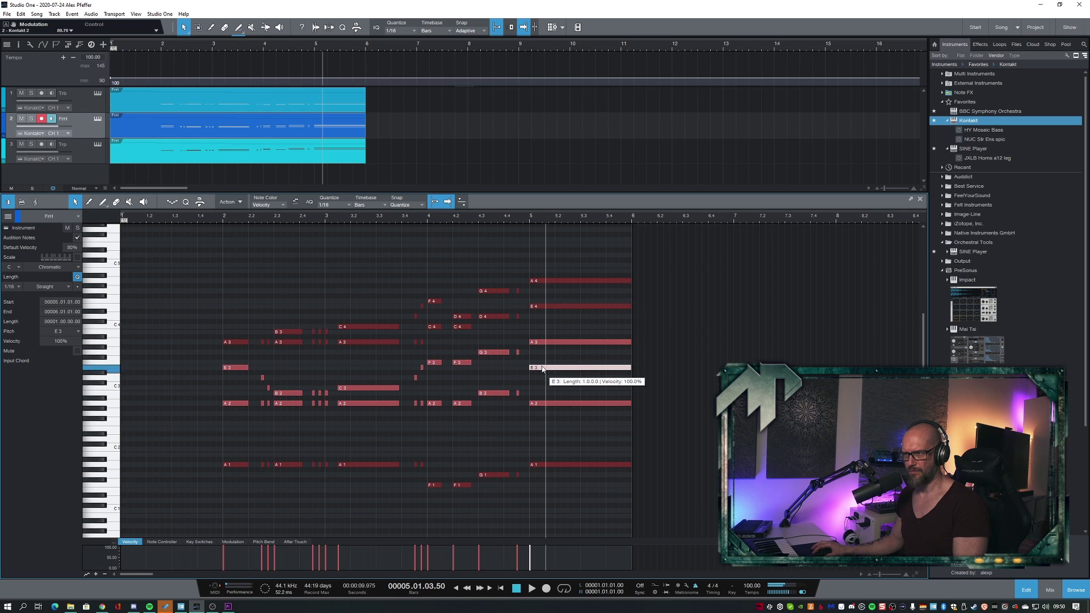
Raise the lowest FrH note at bar 5 from A2 to C3 and audition the E3 and A3 above it.
left_click(544, 403)
key("Up")
key("Up")
key("Up")
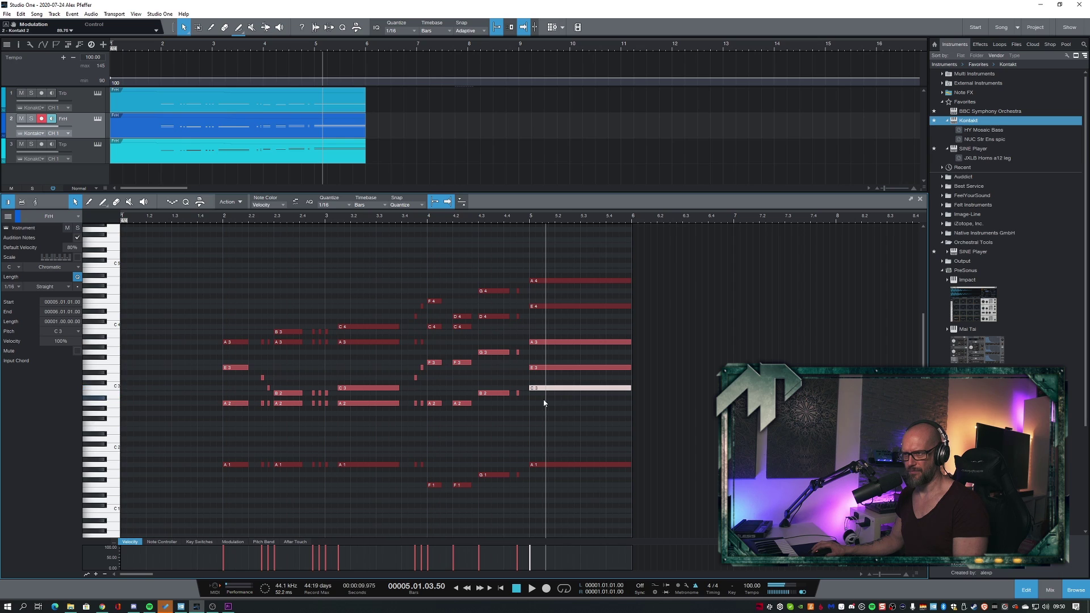
left_click(541, 368)
left_click(541, 341)
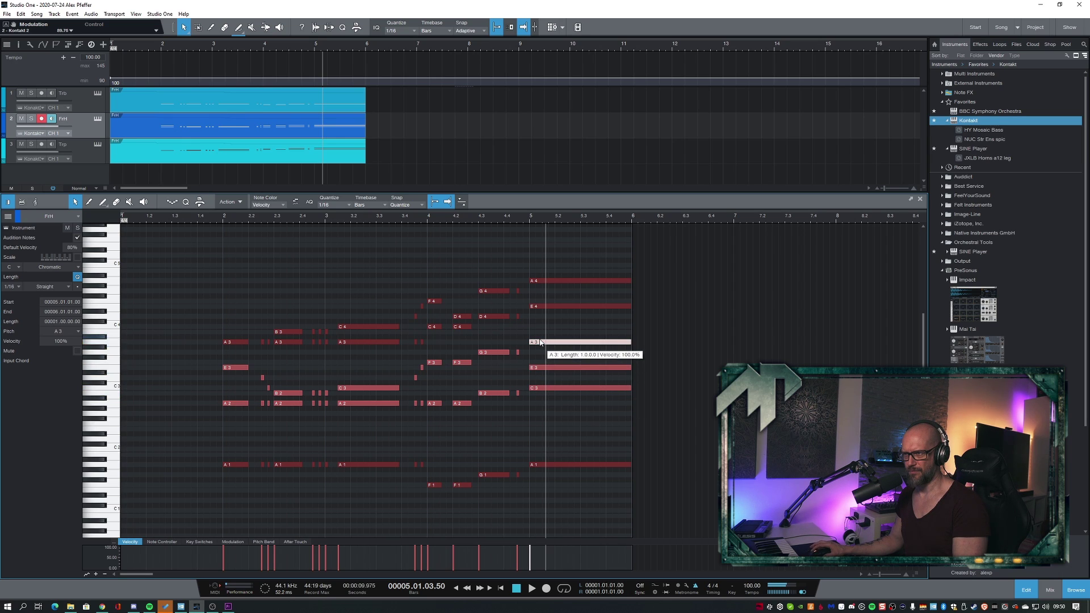
left_click(542, 368)
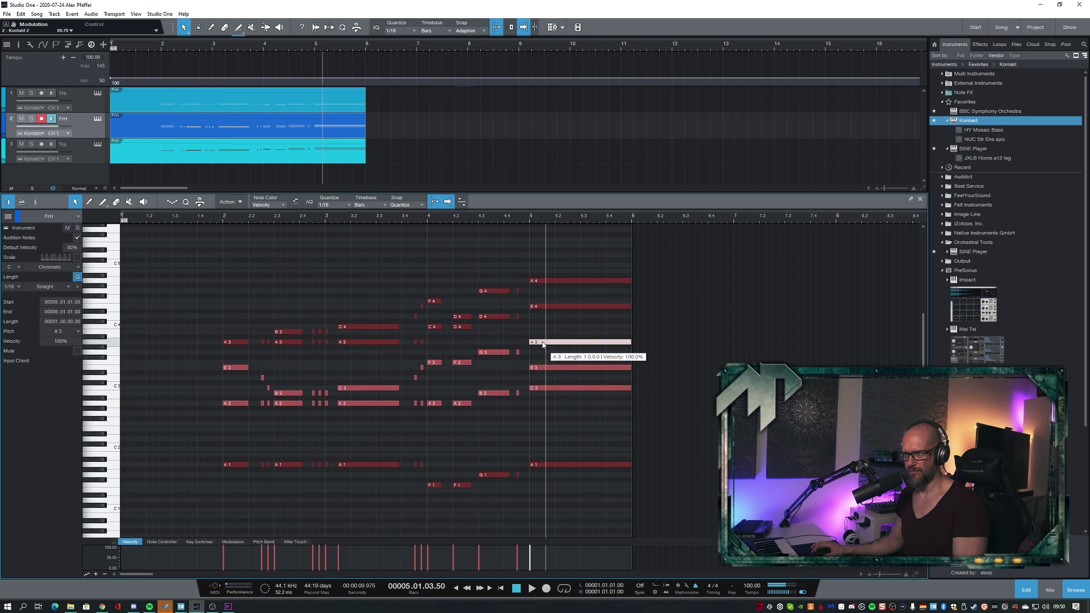
Revoice the FrH chord at bar 5 as A3 over C3, removing the E3, and play the passage.
key("Down")
key("Down")
key("Down")
key("Down")
key("Down")
left_click(543, 388)
key("shift+Up")
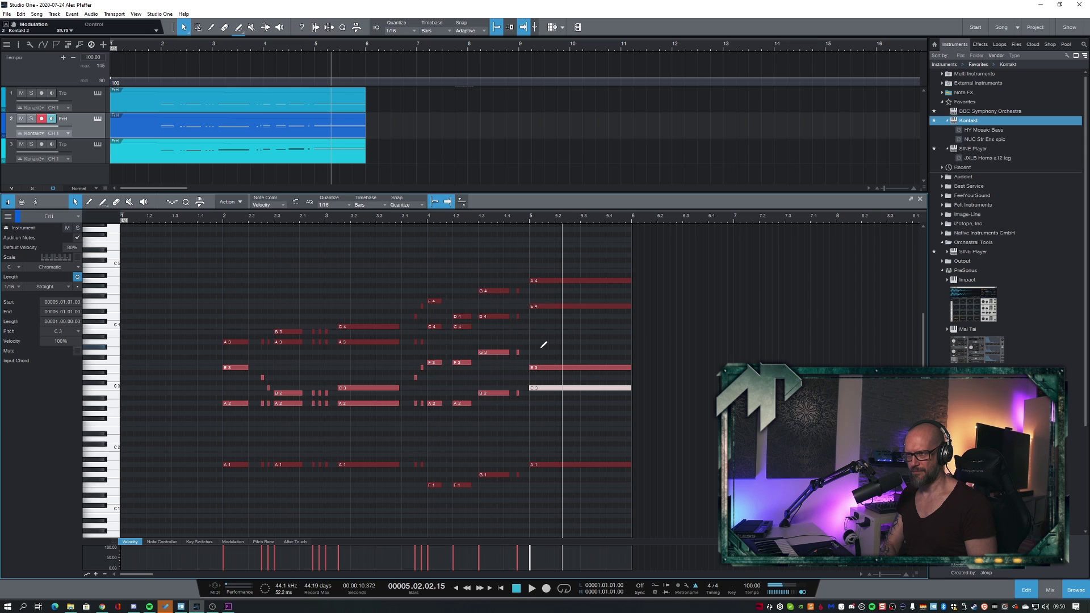
left_click(535, 367)
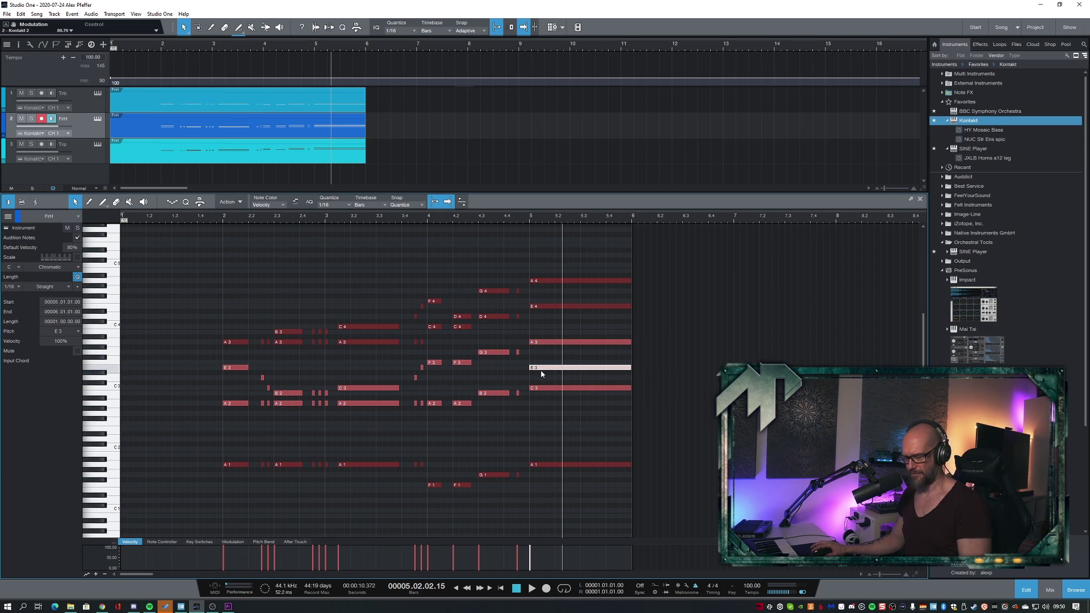
key("Delete")
key("space")
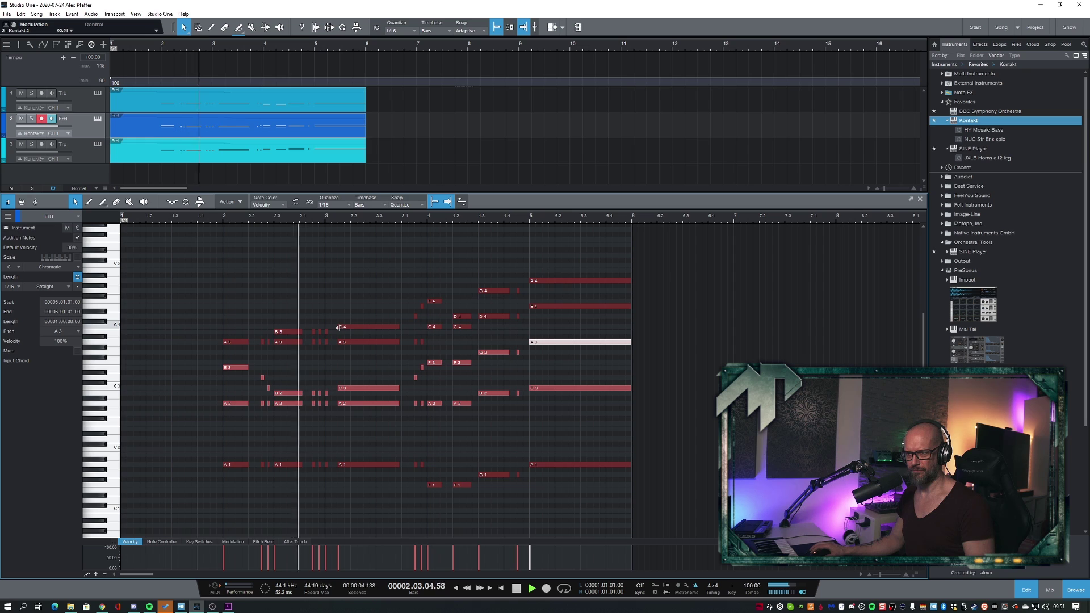
Raise the upper FrH notes just before bar 3 to C3 and D3 and the held note above A2 to E3.
left_click(314, 394)
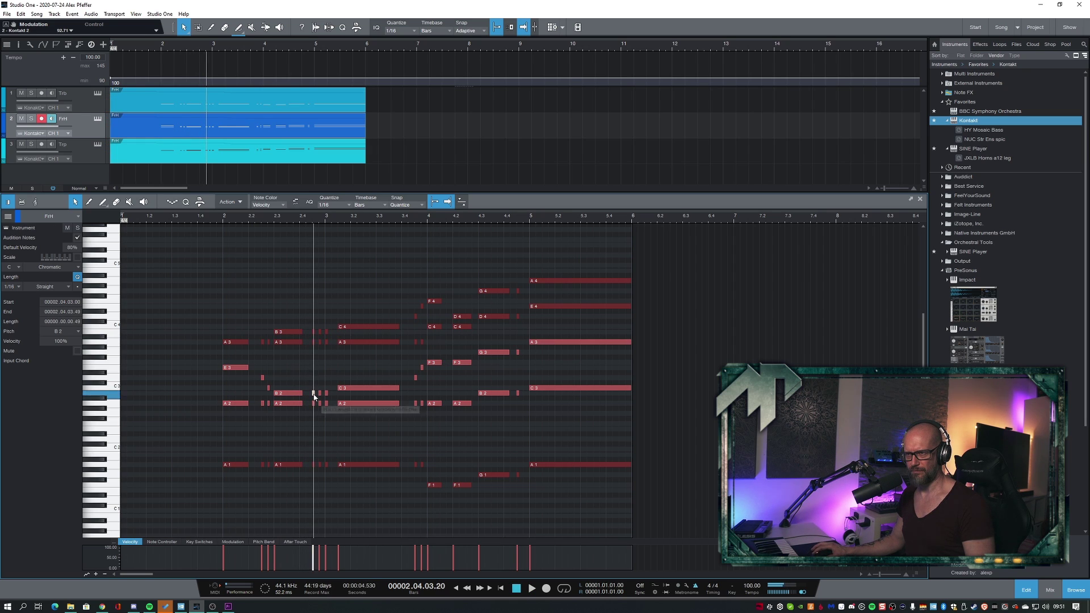
left_click(319, 394)
key("Up")
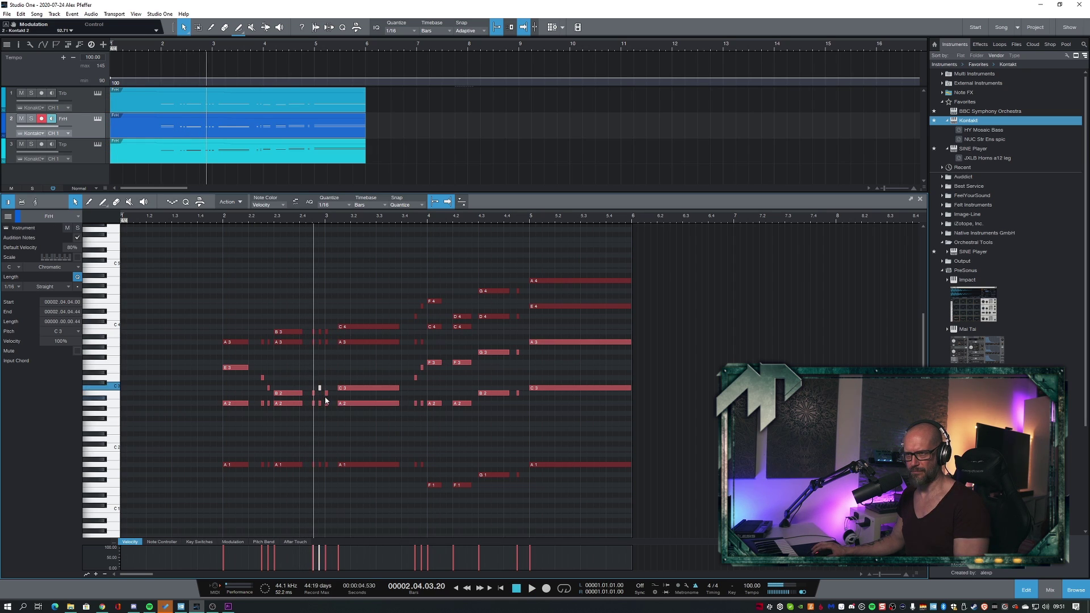
left_click(327, 393)
key("Up")
key("Up")
left_click(369, 388)
key("Up")
key("space")
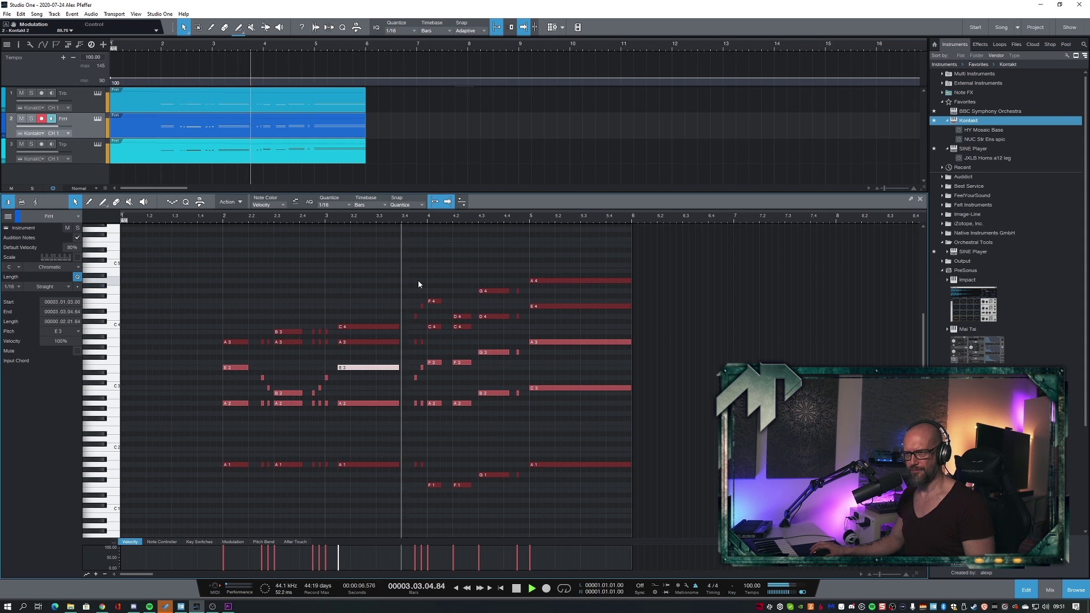
Replay the lead-in to bar 4 and raise the upper FrH note at 4.2 to A3.
key("space")
left_click(422, 368)
key("space")
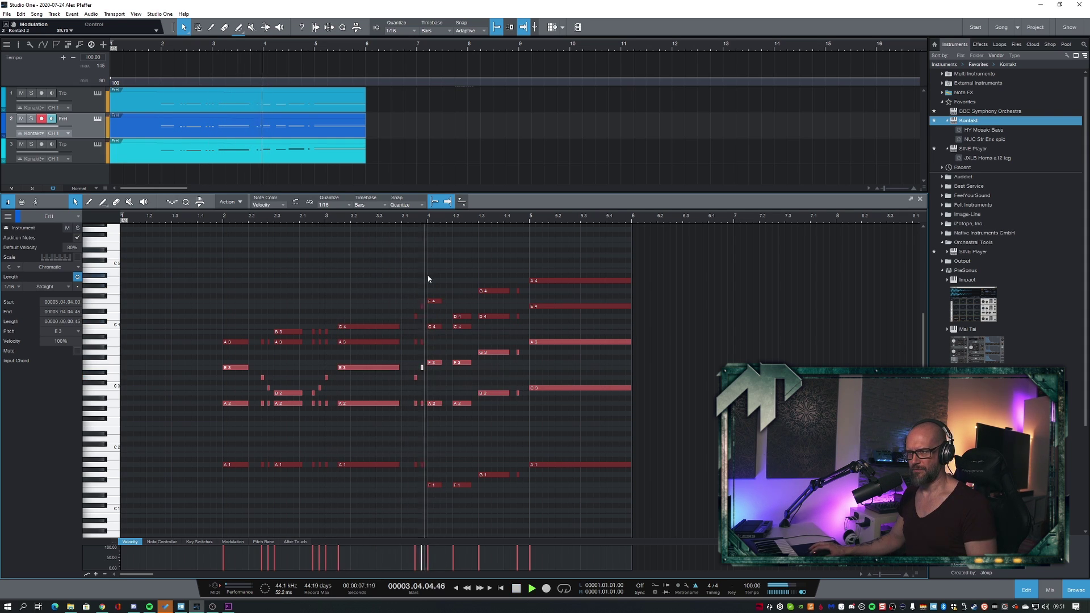
left_click(414, 220)
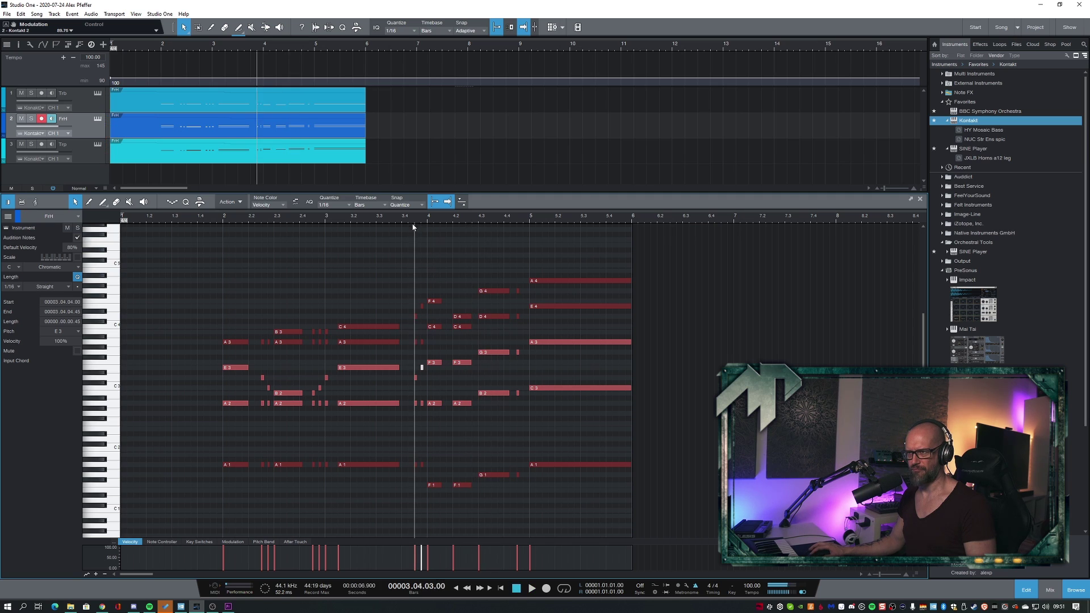
key("space")
left_click(457, 343)
left_click_drag(460, 365, 460, 356)
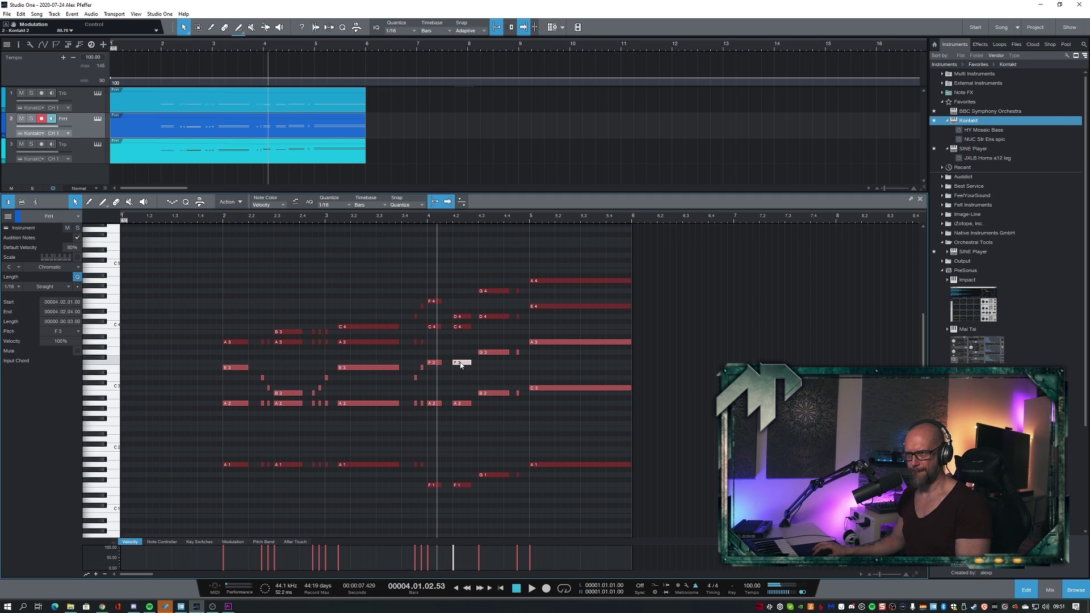
key("space")
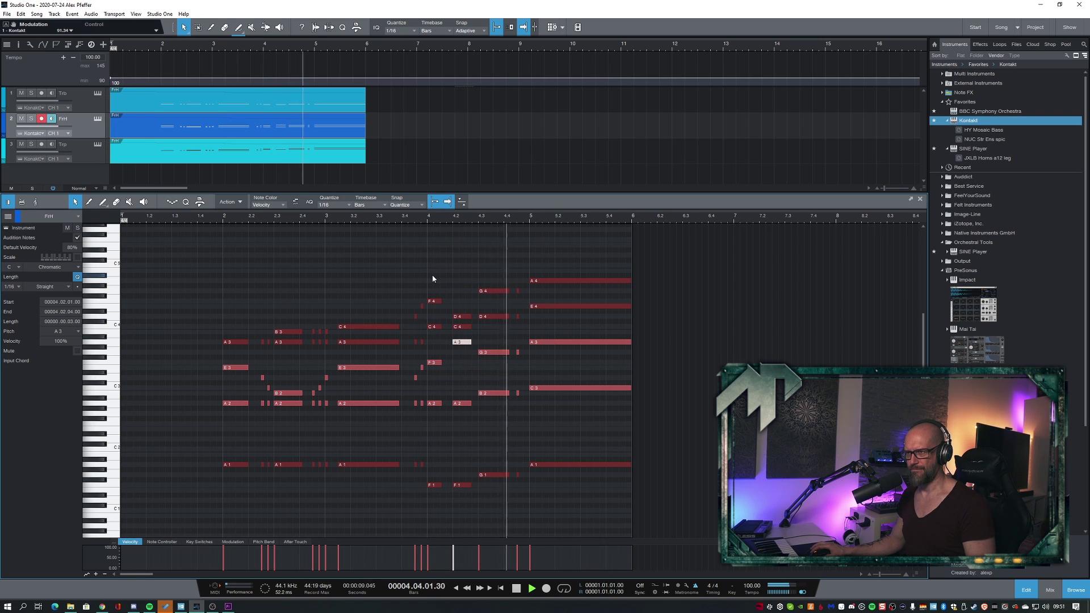
Raise the lower FrH note at 4.2 to D3 and play from just before bar 4.
left_click(412, 217)
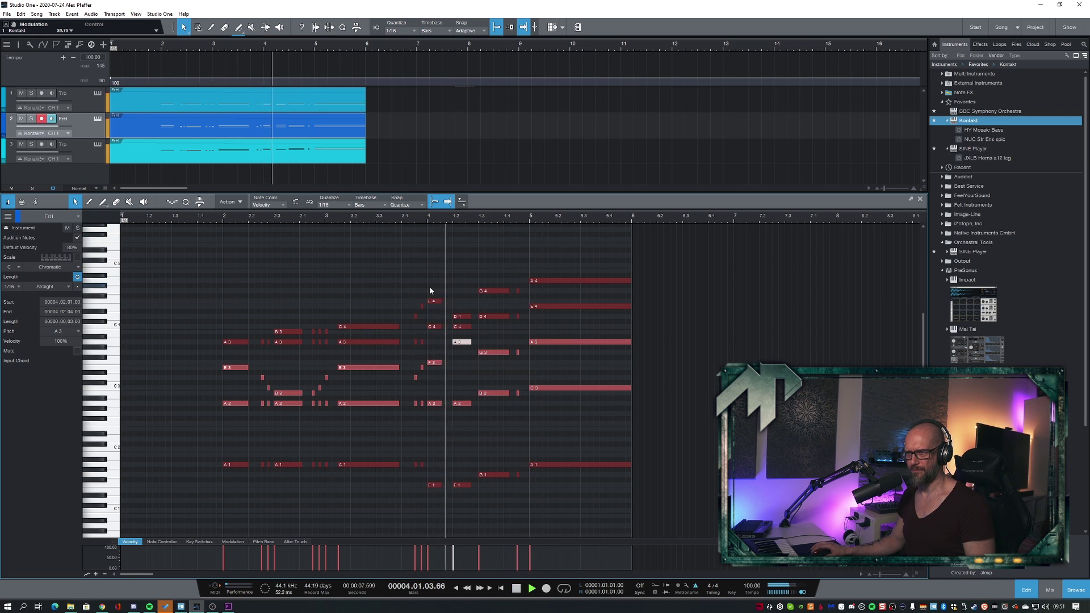
left_click(462, 404)
key("Up")
key("Up")
key("Up")
key("Up")
left_click(413, 218)
key("space")
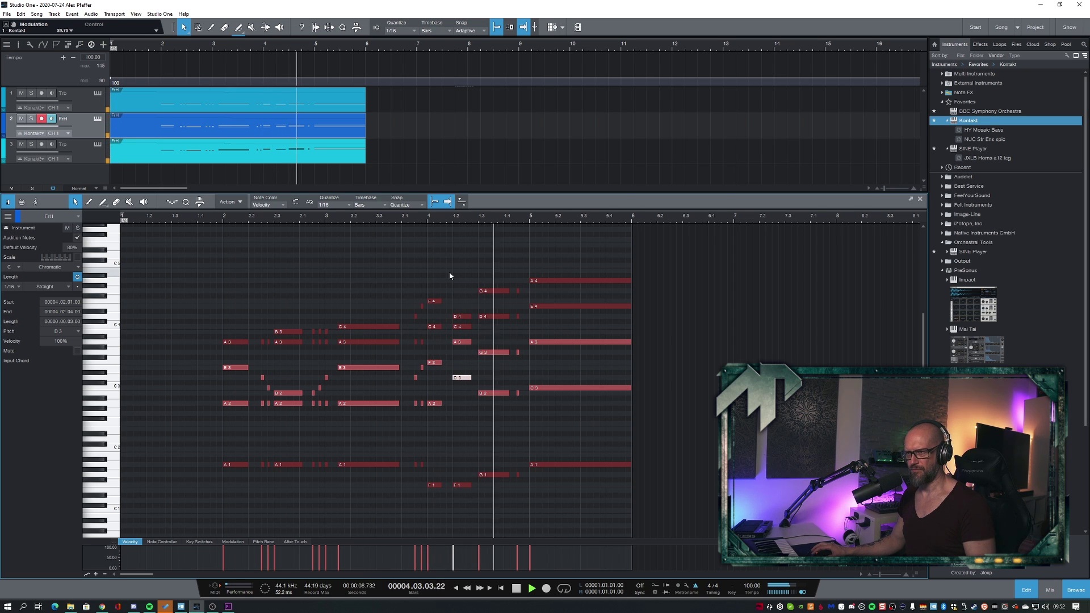
Audition the D4, A3 and D3 notes of the 4.2 chord and replay the passage from just before bar 4.
key("space")
key("space")
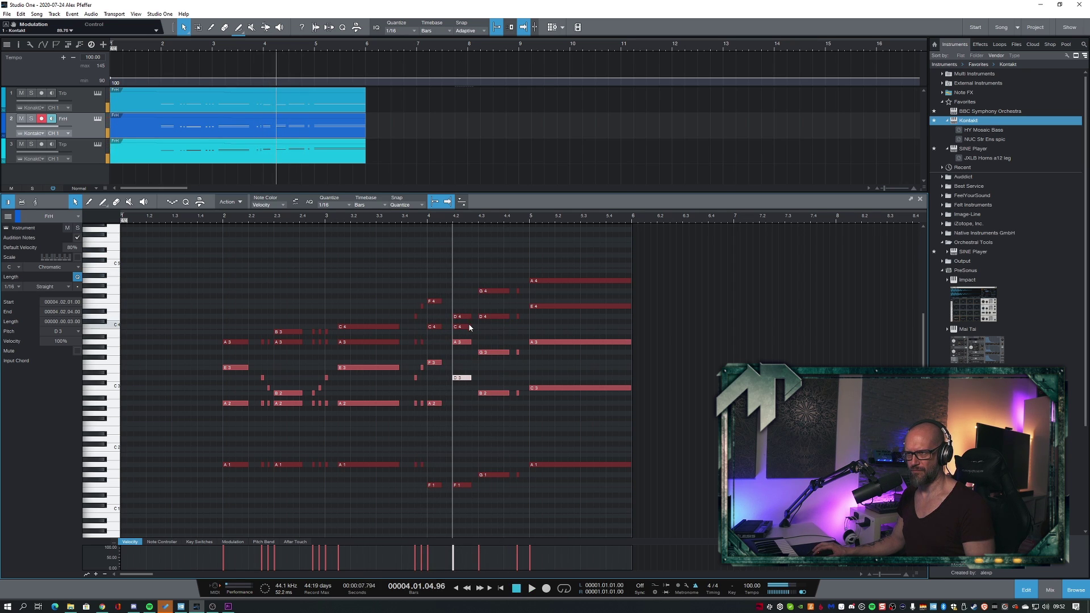
left_click(463, 317)
left_click(462, 342)
left_click(462, 378)
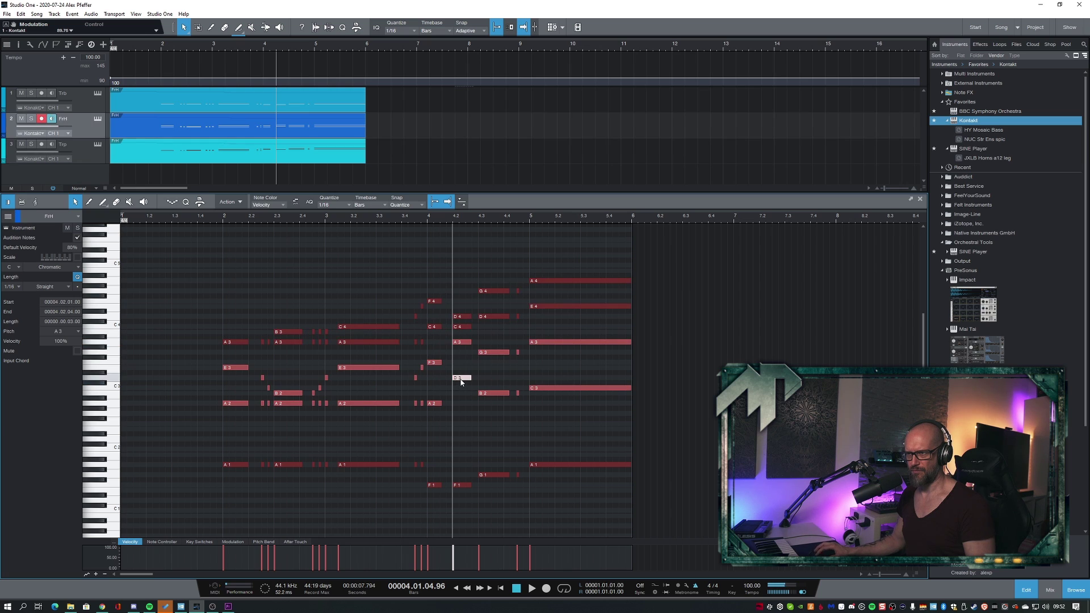
left_click(414, 218)
key("space")
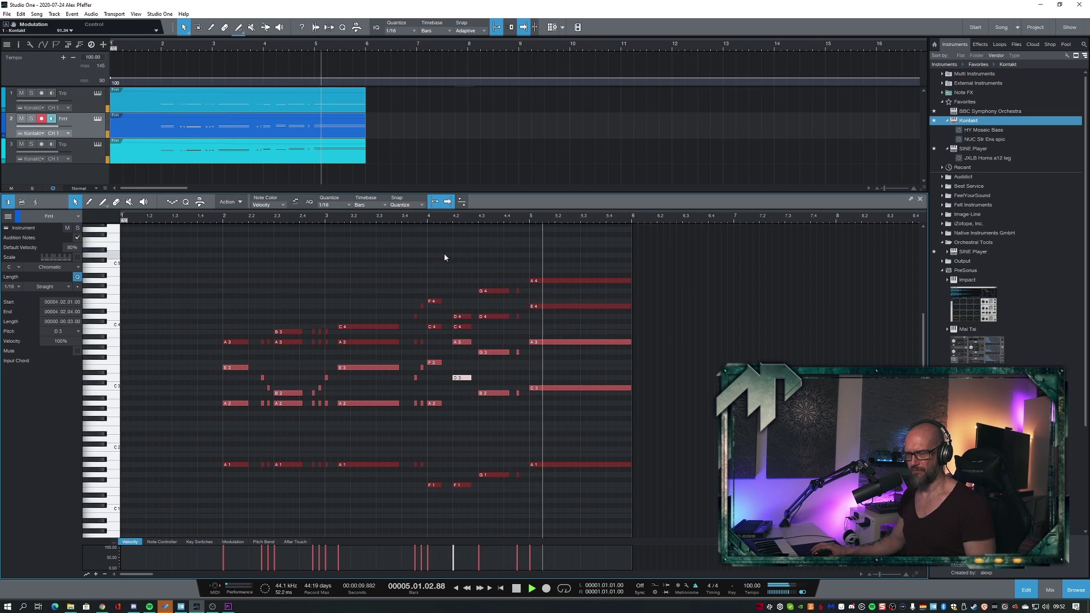
Raise the upper short FrH note just before bar 5 to A3 and listen through the final chord.
key("l")
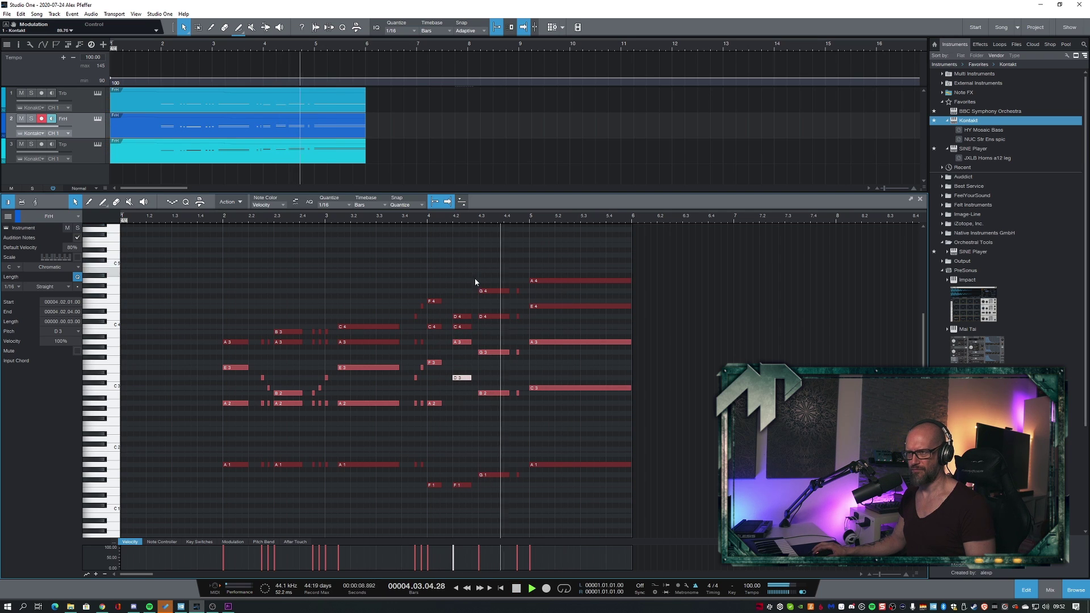
left_click(518, 352)
key("l")
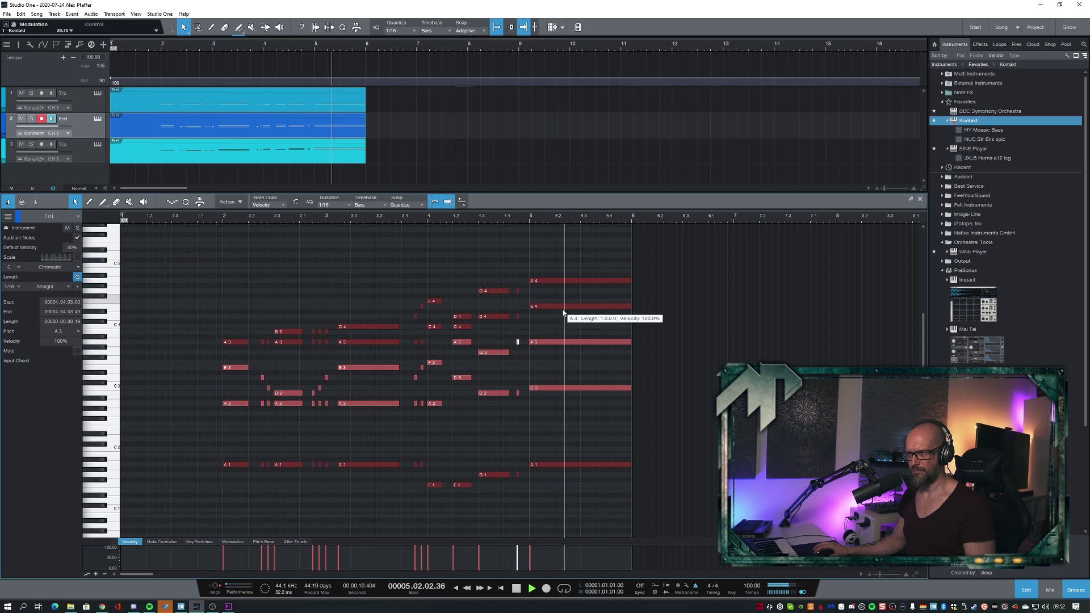
left_click(565, 372)
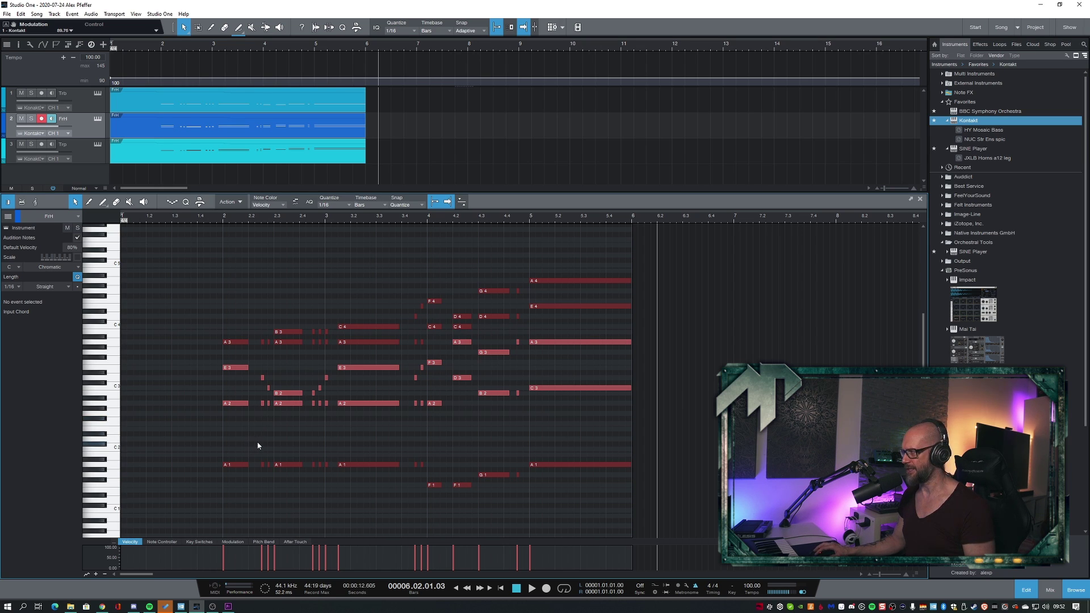
Duplicate the Trb A1 notes from bar 2 through the held note in bar 3 up to E2 and play them.
left_click_drag(193, 443, 622, 522)
left_click(231, 466)
left_click_drag(232, 469, 232, 432)
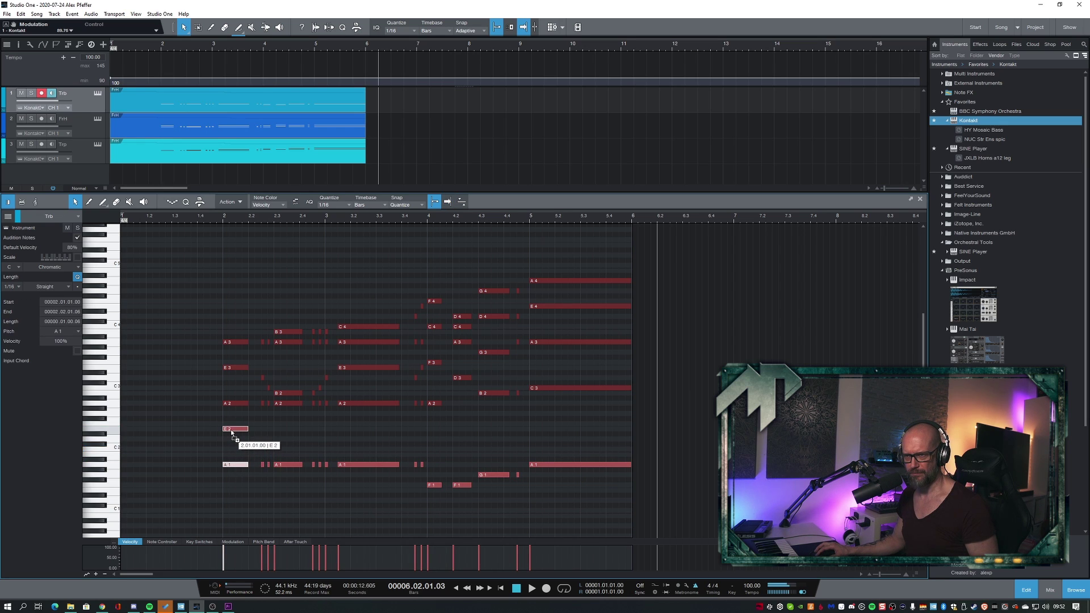
key("space")
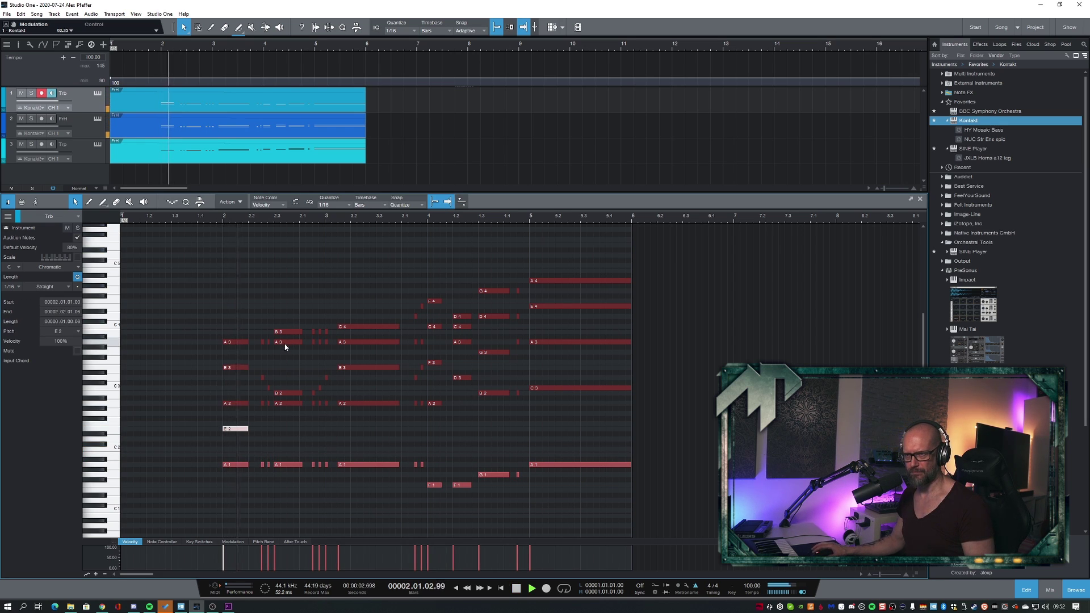
left_click_drag(260, 459, 348, 430)
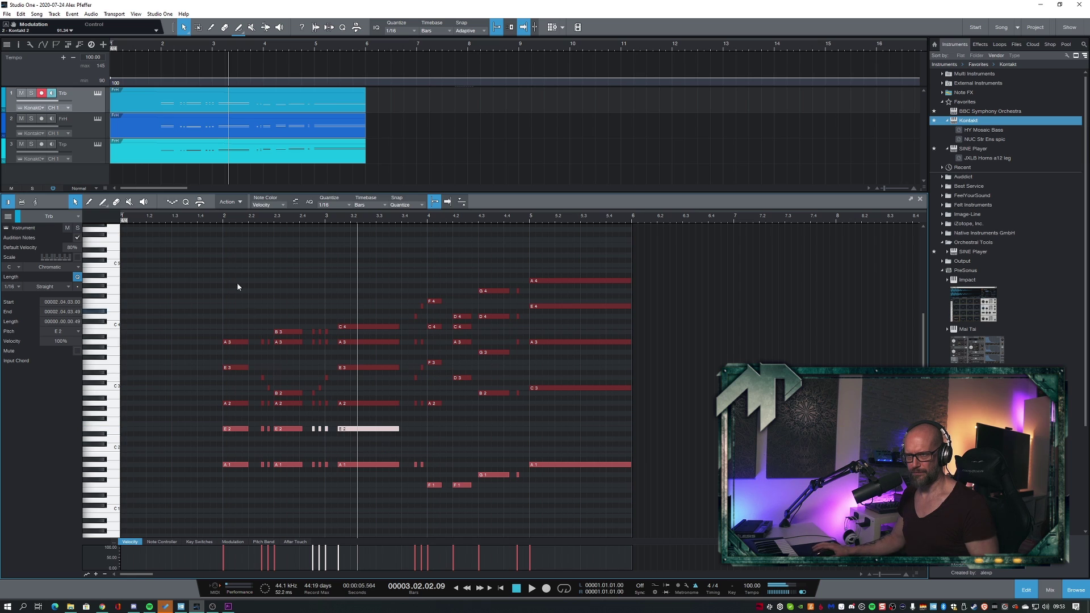
left_click(215, 224)
key("space")
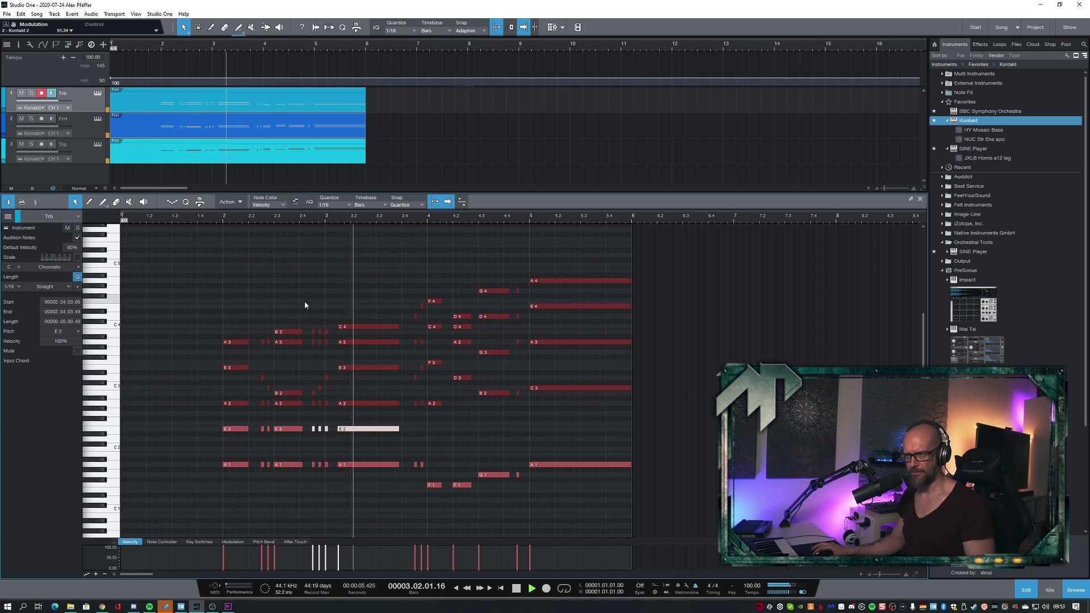
Add duplicated upper Trb notes at E2 just before bar 4, C2 at 4.1, E2 at 4.2 and G2 at 4.3.
key("space")
left_click(416, 464)
left_click_drag(419, 460, 522, 499)
key("ctrl+z")
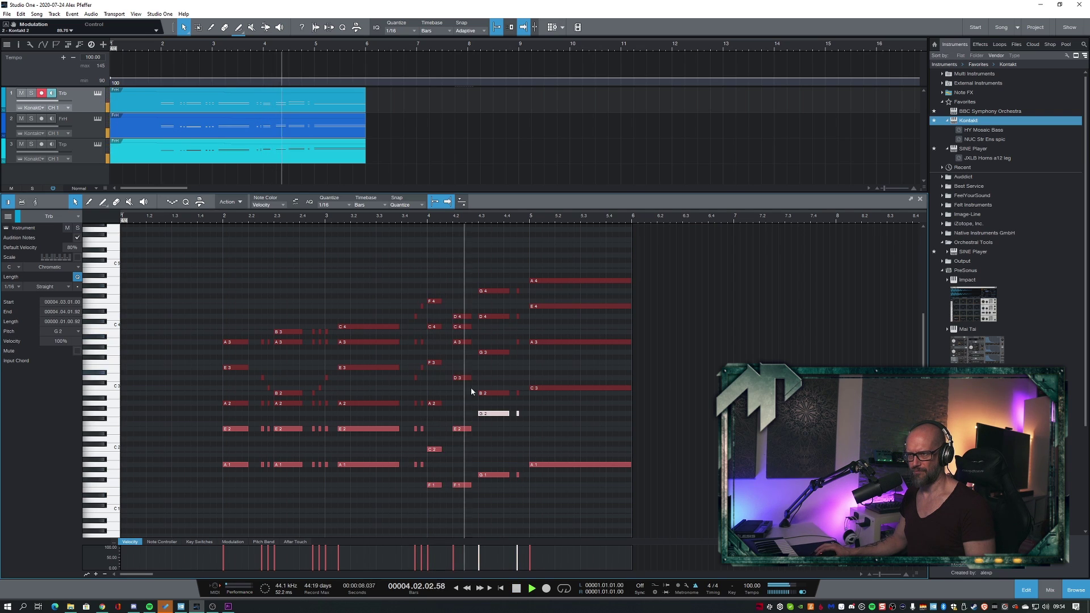
Lower the upper Trb note at 4.3 and its short repeat to D2 and play from just before bar 4.
key("alt+Down")
key("alt+Down")
key("alt+Down")
left_click(423, 223)
key("space")
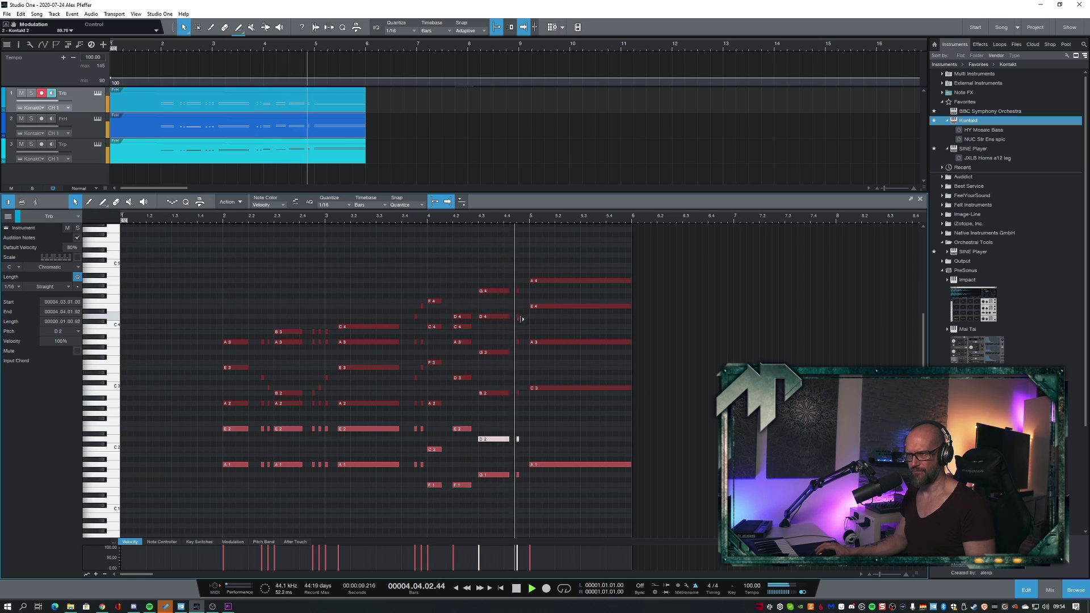
Duplicate the Trb A1 at bar 5 up to E2 and play the passage from just before bar 4.
key("space")
left_click_drag(551, 465, 552, 432)
left_click(424, 222)
key("space")
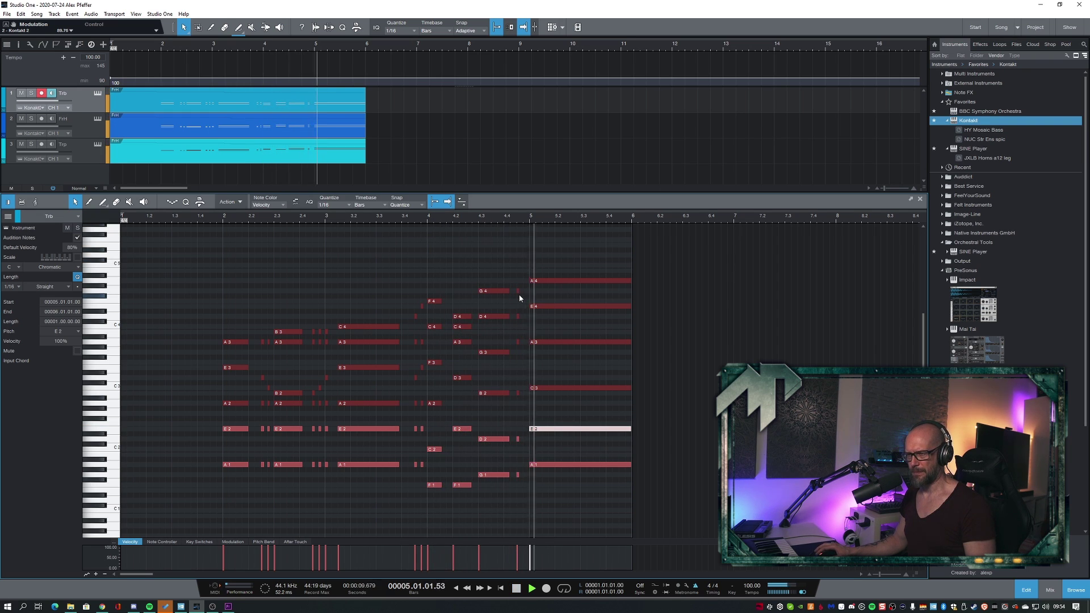
left_click(534, 414)
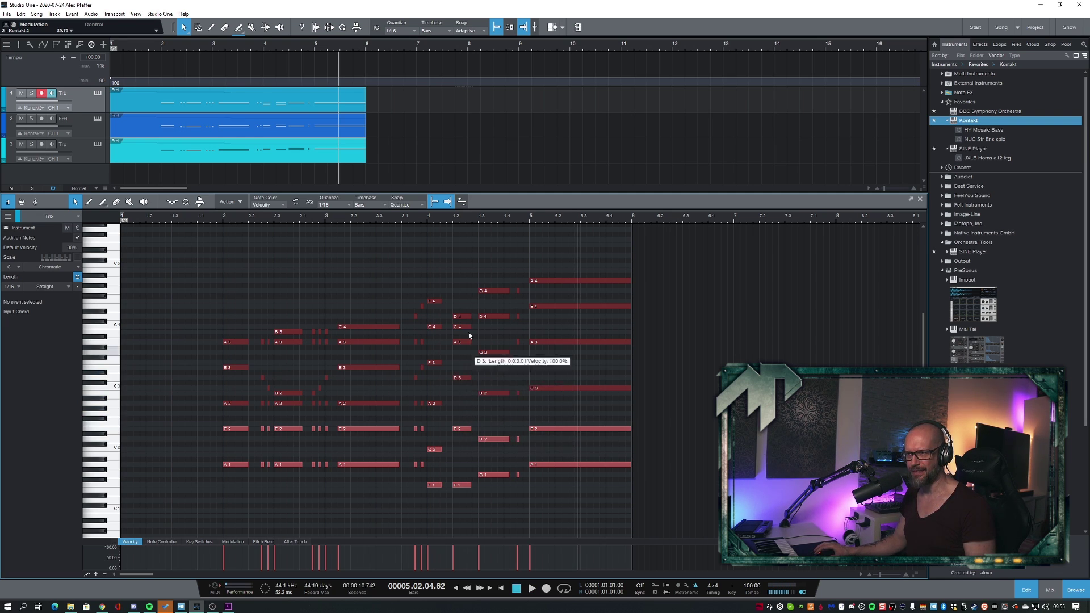
left_click(424, 218)
key("space")
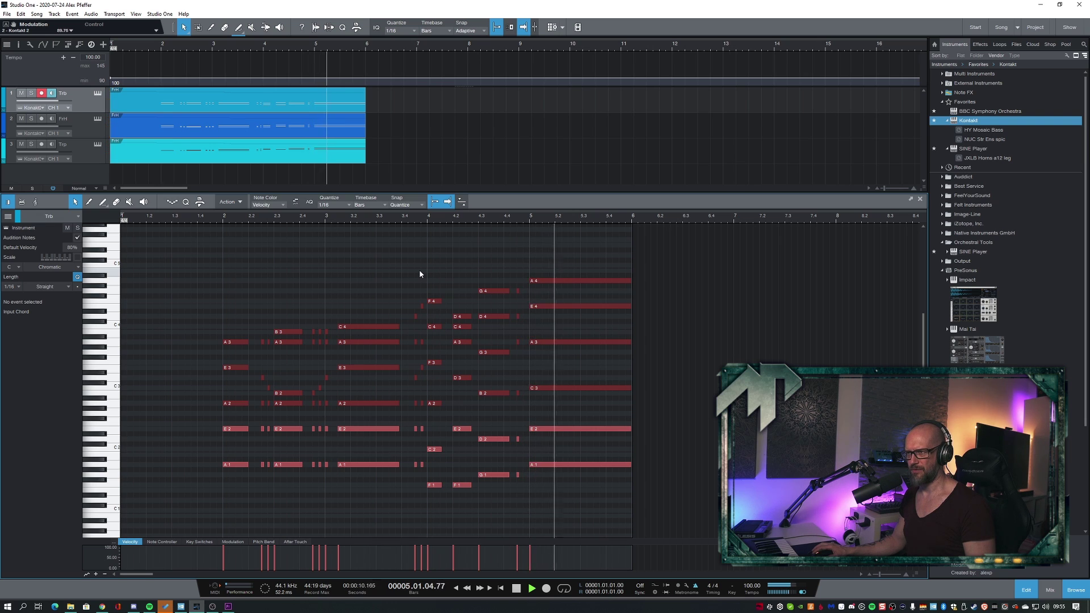
key("space")
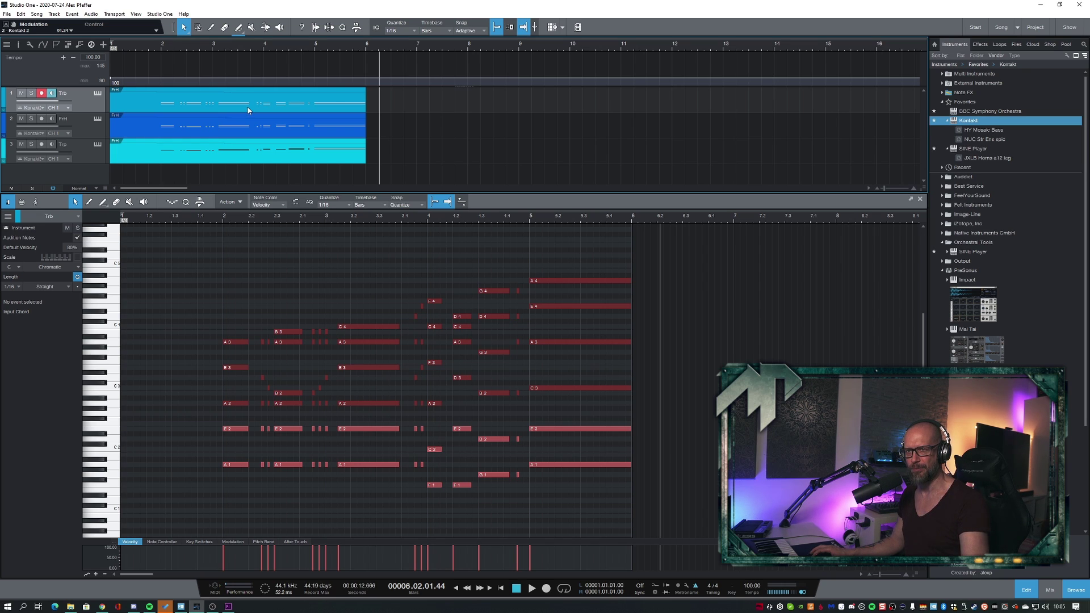
Solo the Trb track and record modulation moves over its part from 1.3 to the end of bar 5.
left_click(231, 174)
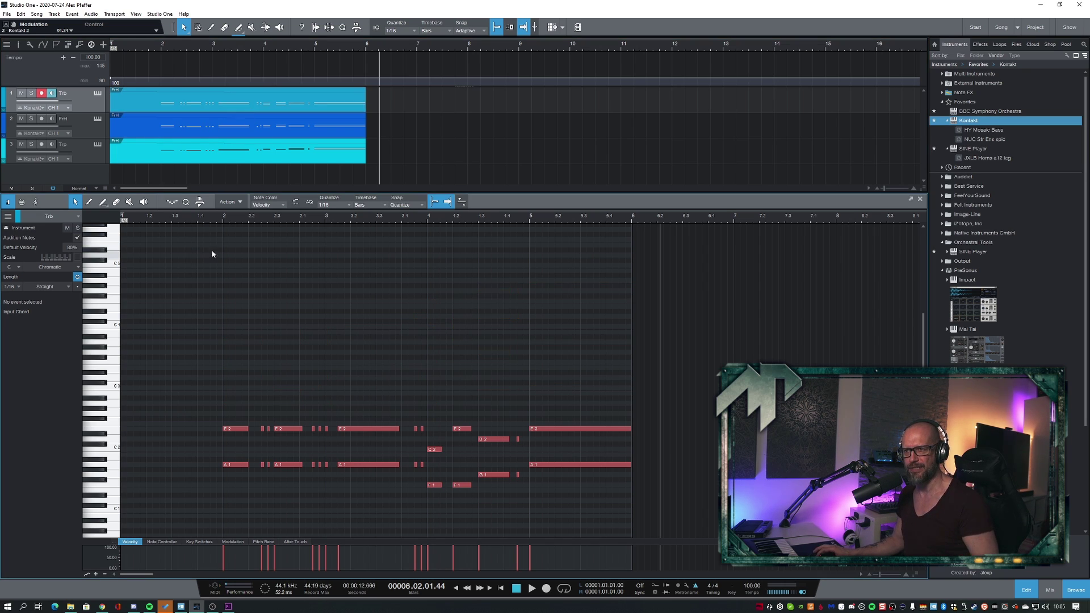
key("s")
key("space")
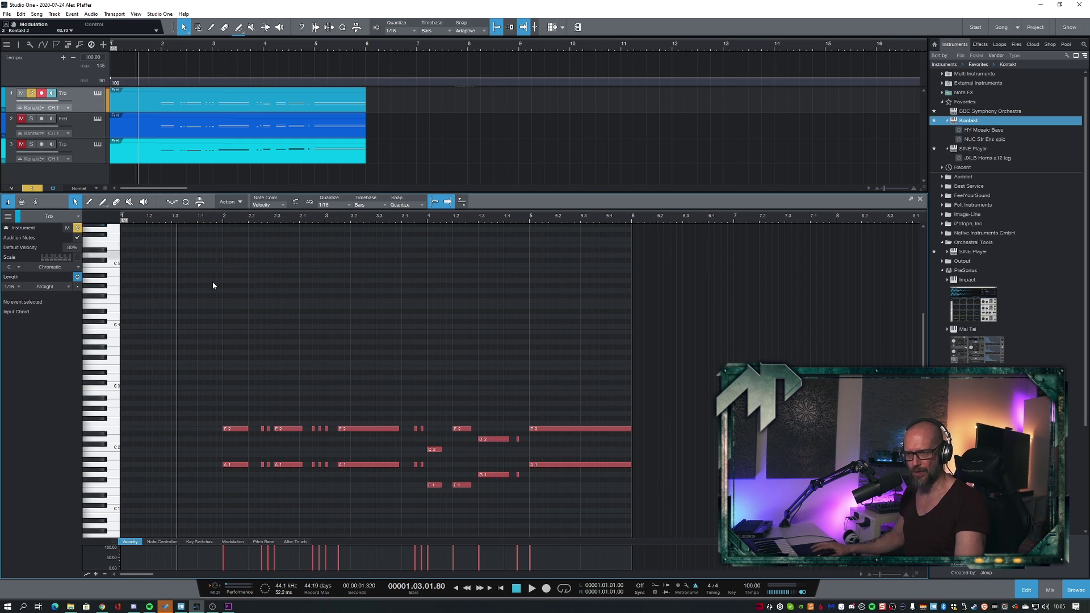
key("KP_Multiply")
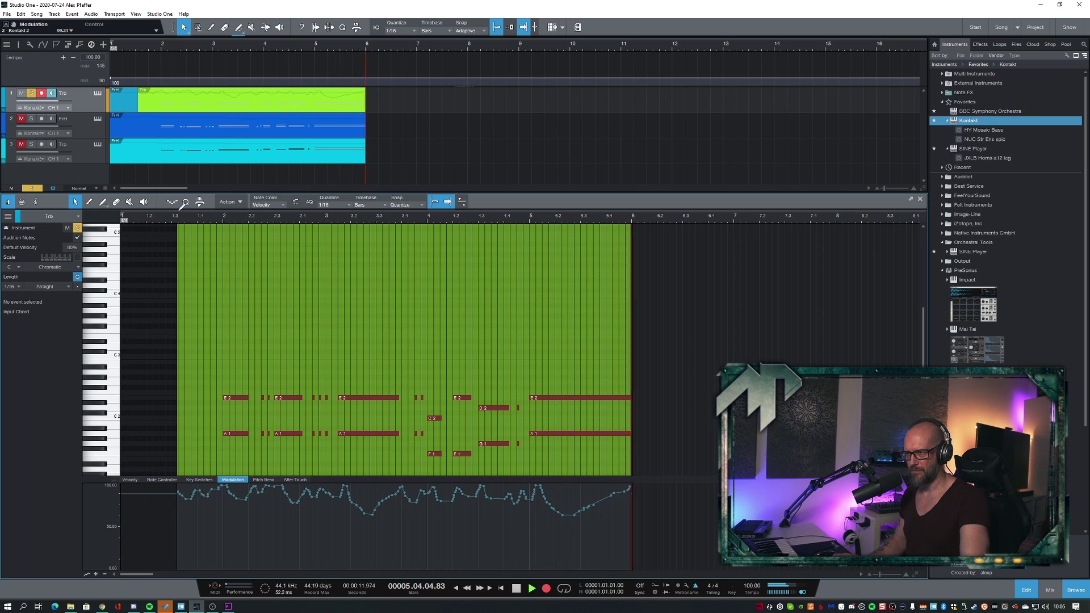
key("space")
key("F2")
Switch the solo from Trb to the FrH track and record modulation moves over its part from 1.3 to bar 6.
left_click(31, 94)
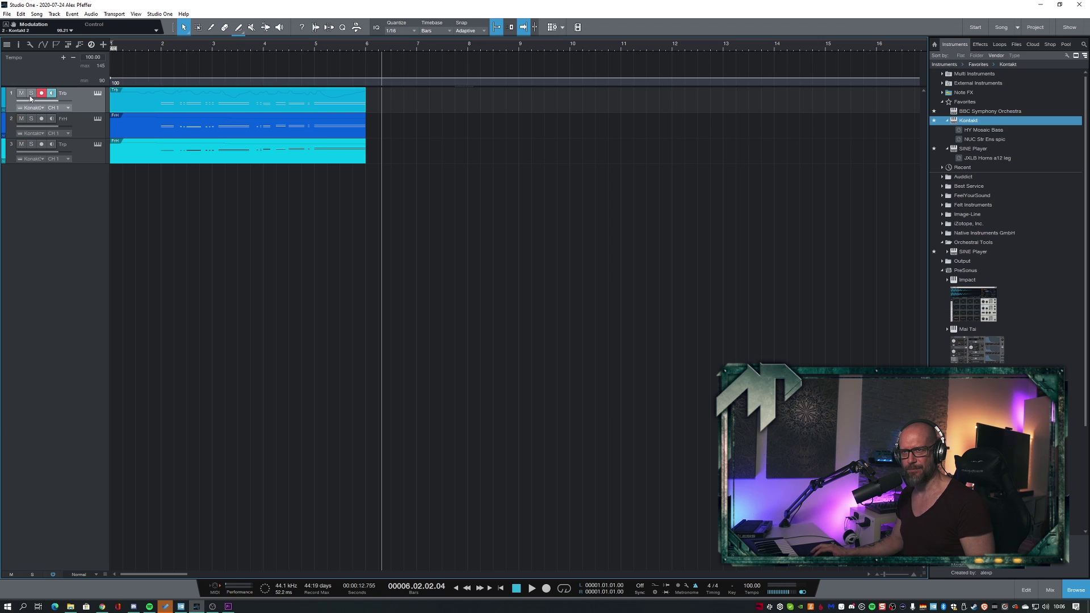
left_click(82, 129)
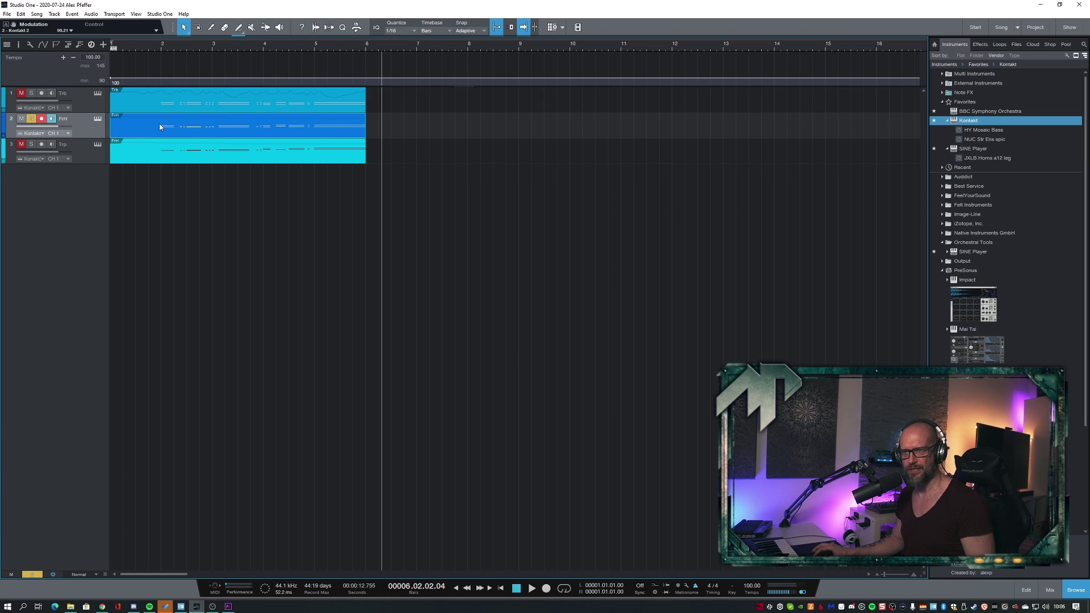
key("F2")
key("KP_Multiply")
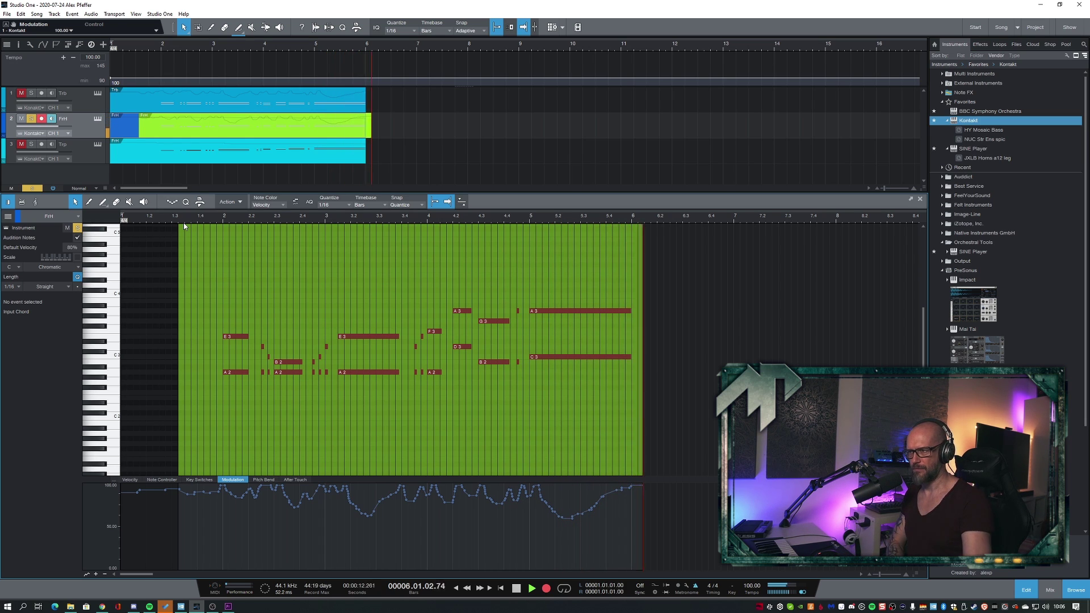
key("space")
key("F2")
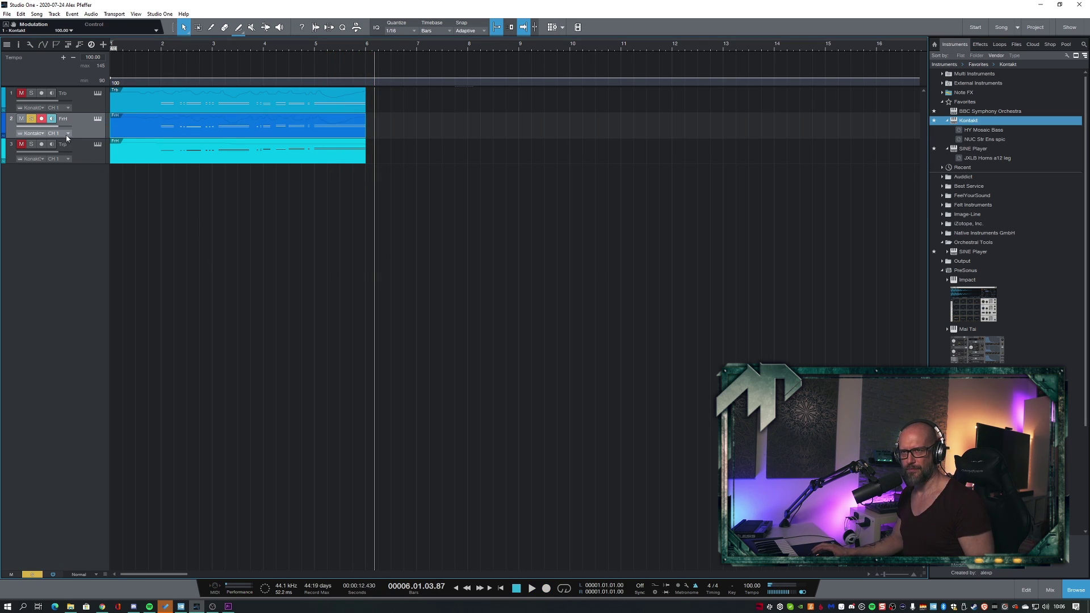
Switch from FrH to the Trp track and record modulation moves over its part.
double_click(173, 157)
key("KP_Multiply")
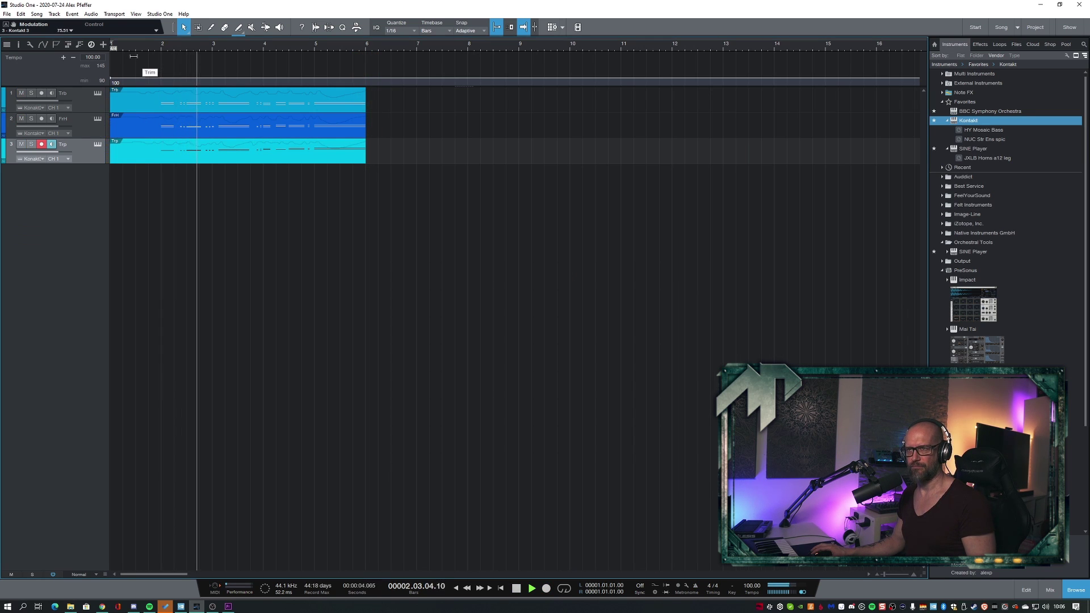
Humanize all notes of the three parts with velocity range 0% to 15% and start range -0.00.30 to 0.00.50, and play the result.
left_click(232, 88)
double_click(243, 111)
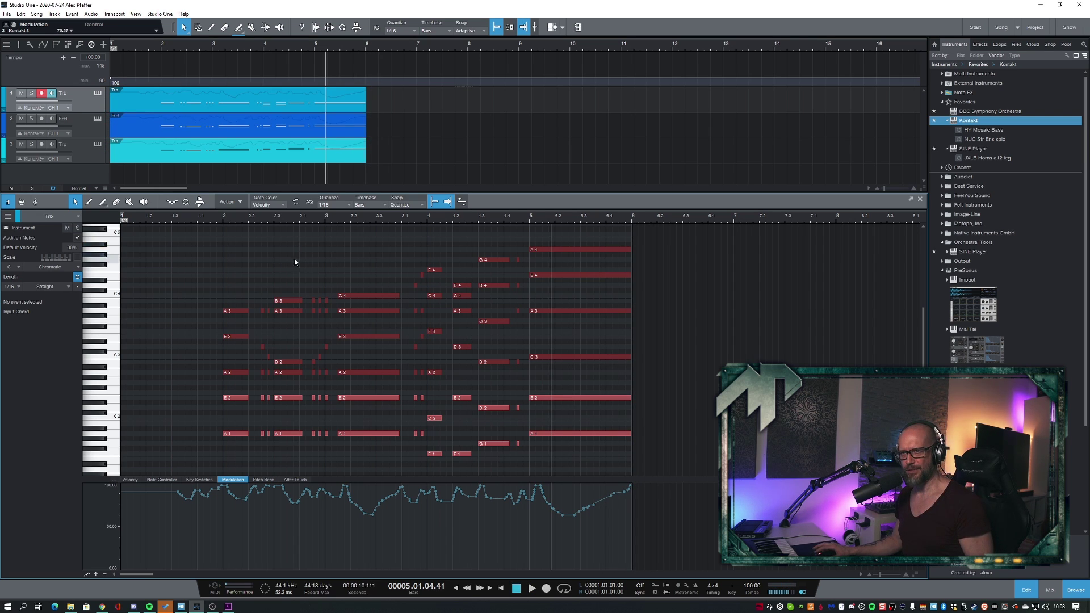
key("ctrl+a")
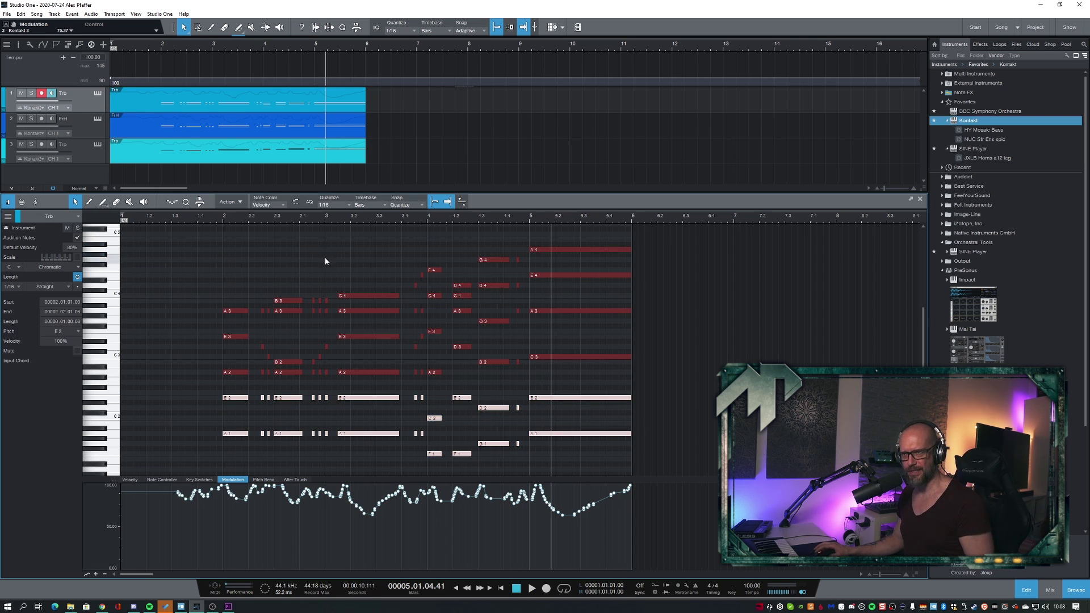
left_click(259, 264)
left_click_drag(225, 261, 619, 471)
left_click(232, 204)
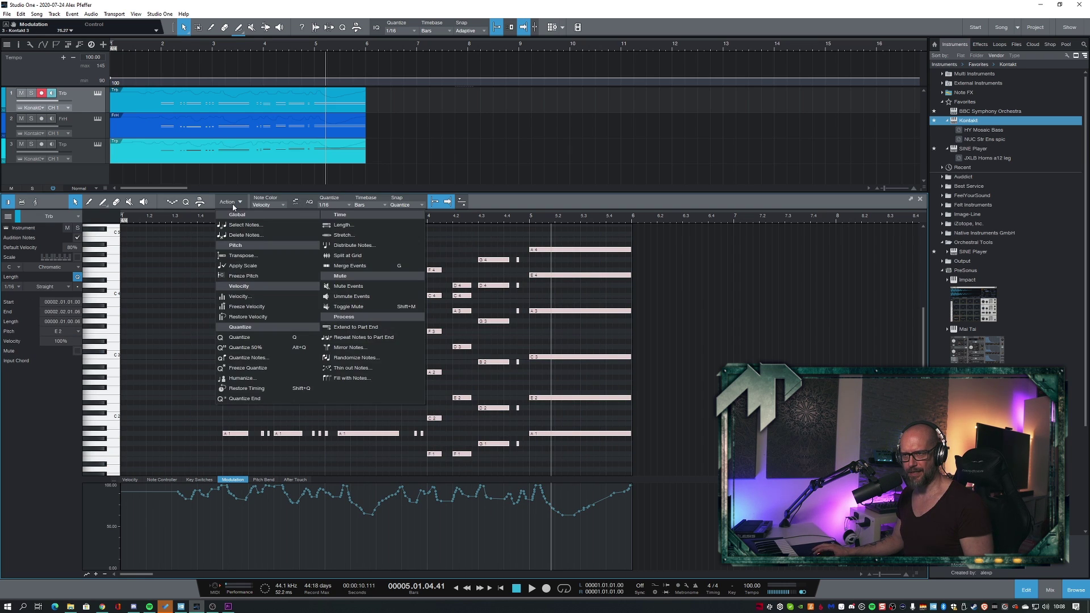
left_click(267, 378)
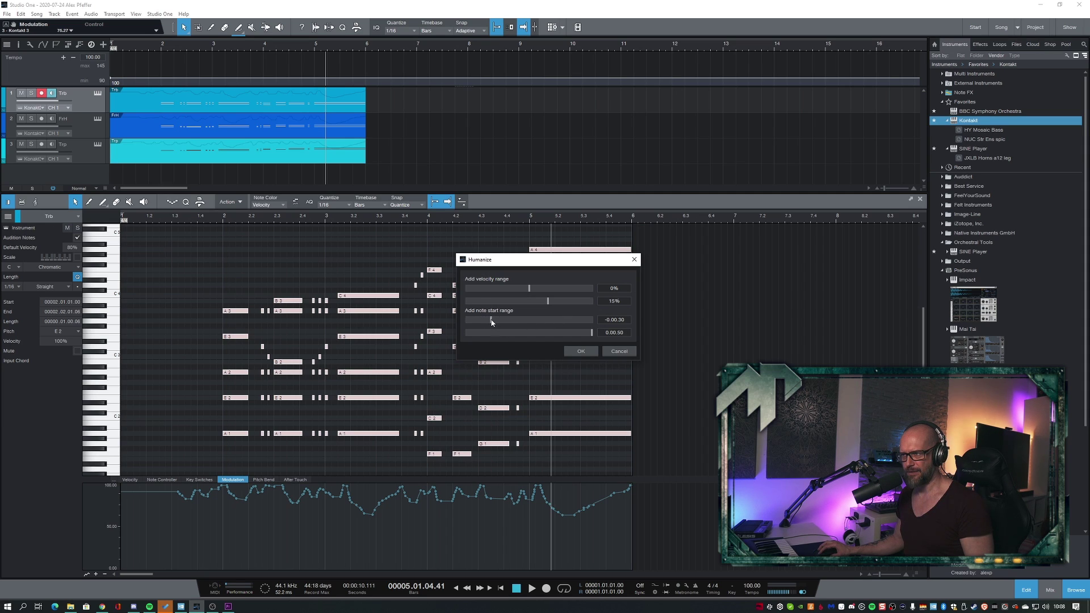
left_click(582, 351)
left_click(194, 265)
key("space")
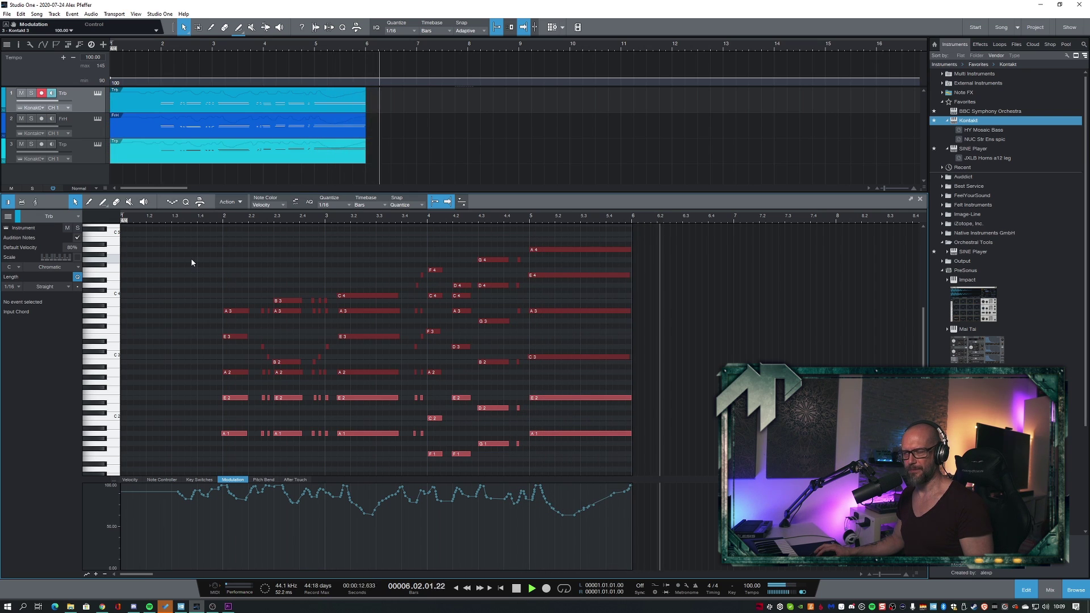
key("space")
key("F2")
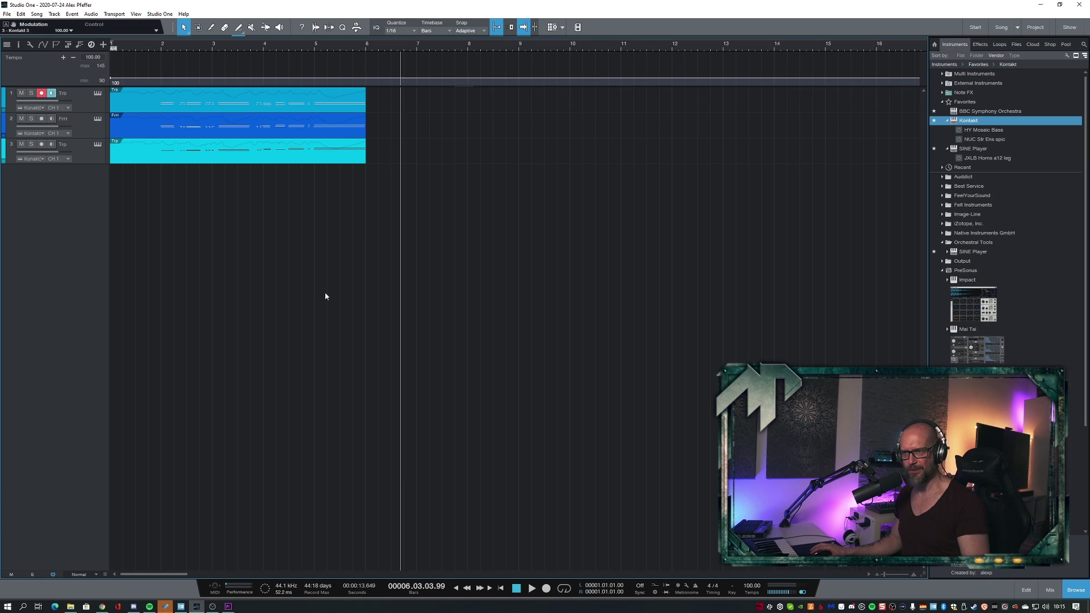
Route the Trb, FrH and Trp channels in the mixer to a new bus named BRASS.
key("F3")
left_click_drag(256, 428, 256, 401)
left_click(263, 481)
left_click(189, 488, "shift")
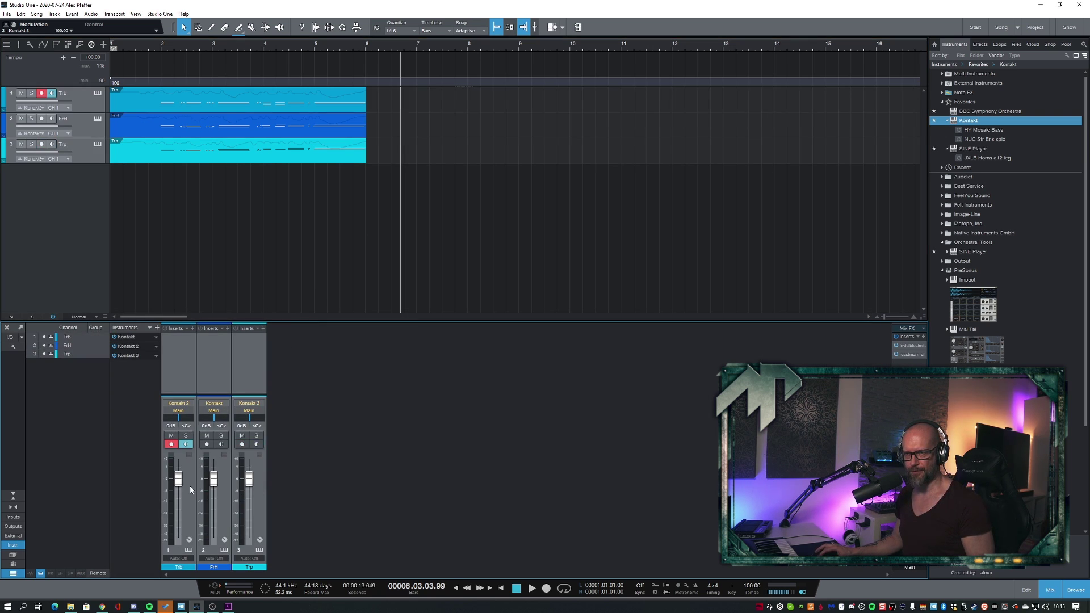
right_click(189, 488)
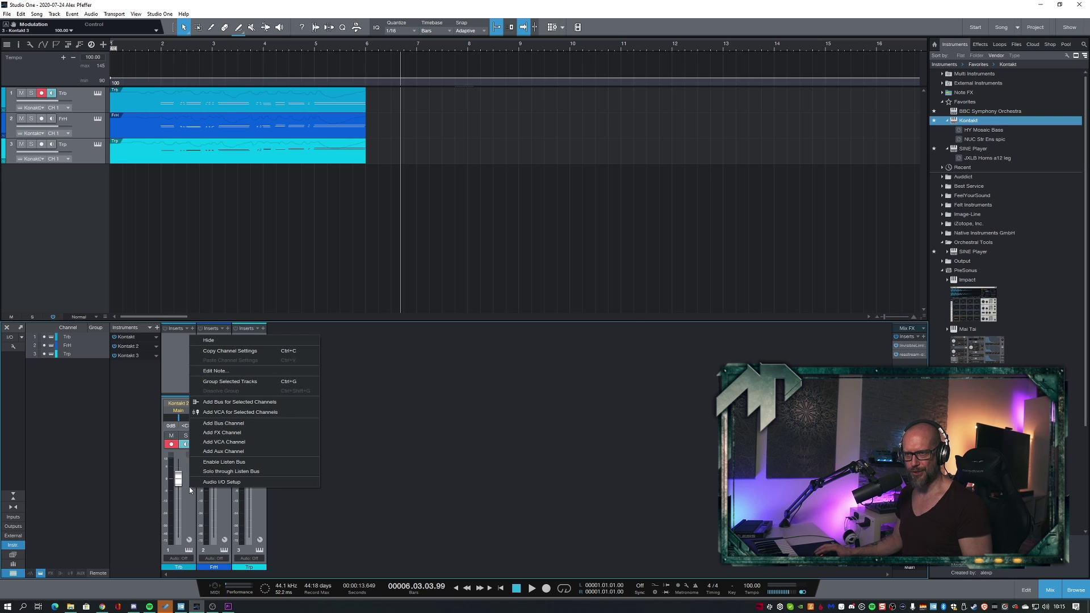
left_click(234, 403)
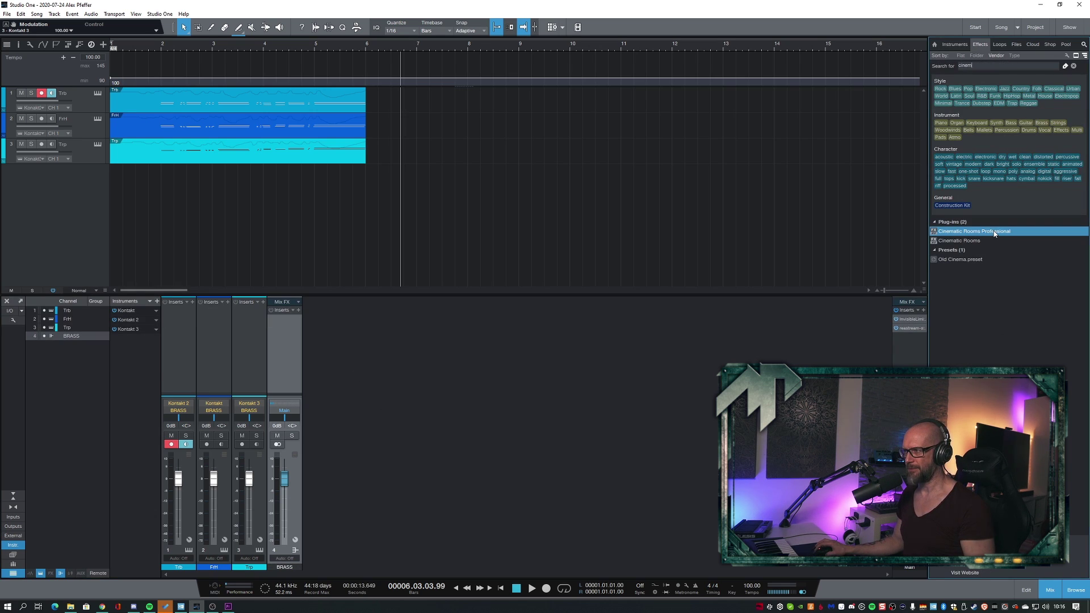
Insert Cinematic Rooms Professional on the BRASS bus and load its Studios, Stage, Philharmonic Stage preset.
left_click_drag(995, 233, 291, 330)
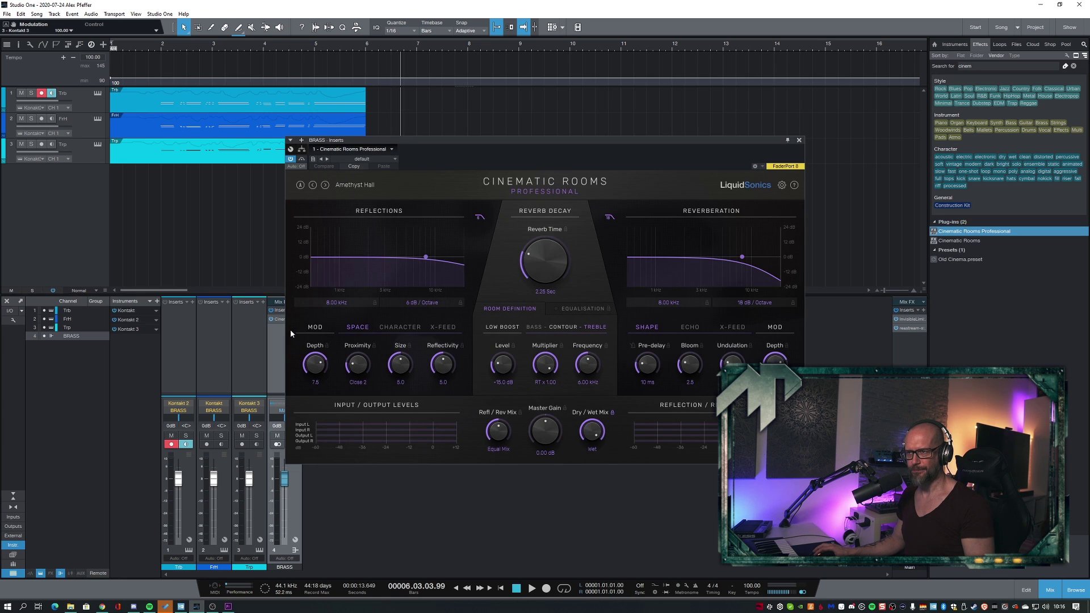
left_click(286, 203)
mouse_move(296, 287)
mouse_move(367, 299)
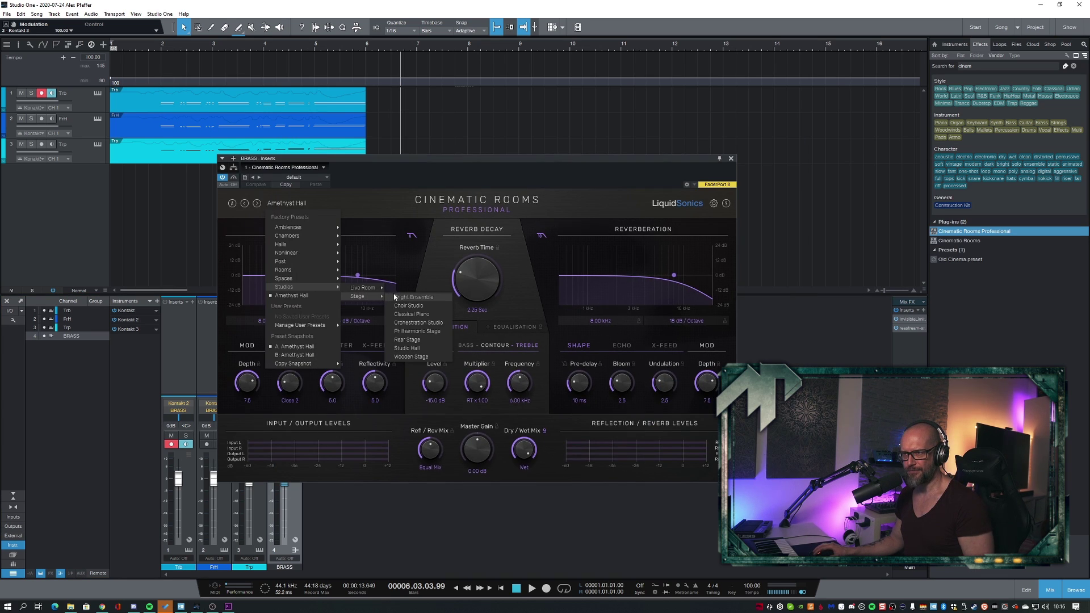
left_click(414, 331)
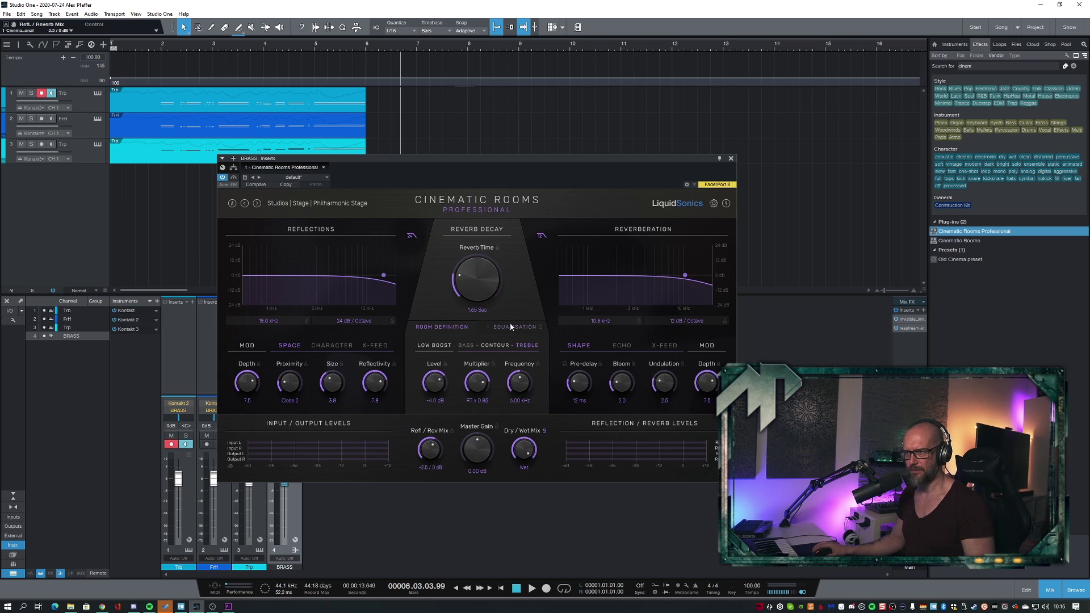
Set the BRASS reverb's Dry/Wet Mix to 0 / -2.0 dB while playing the passage from just before bar 2.
left_click(145, 51)
left_click_drag(524, 450, 527, 463)
key("space")
scroll(525, 450, "up", 1)
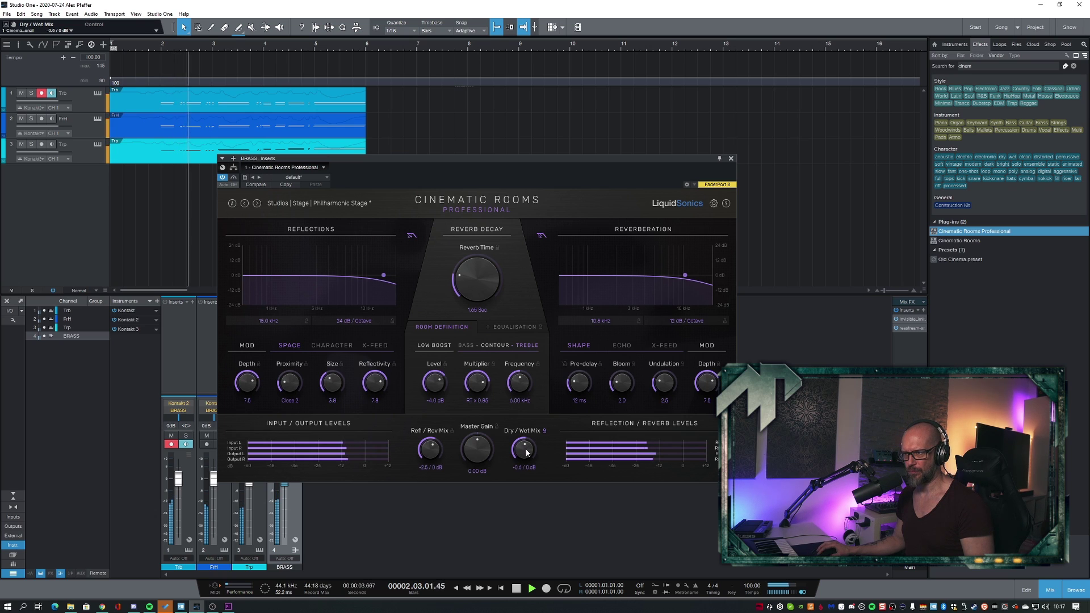
left_click_drag(527, 455, 527, 470)
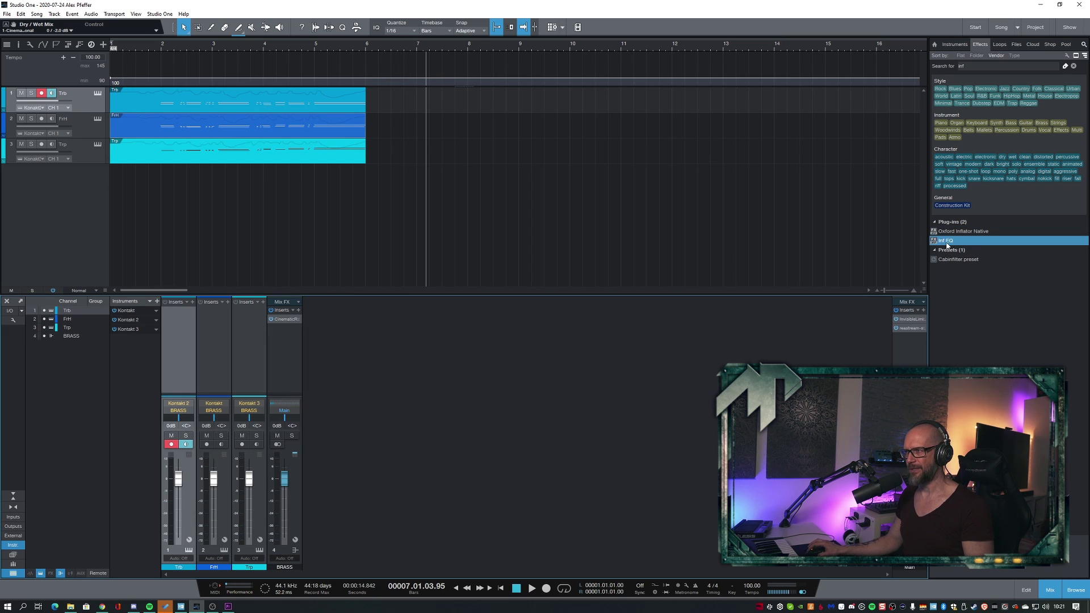
Insert Inf EQ on the Trb, FrH and Trp channels.
left_click_drag(947, 245, 179, 330)
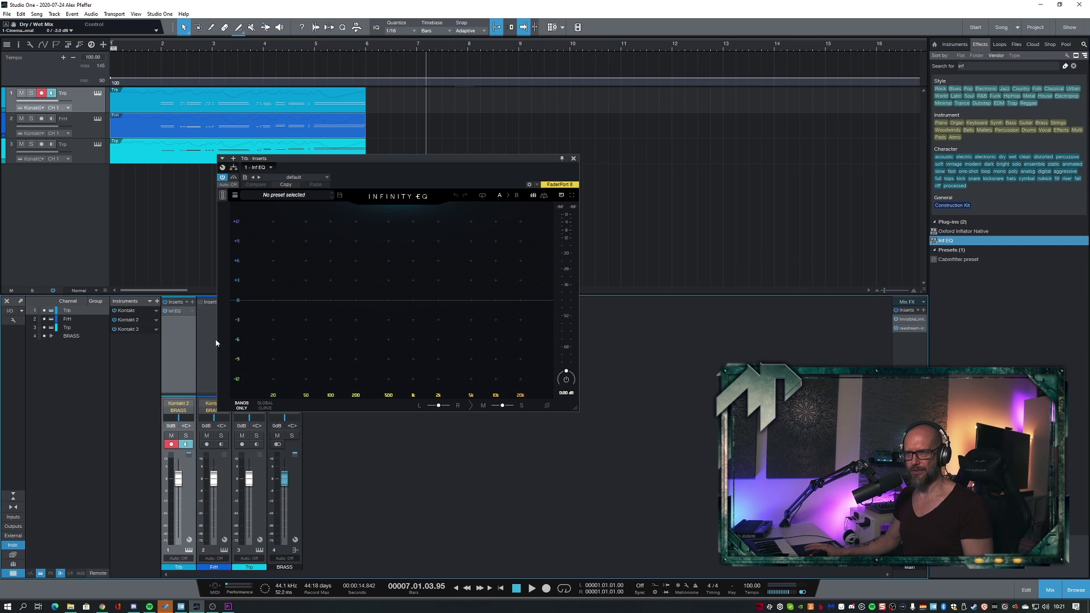
left_click(573, 158)
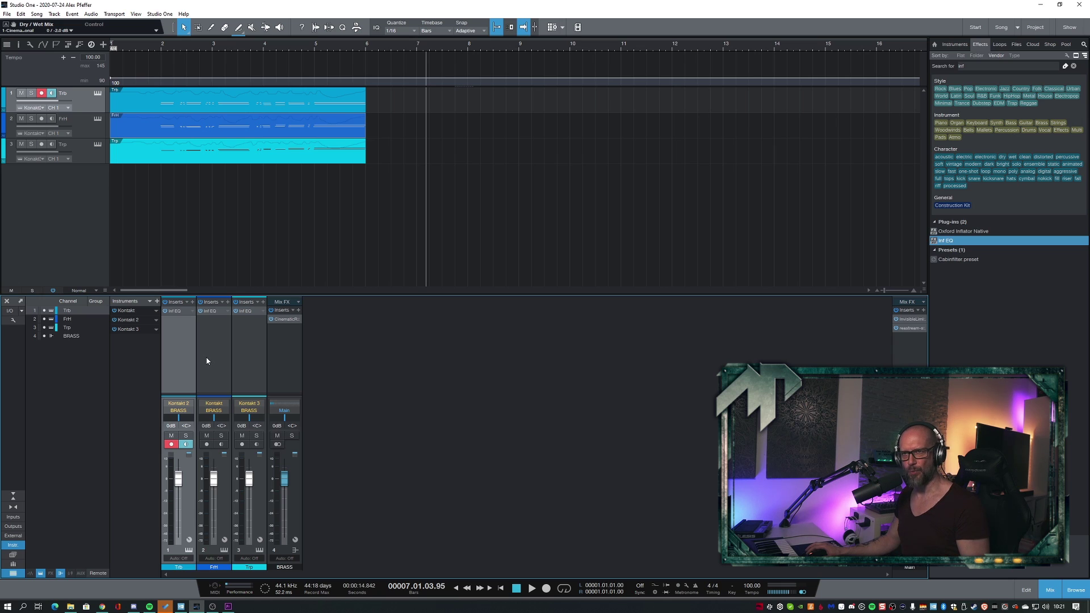
Solo the Trb track and add a bell cut of about 2 dB near 4.3 kHz in its EQ during playback.
left_click(186, 436)
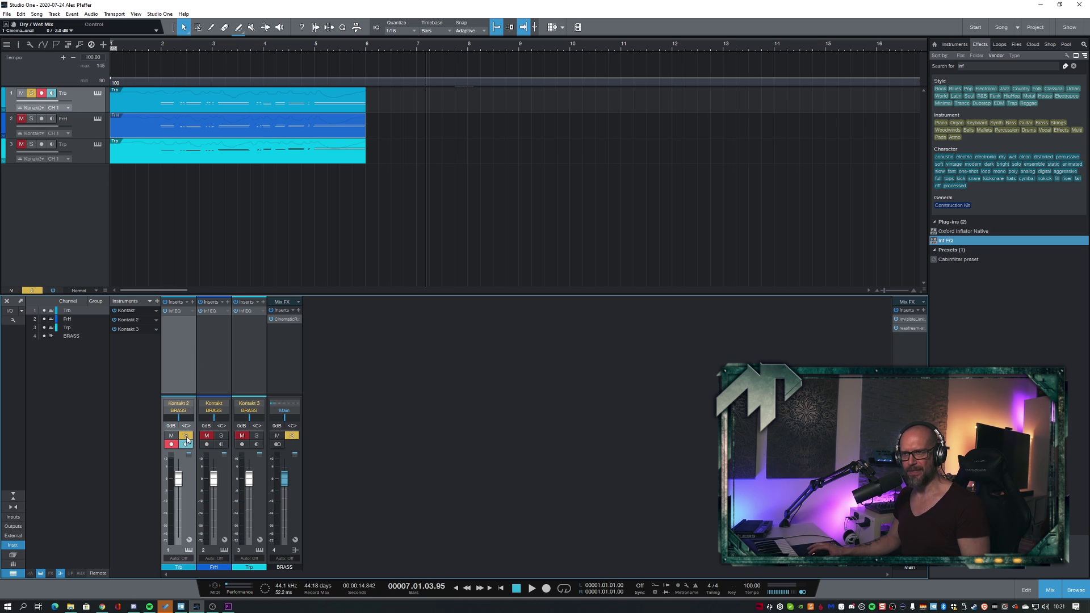
left_click(176, 311)
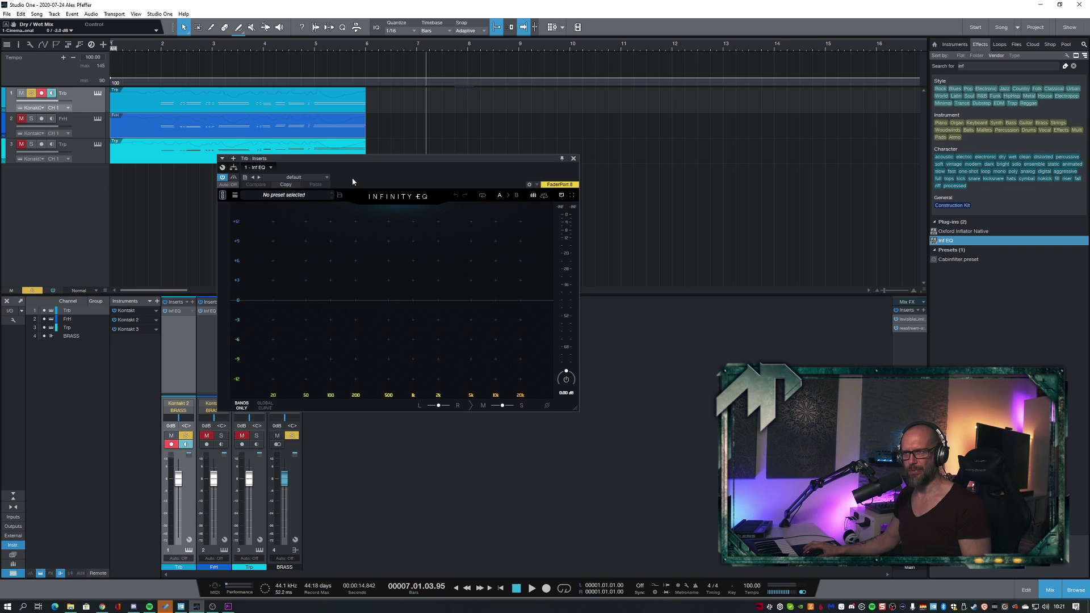
left_click_drag(357, 166, 335, 190)
key("space")
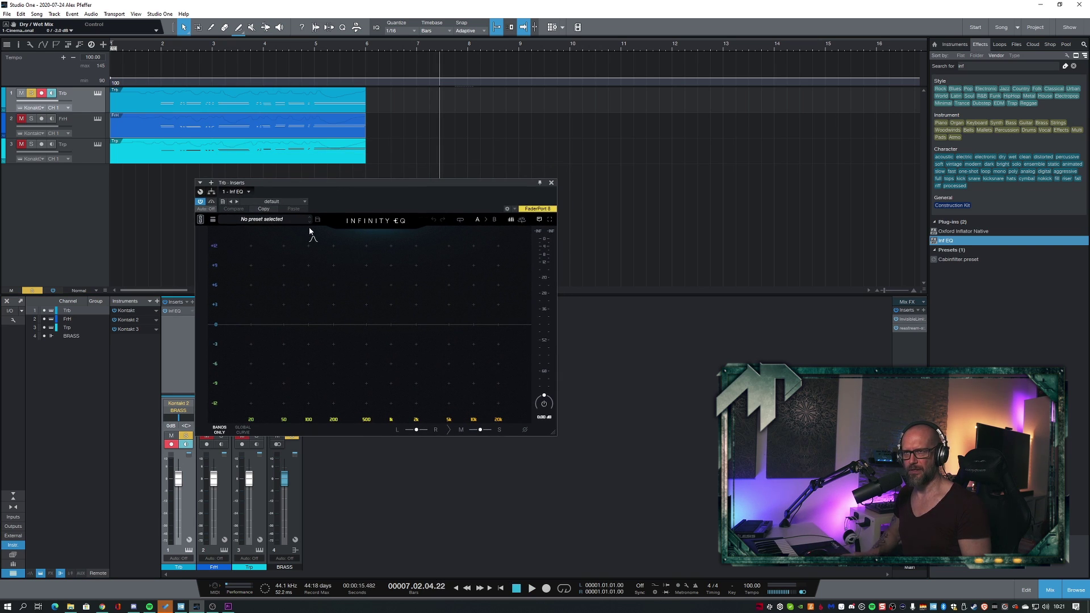
key("space")
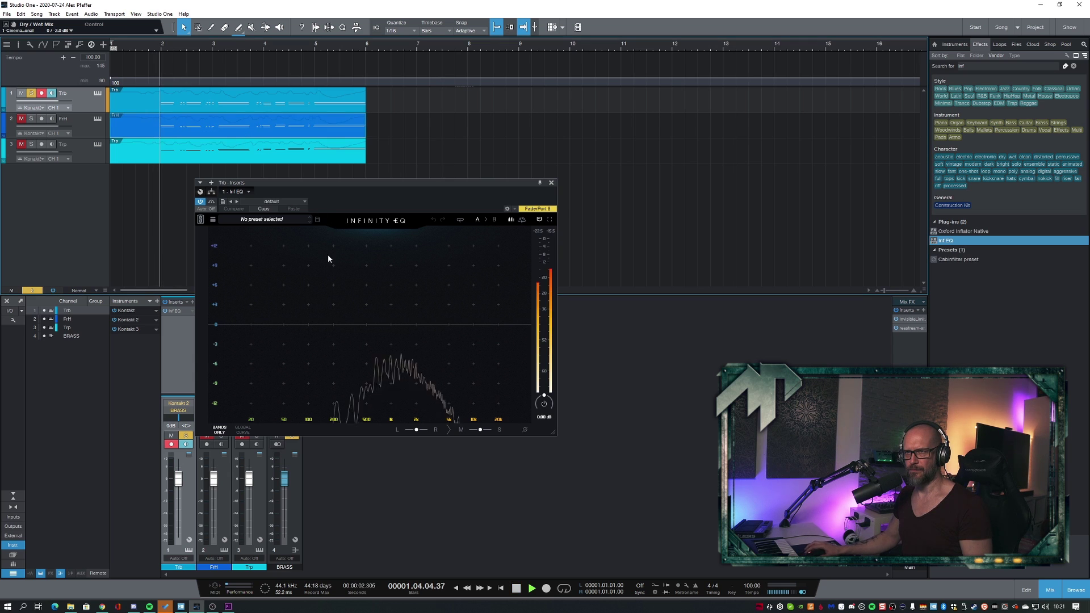
left_click(444, 341)
key("space")
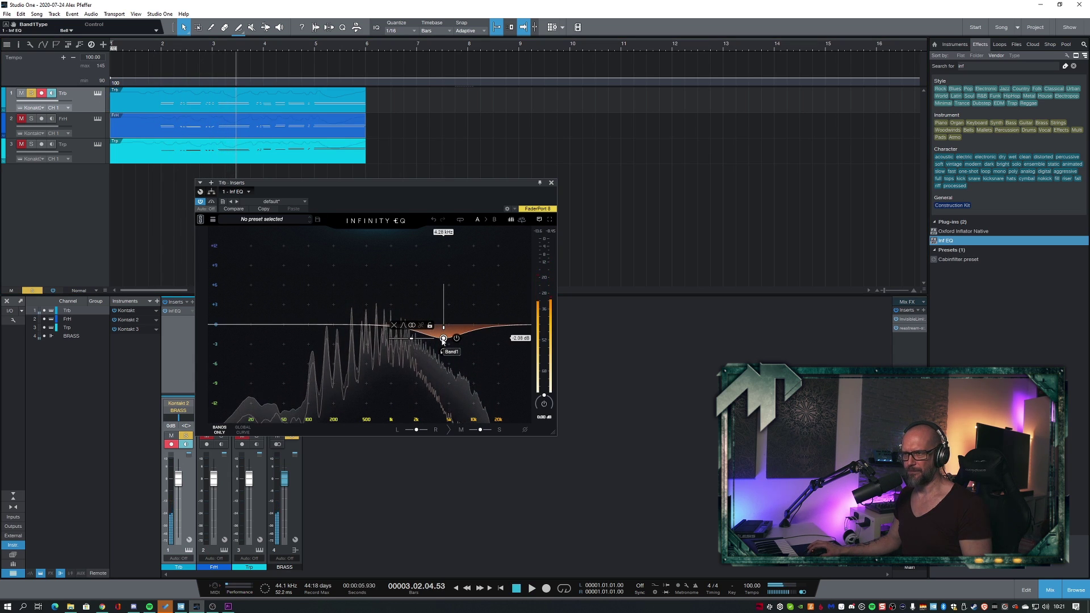
Move the Trb EQ's bell cut to about 970 Hz at -2.4 dB while playing the part, and close the EQ.
left_click_drag(444, 341, 389, 345)
left_click(151, 53)
key("space")
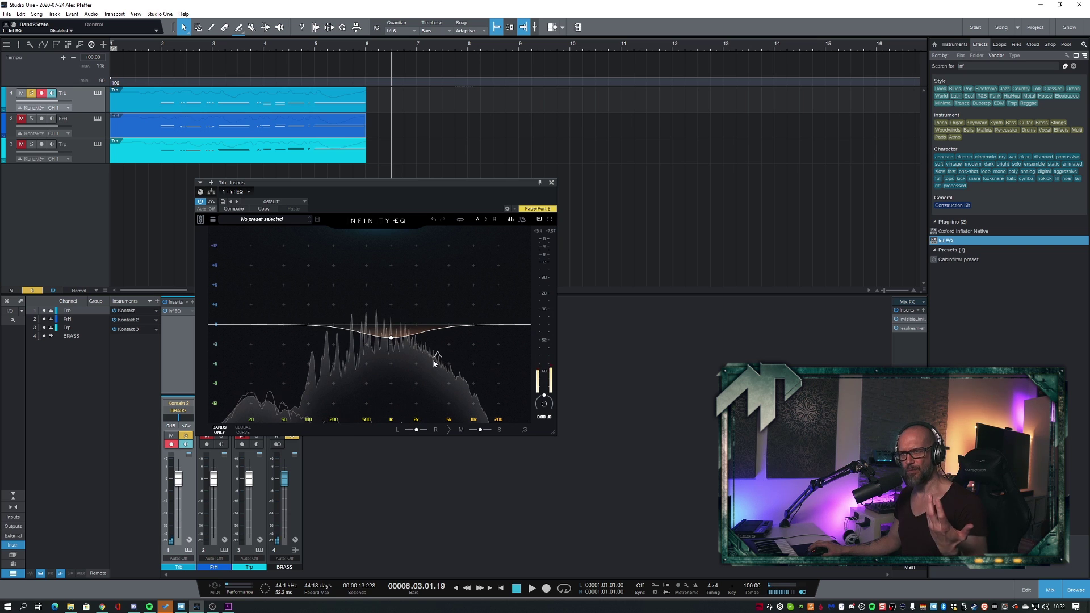
left_click(151, 47)
key("space")
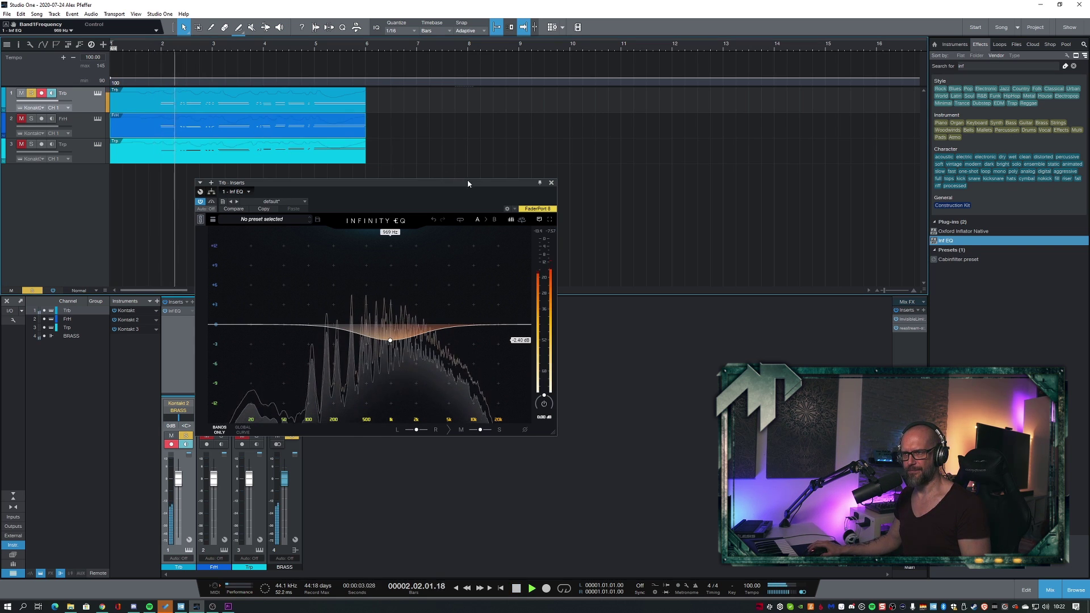
left_click(550, 182)
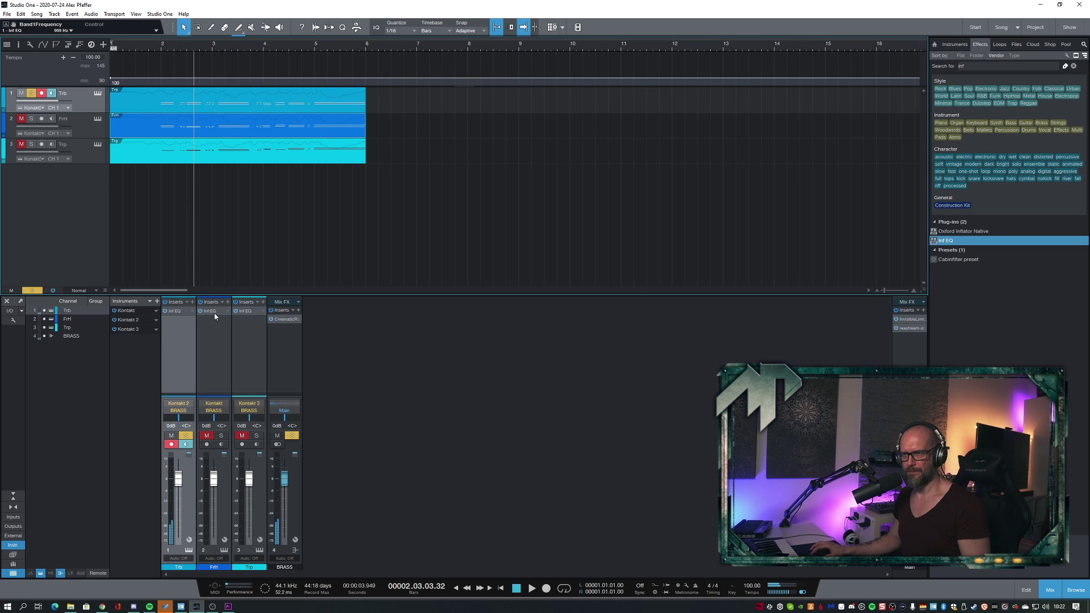
key("space")
Switch the solo to FrH and add a low-cut filter at about 247 Hz in its EQ during playback.
left_click(210, 311)
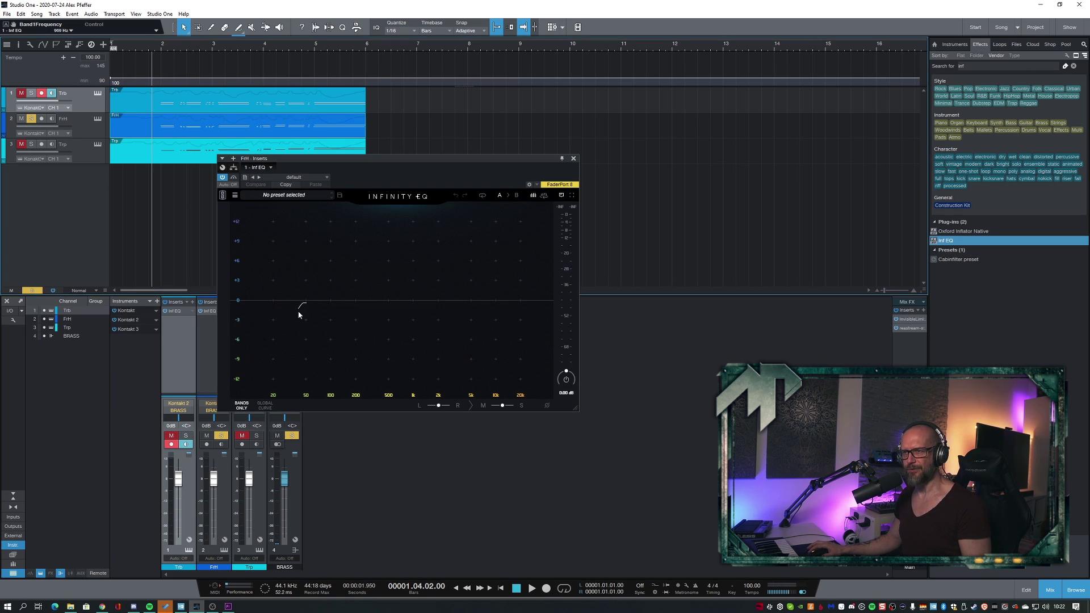
key("space")
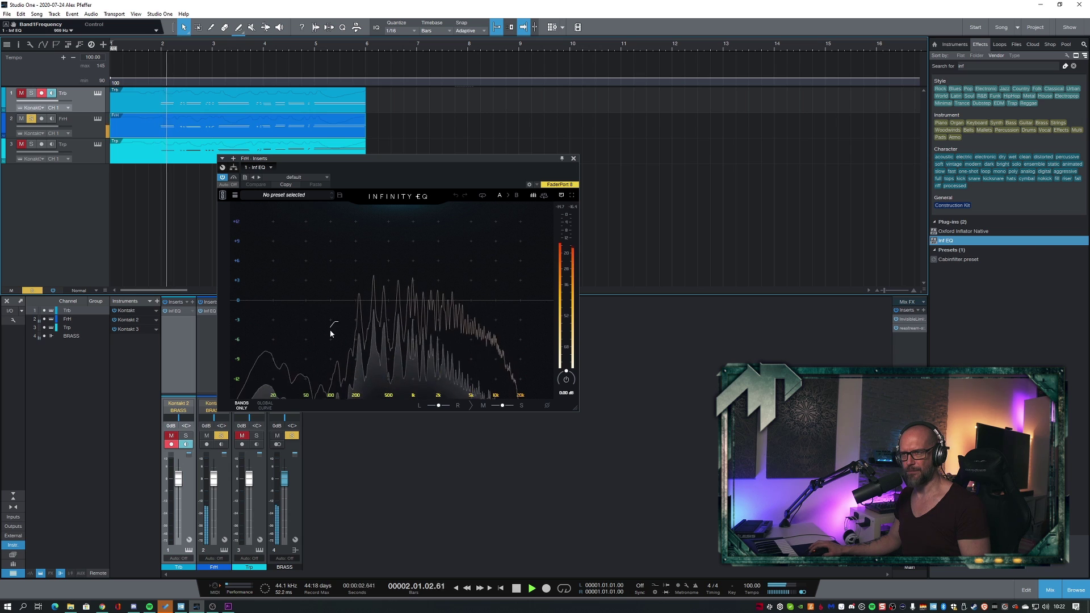
left_click(322, 318)
left_click_drag(323, 318, 359, 321)
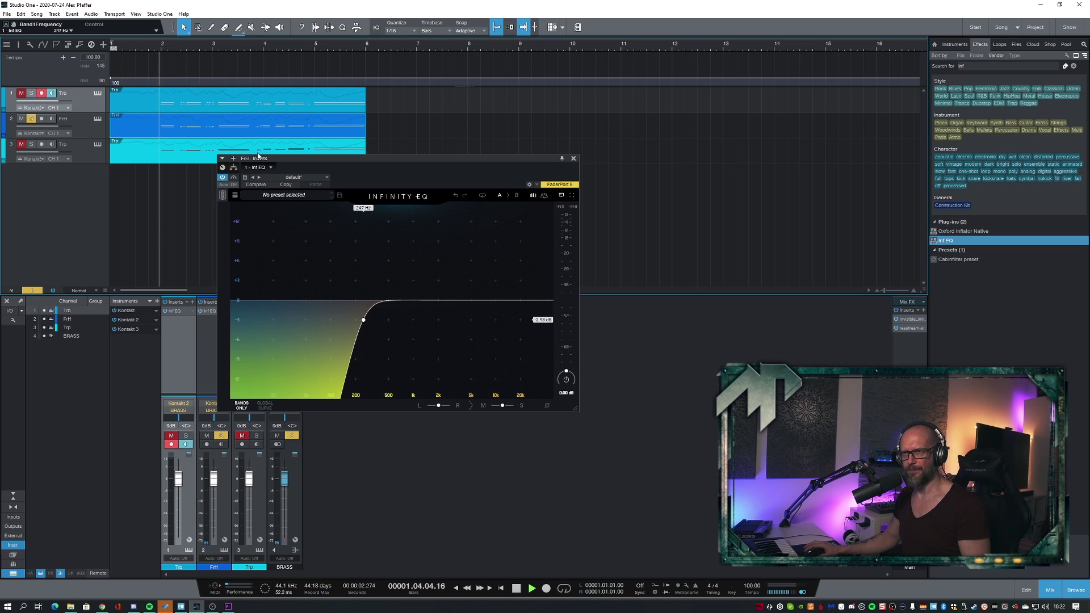
Try a bell boost of about 1.2 dB near 913 Hz in the FrH EQ while playing.
key("space")
left_click(395, 328)
left_click_drag(395, 328, 410, 292)
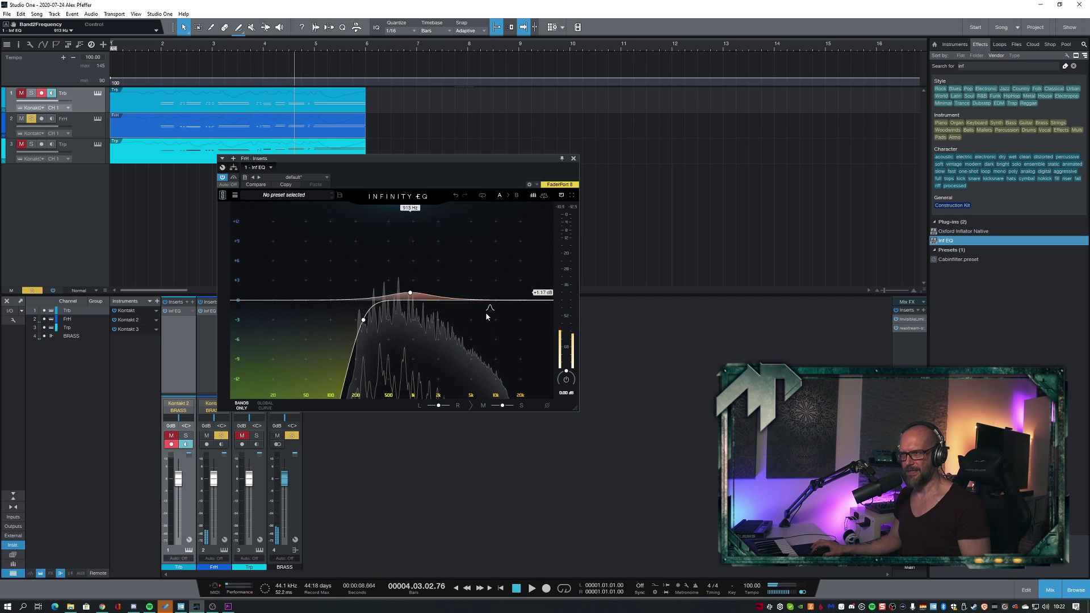
Add a wide, gentle bell cut at about 7.6 kHz in the FrH EQ and remove the midrange boost band.
left_click(486, 313)
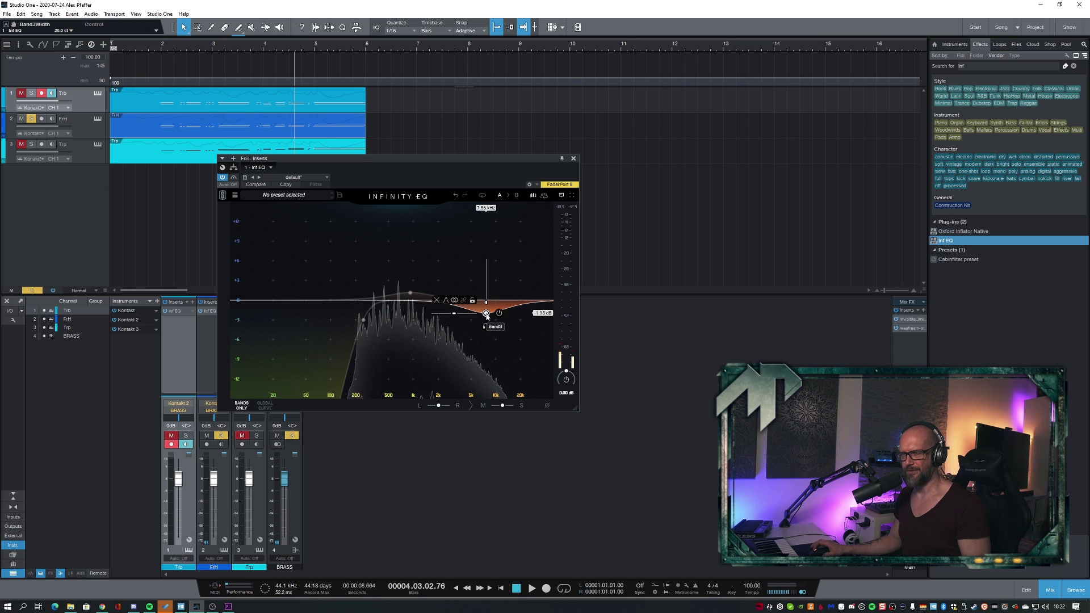
left_click_drag(486, 313, 487, 312)
key("space")
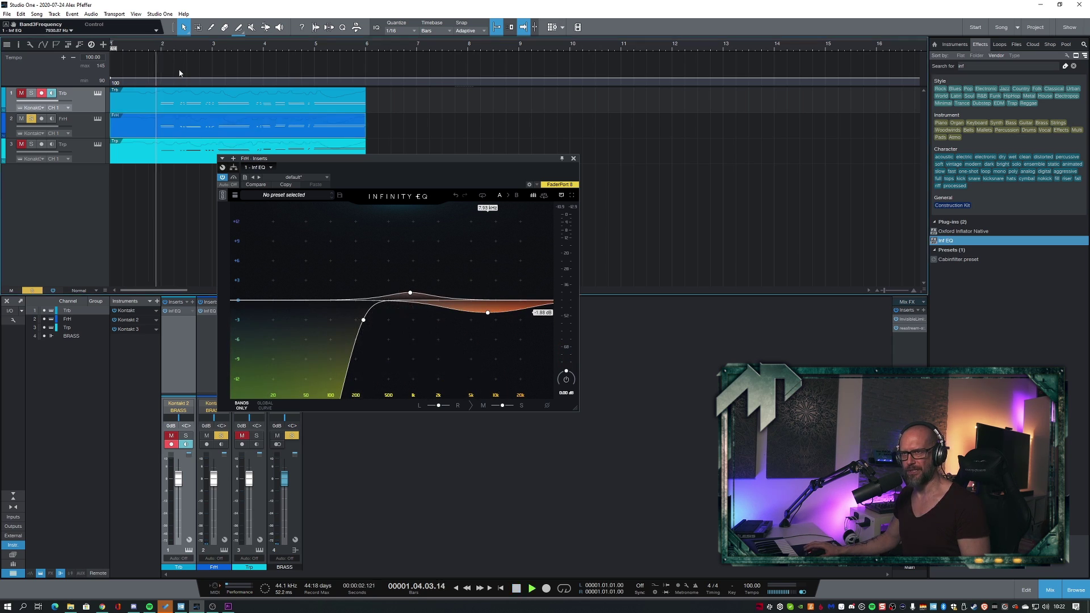
left_click_drag(482, 319, 483, 316)
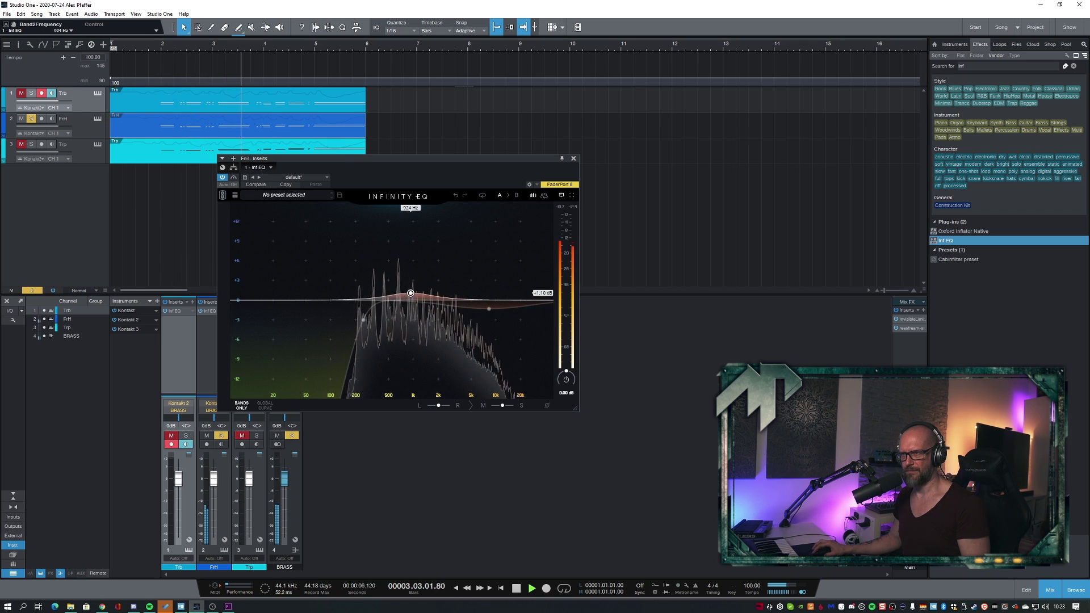
left_click(397, 293)
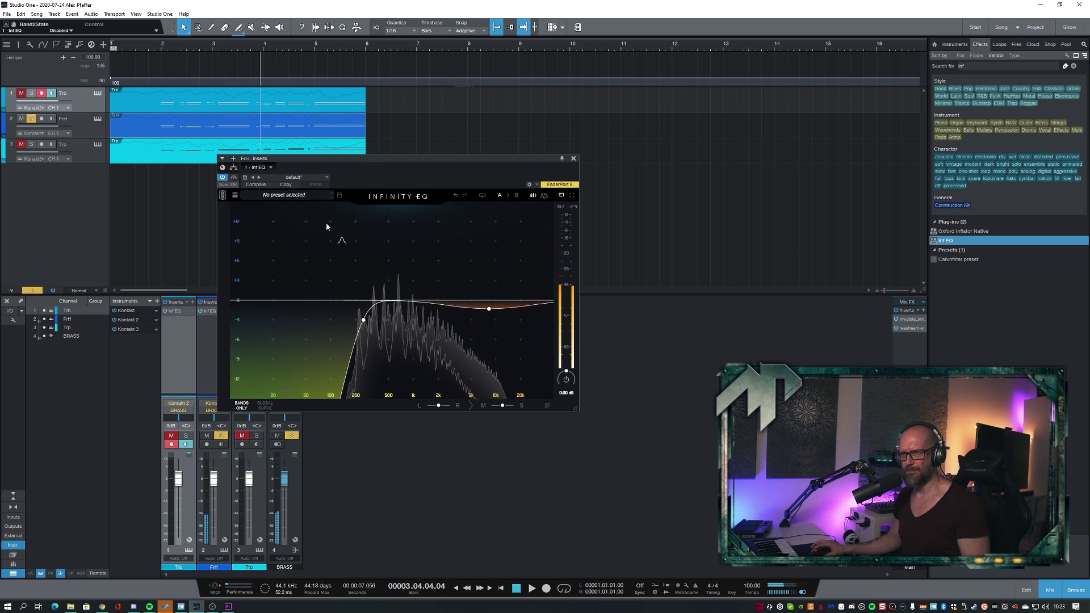
Switch the solo to Trp and add a low-cut filter at about 541 Hz in its EQ during playback.
key("Down")
left_click(154, 51)
key("space")
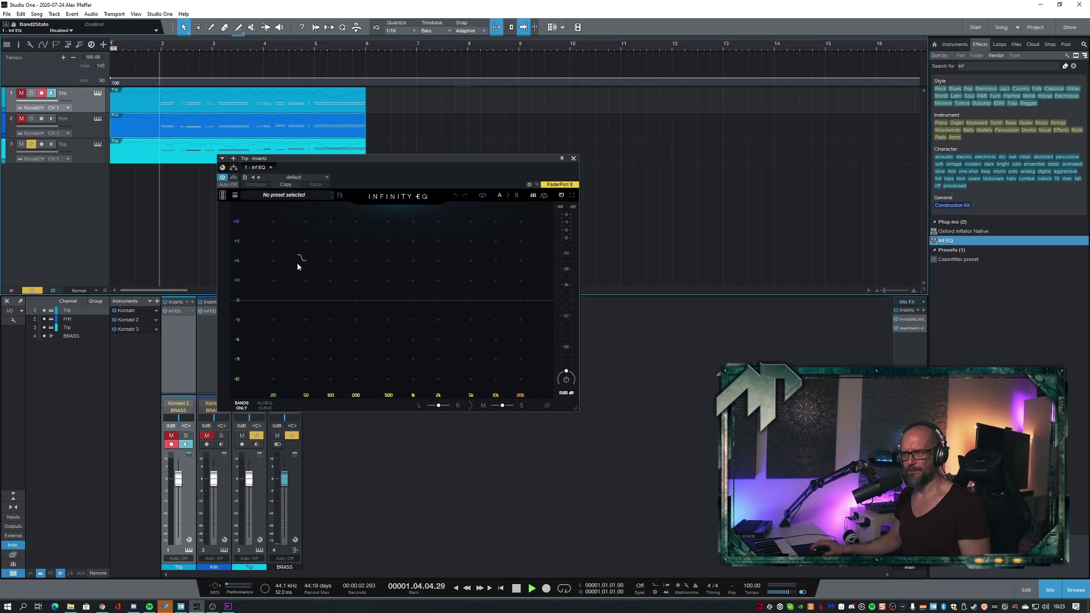
left_click(373, 308)
left_click(421, 295)
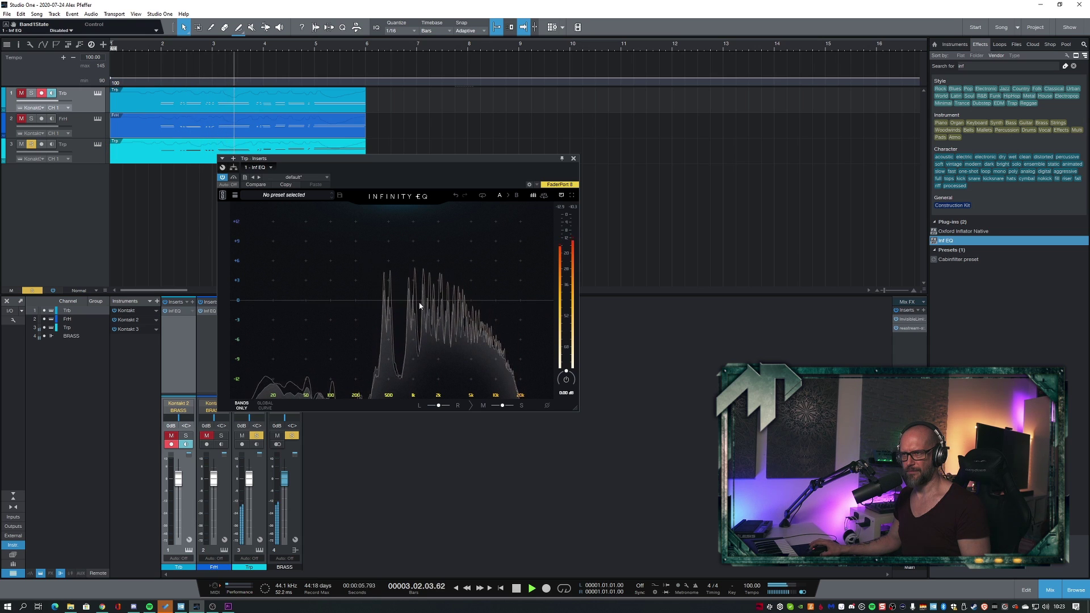
left_click_drag(299, 316, 392, 314)
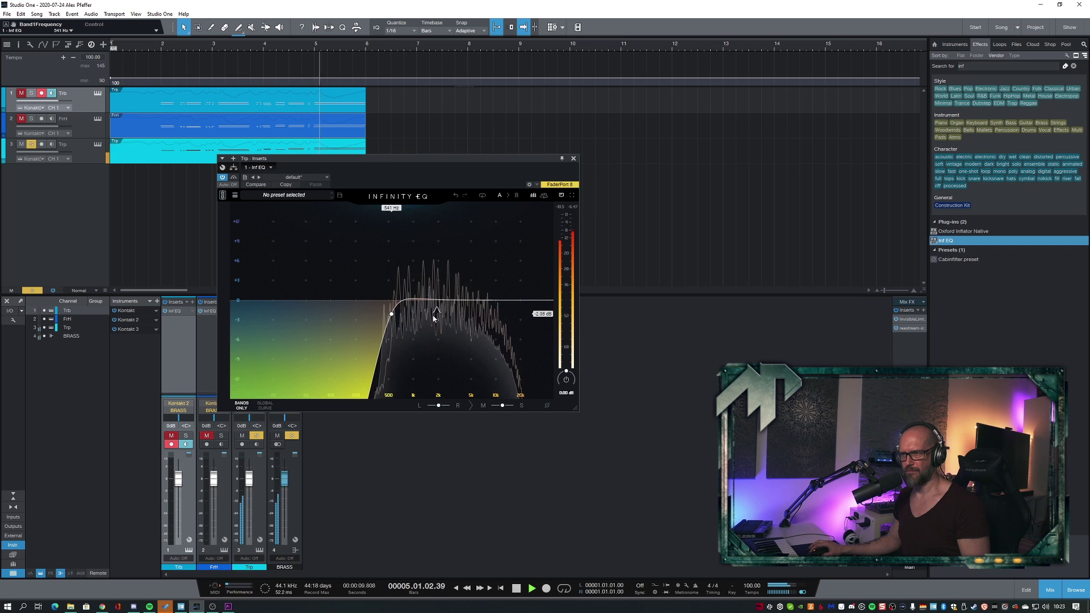
Add a wide bell boost of about 1.5 dB near 8.2 kHz in the Trp EQ while playing the part.
left_click(486, 312)
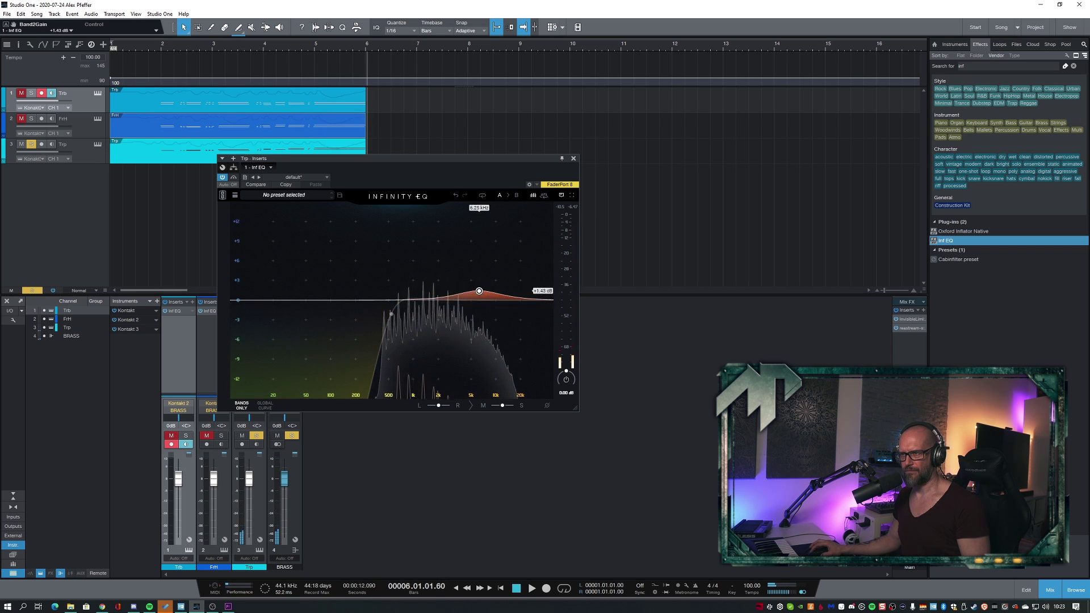
key("space")
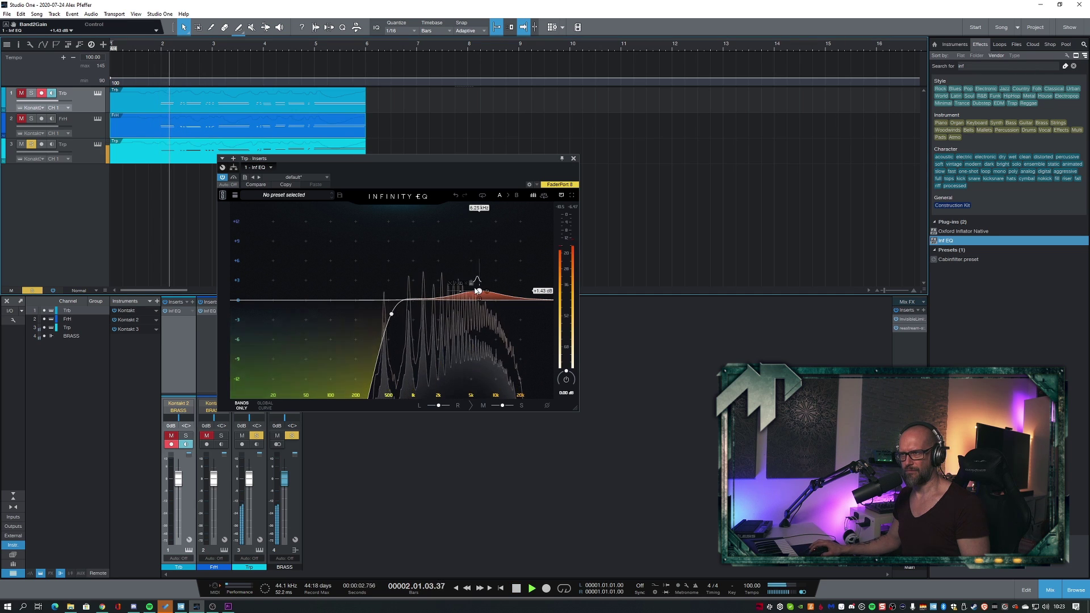
mouse_move(478, 290)
left_mouse_down()
mouse_move(504, 273)
mouse_move(487, 289)
left_mouse_up()
key("space")
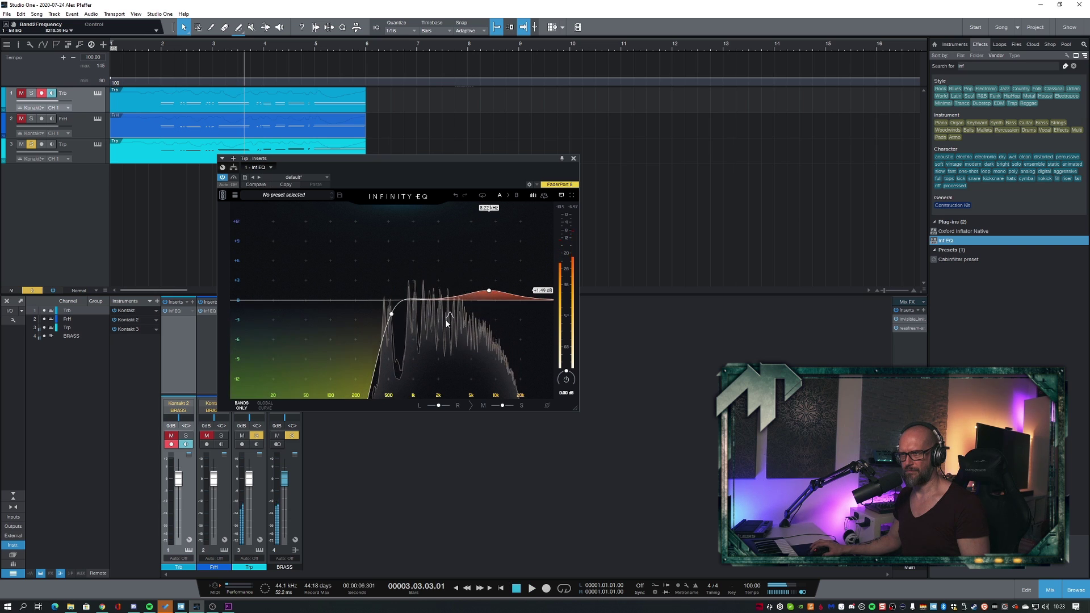
Add a bell cut of about -2 dB at roughly 1.6 kHz in the Trp EQ during playback.
double_click(446, 321)
key("space")
left_click_drag(442, 278, 434, 311)
key("space")
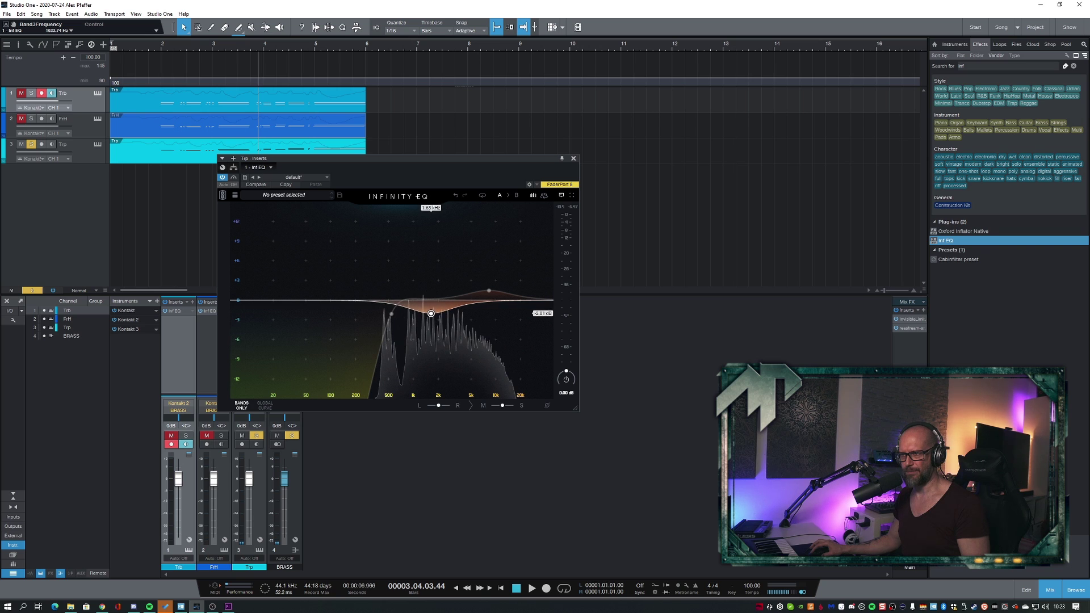
Compare the Trp part with its EQ bypassed and active, then clear the solo and close the EQ.
left_click(153, 47)
key("space")
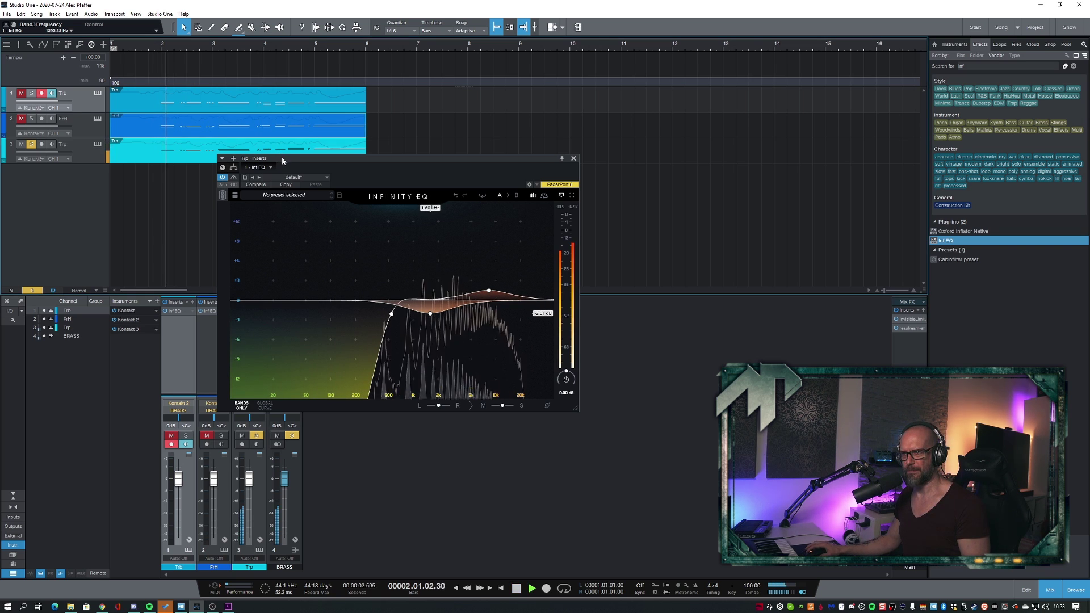
left_click(245, 177)
left_click(244, 178)
key("space")
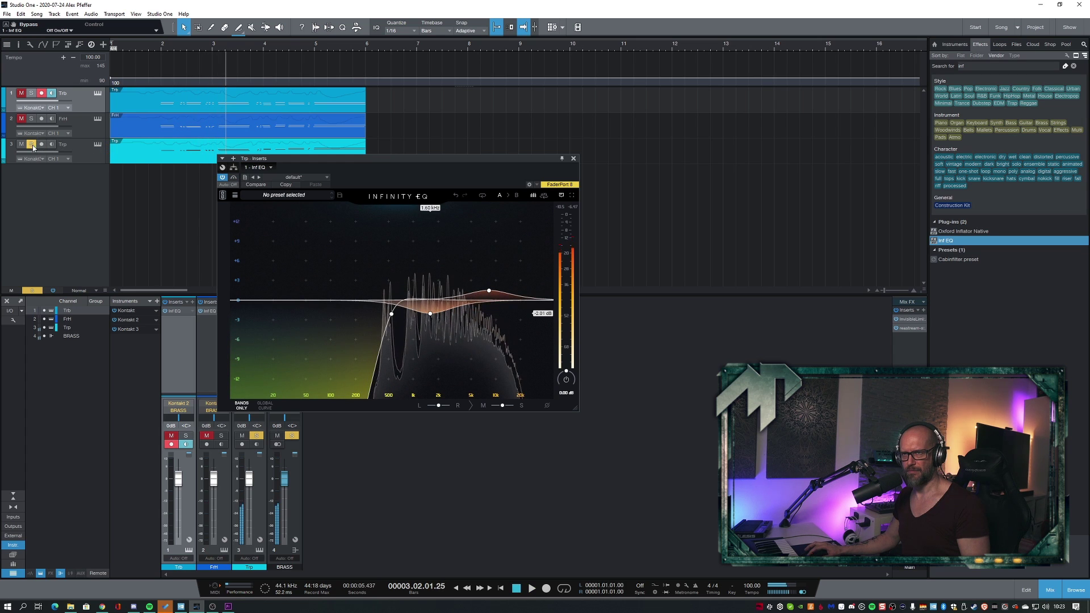
left_click(33, 147)
left_click(573, 159)
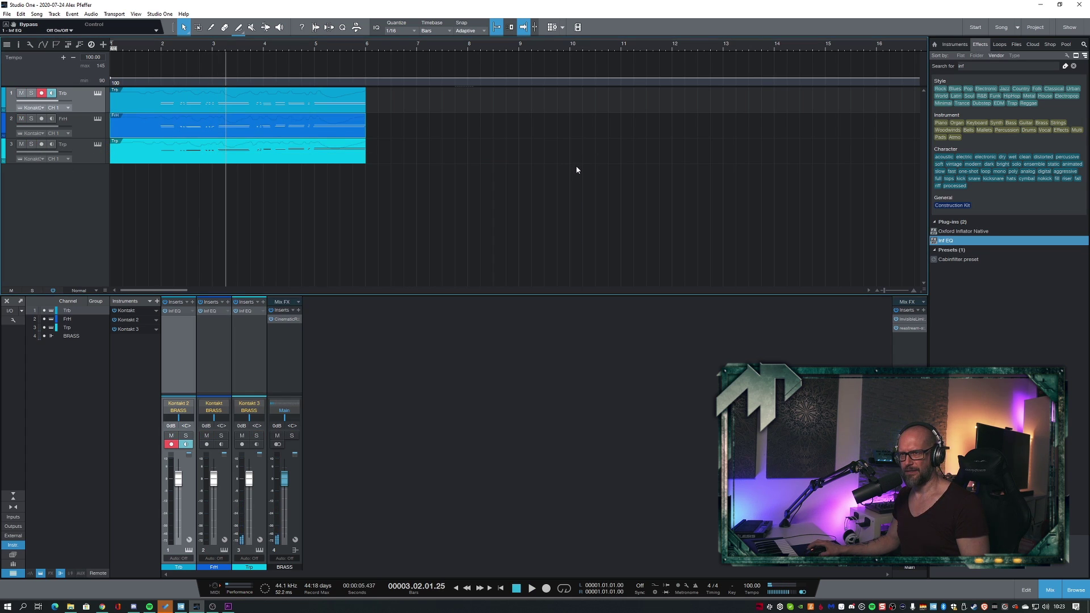
Raise the FrH fader to +2.0 dB while all parts play, and listen again with the track EQs switched off.
key("space")
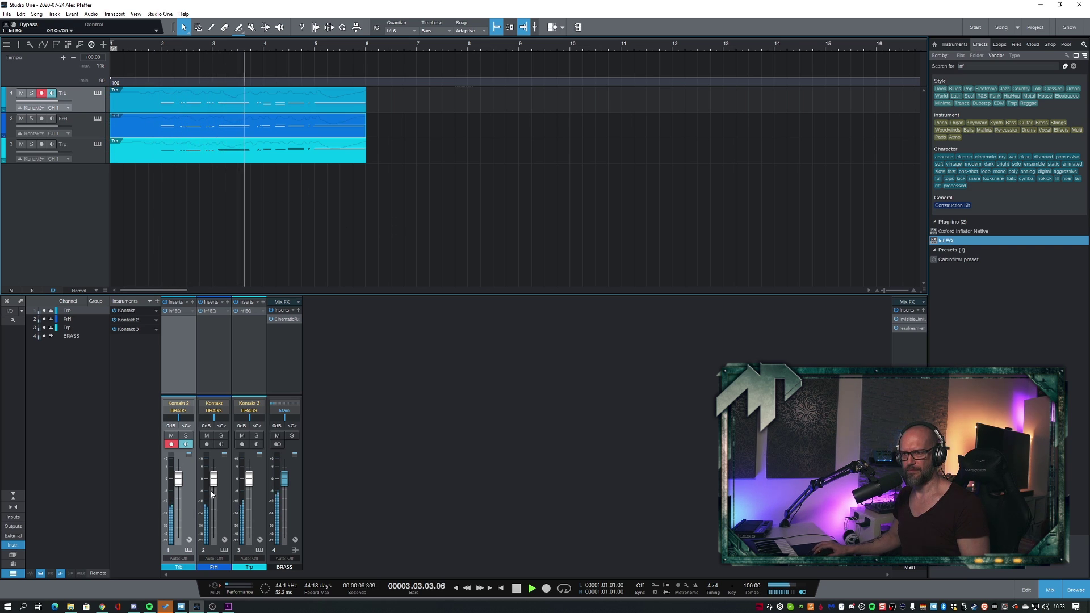
left_click_drag(215, 482, 214, 478)
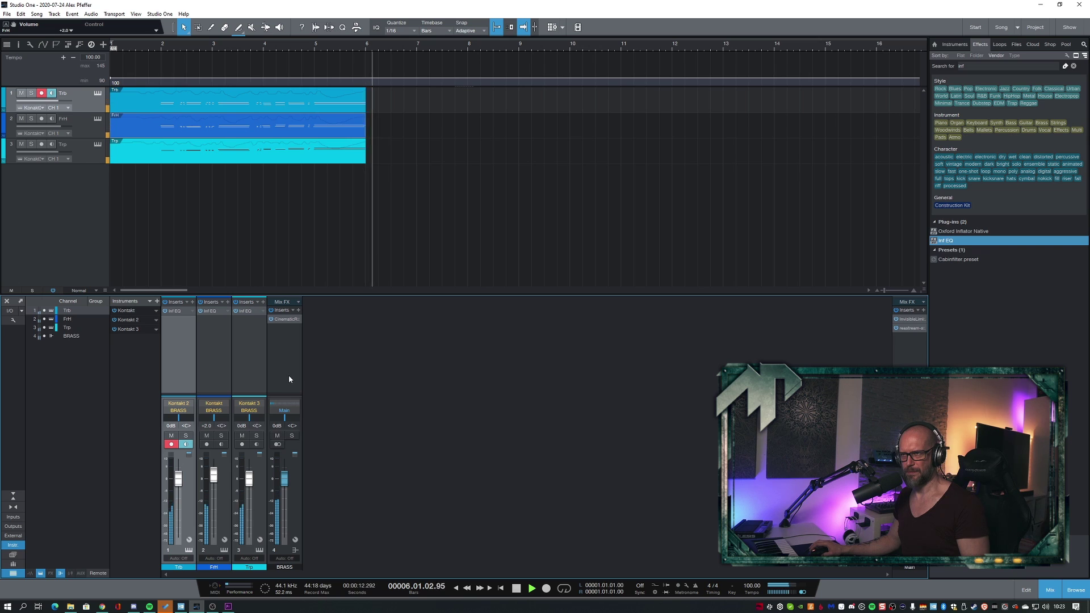
key("space")
key("space")
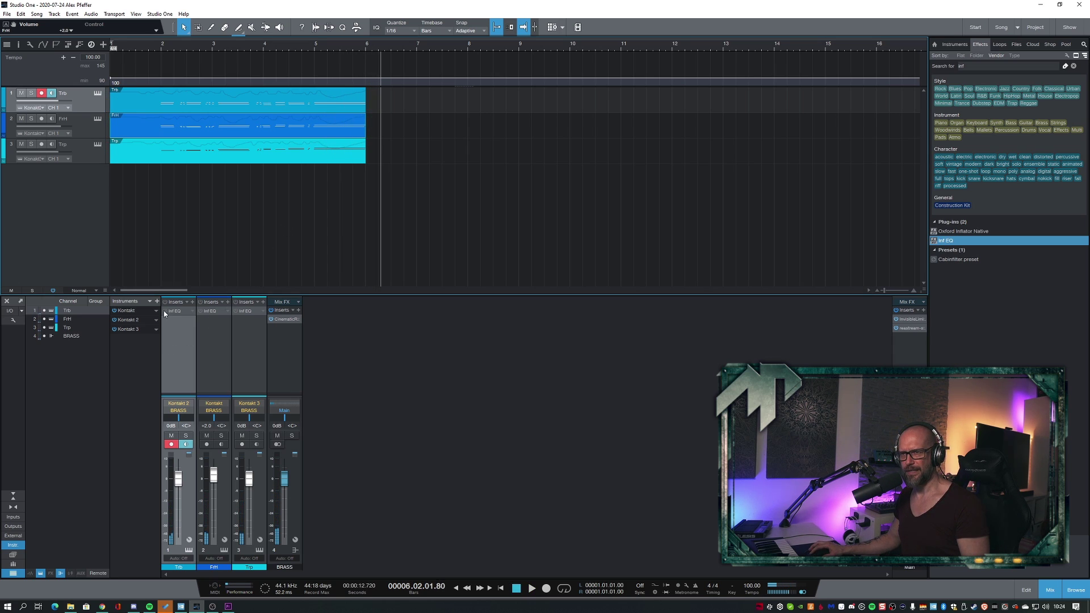
Balance the track faders during playback with the EQs on: Trb +0.9 dB, FrH +1.8 dB and Trp +0.6 dB.
left_click(154, 52)
key("space")
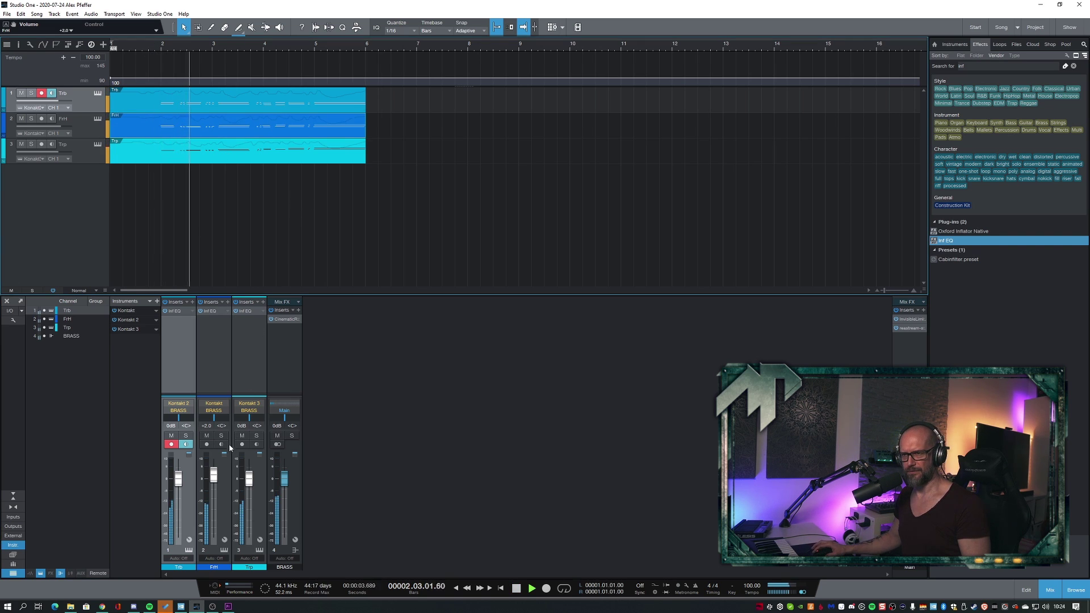
left_click_drag(217, 478, 219, 475)
left_click_drag(249, 478, 249, 477)
left_click_drag(179, 480, 214, 481)
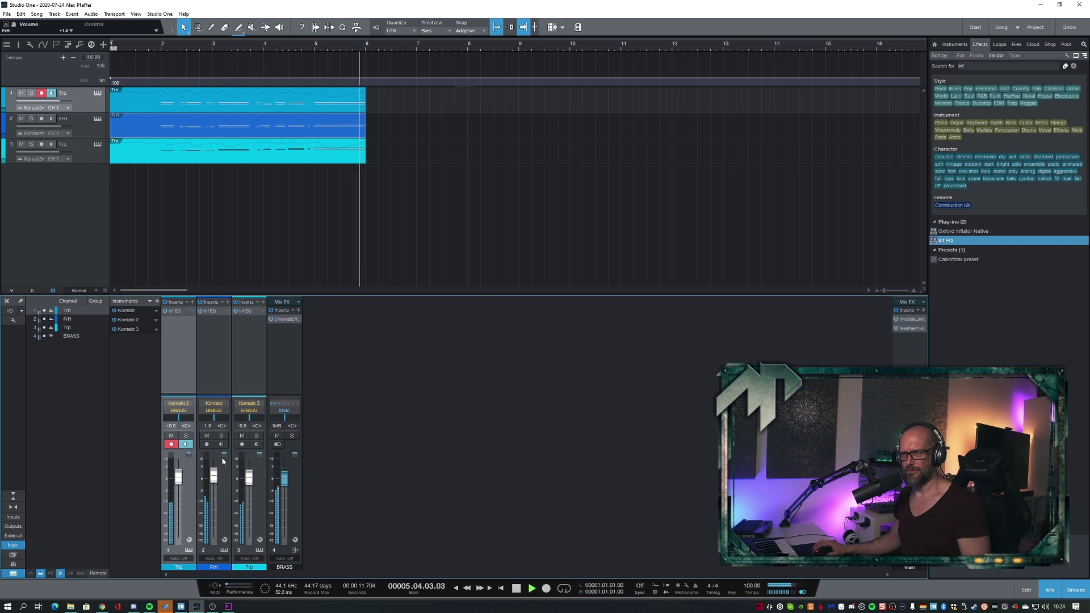
key("space")
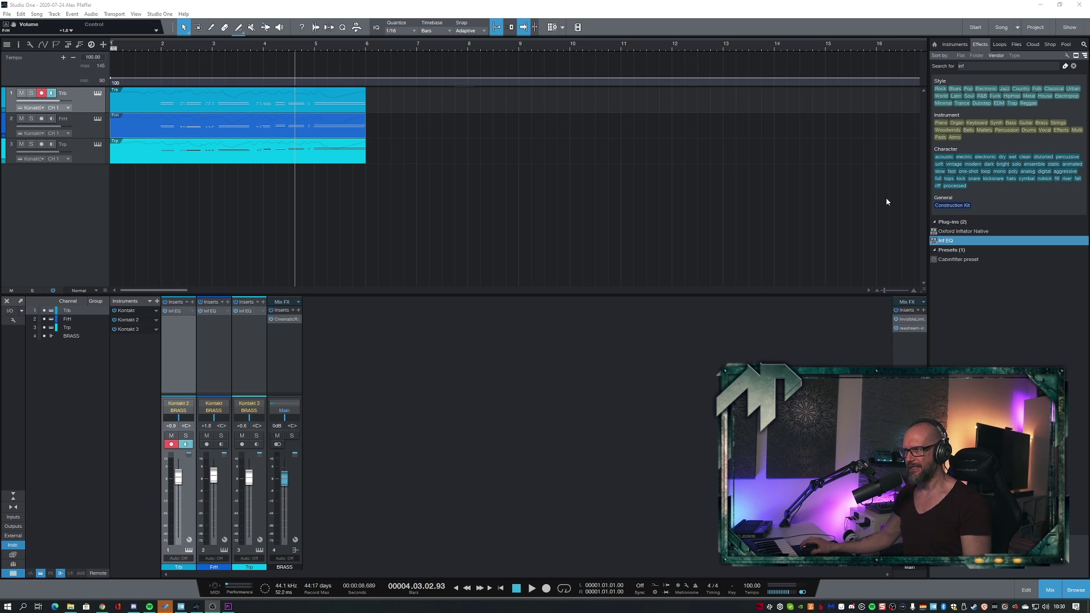
Open the Invisible Limiter on the main output and raise its input gain to 4.00 dB while the arrangement plays.
double_click(910, 320)
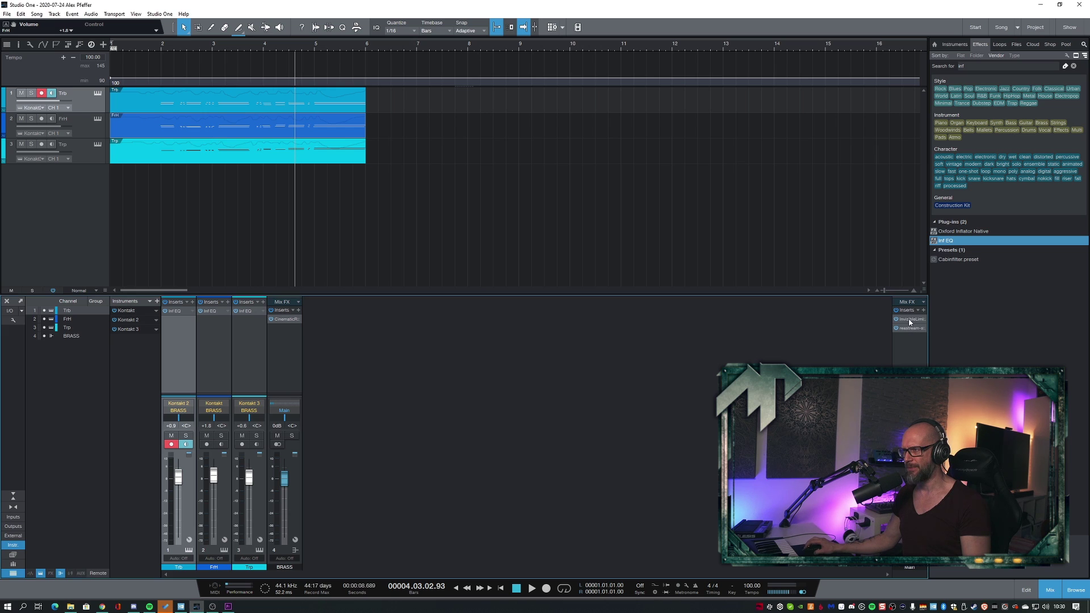
left_click_drag(645, 261, 567, 260)
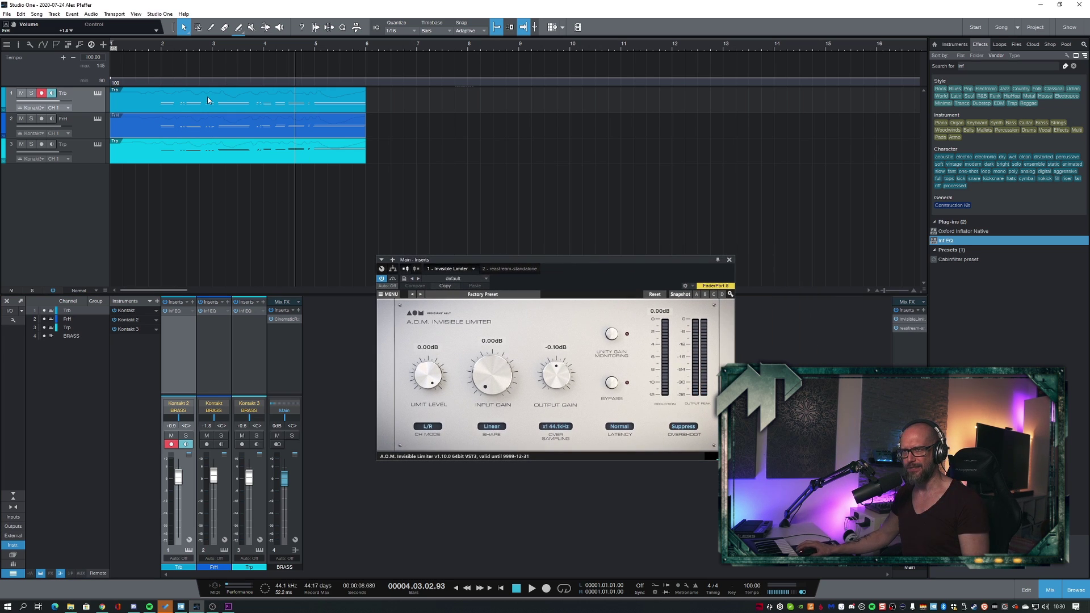
left_click(160, 51)
key("space")
left_click_drag(493, 363, 498, 333)
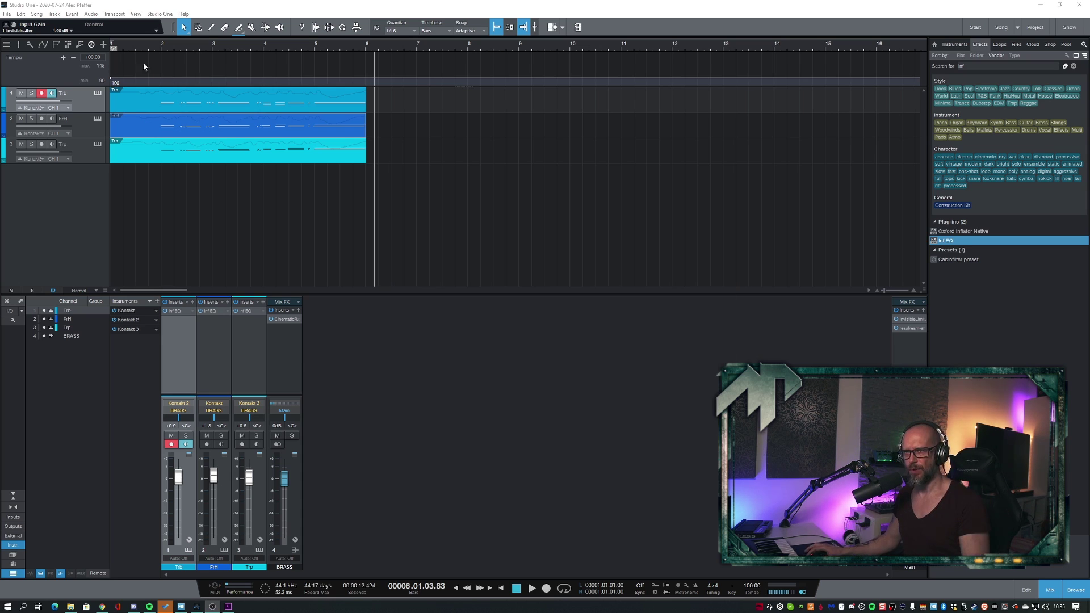
Insert Inf EQ before the reverb on the BRASS bus and add a bell cut of about -2.1 dB at 379 Hz.
left_click(153, 51)
left_click_drag(956, 243, 290, 319)
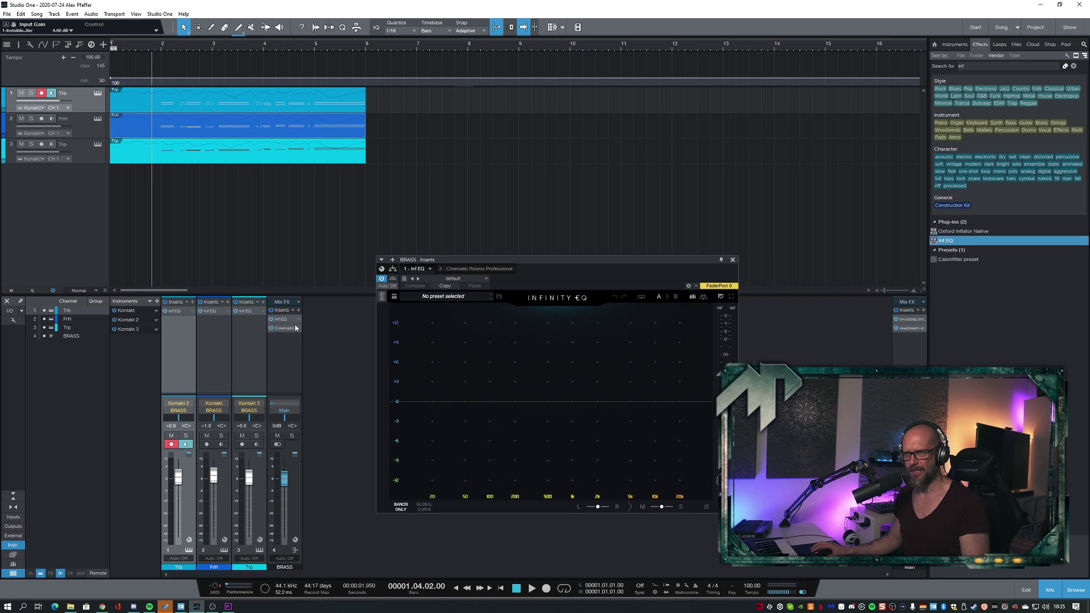
key("space")
mouse_move(540, 402)
left_mouse_down()
mouse_move(540, 413)
mouse_move(535, 365)
mouse_move(497, 350)
mouse_move(538, 364)
mouse_move(537, 416)
left_mouse_up()
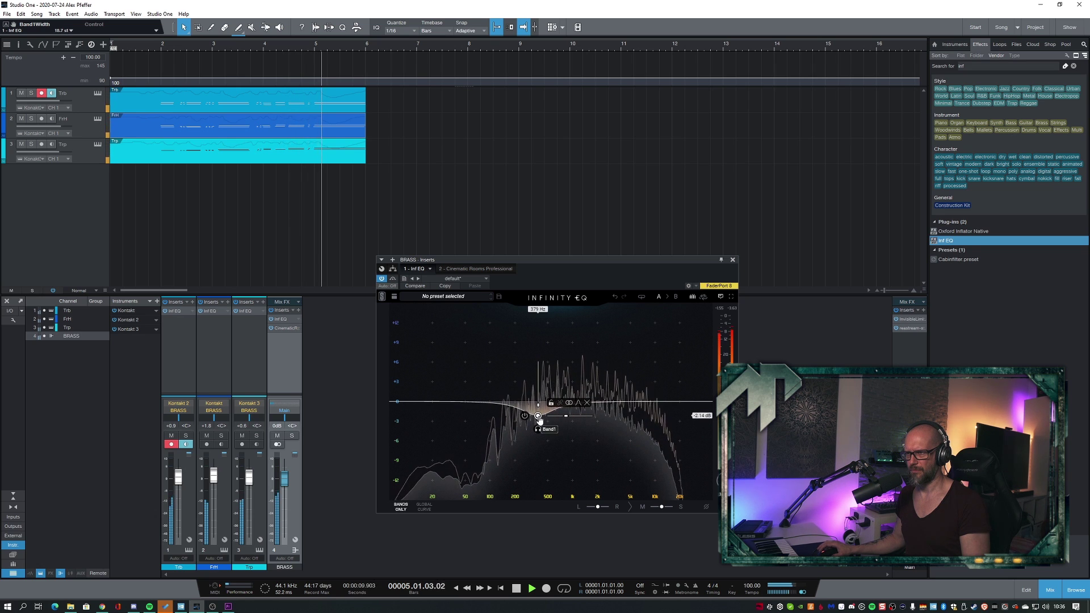
Compare the full brass mix with the BRASS bus EQ bypassed and active, and close the EQ.
key("space")
key("space")
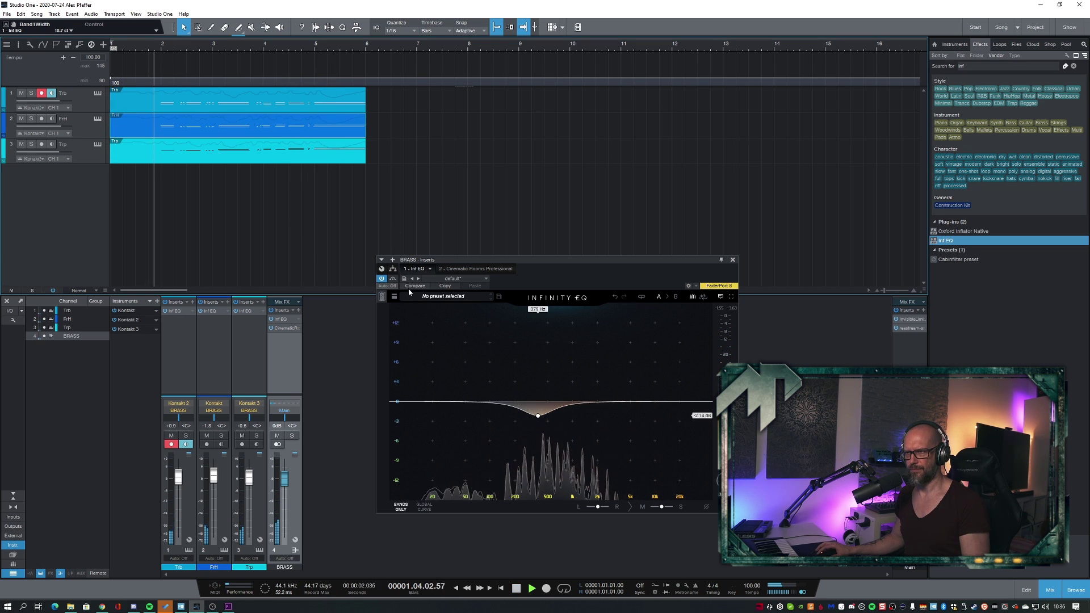
left_click(393, 278)
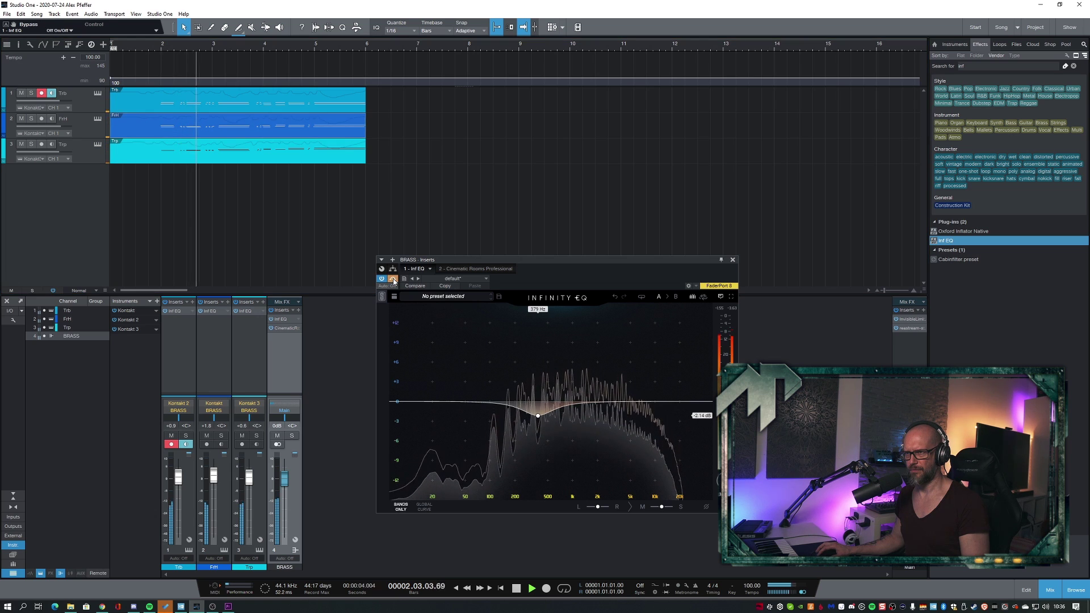
left_click(393, 278)
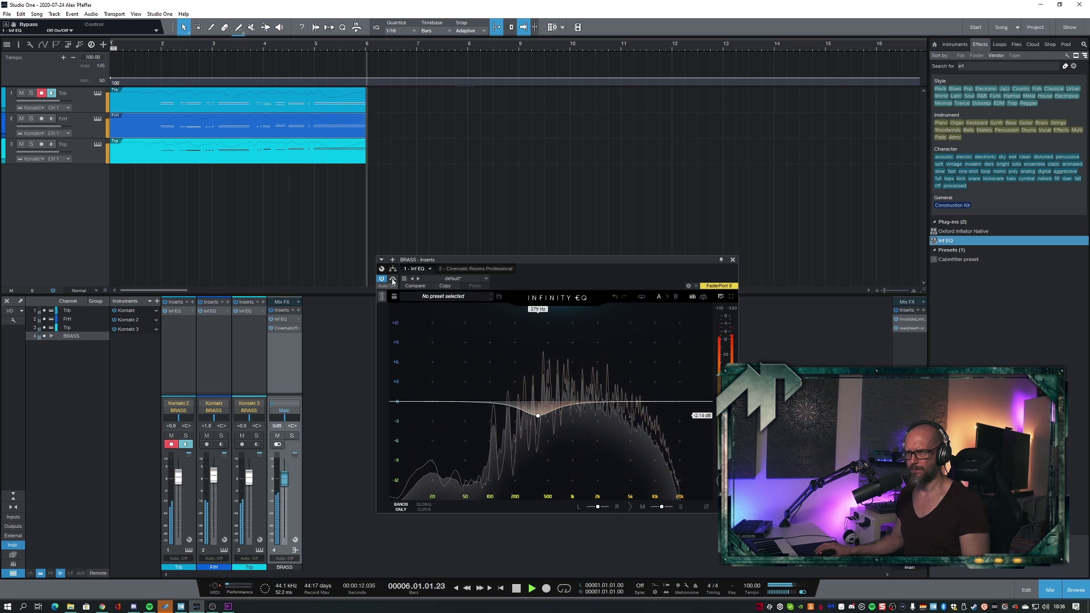
key("space")
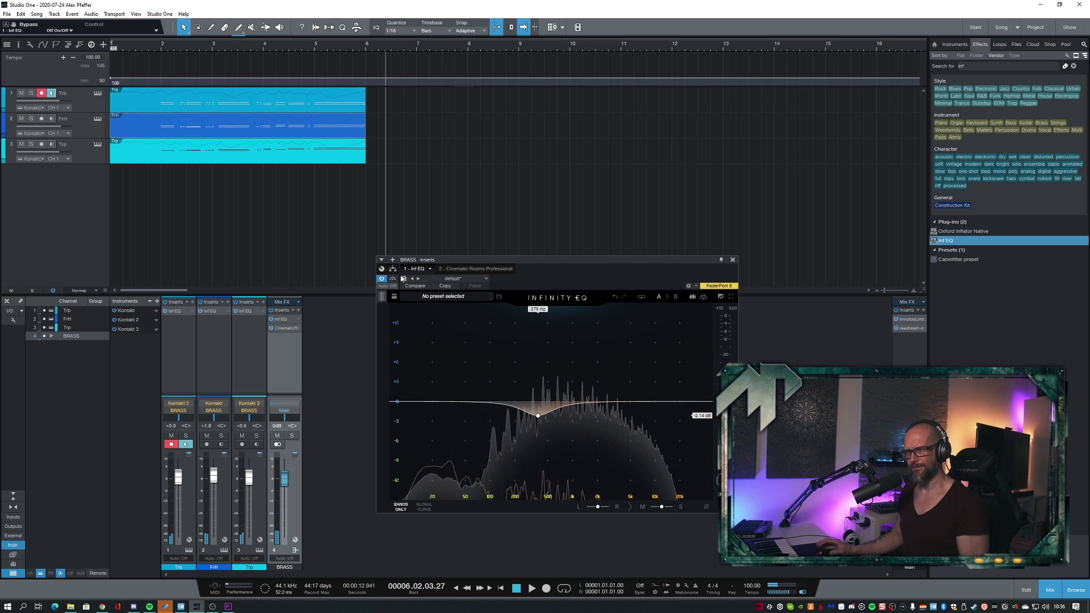
left_click(732, 259)
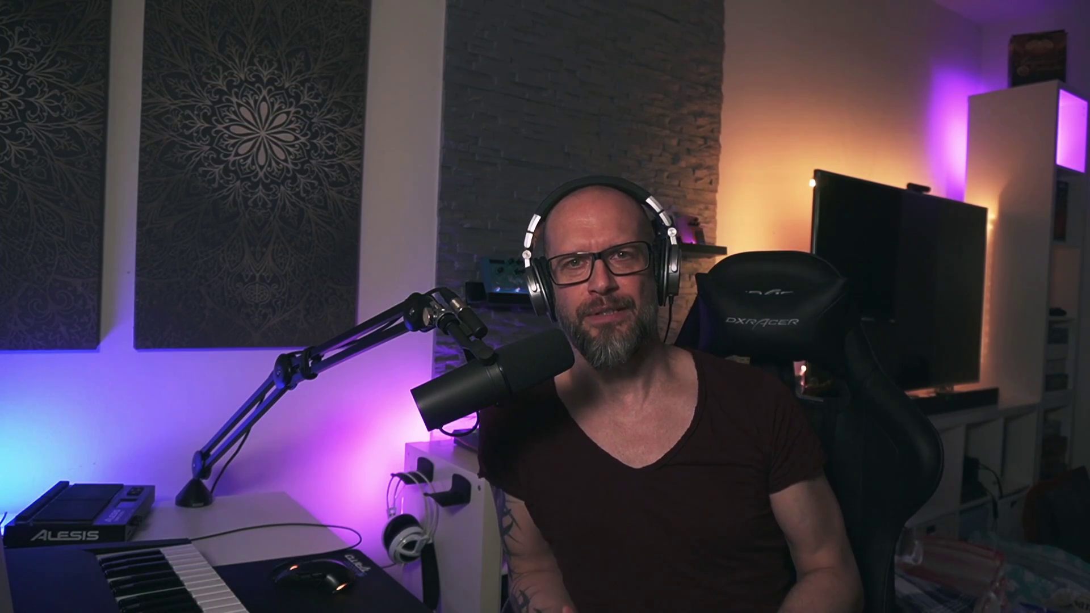